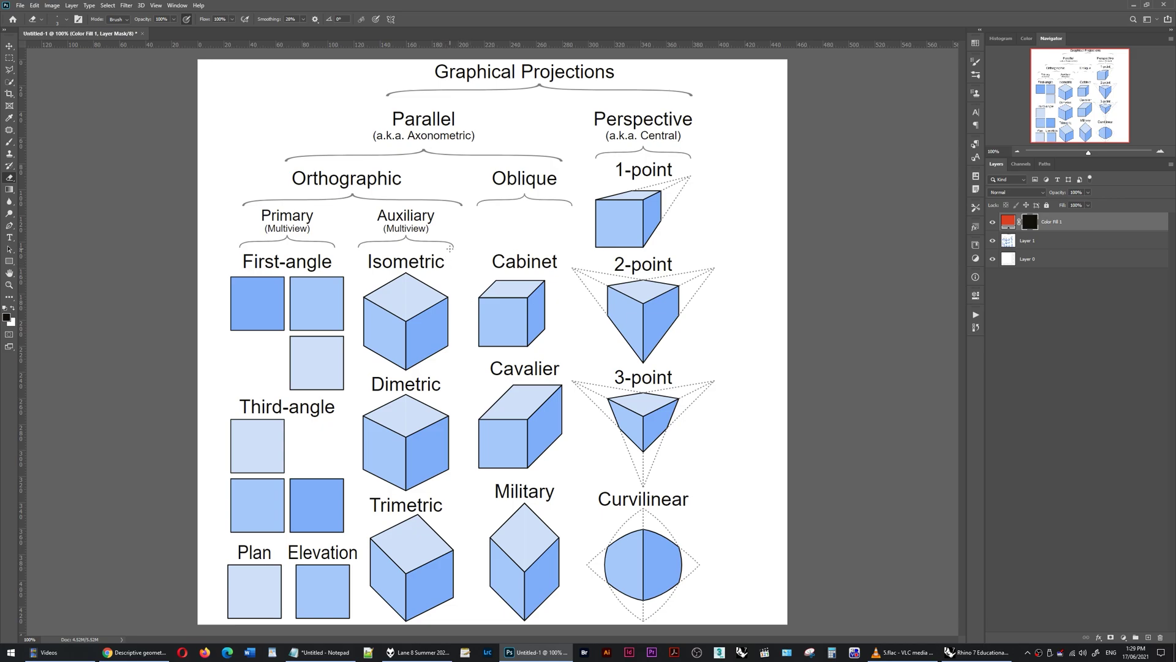
Paint red brackets beside the Isometric–Dimetric and Cavalier–Military cubes, then a green stroke under (a.k.a. Central)
{"action": "mouse_move", "coordinate": [450, 248]}
{"action": "left_mouse_down"}
{"action": "mouse_move", "coordinate": [465, 273]}
{"action": "mouse_move", "coordinate": [460, 374]}
{"action": "left_mouse_up"}
{"action": "left_click_drag", "start_coordinate": [565, 359], "coordinate": [555, 605]}
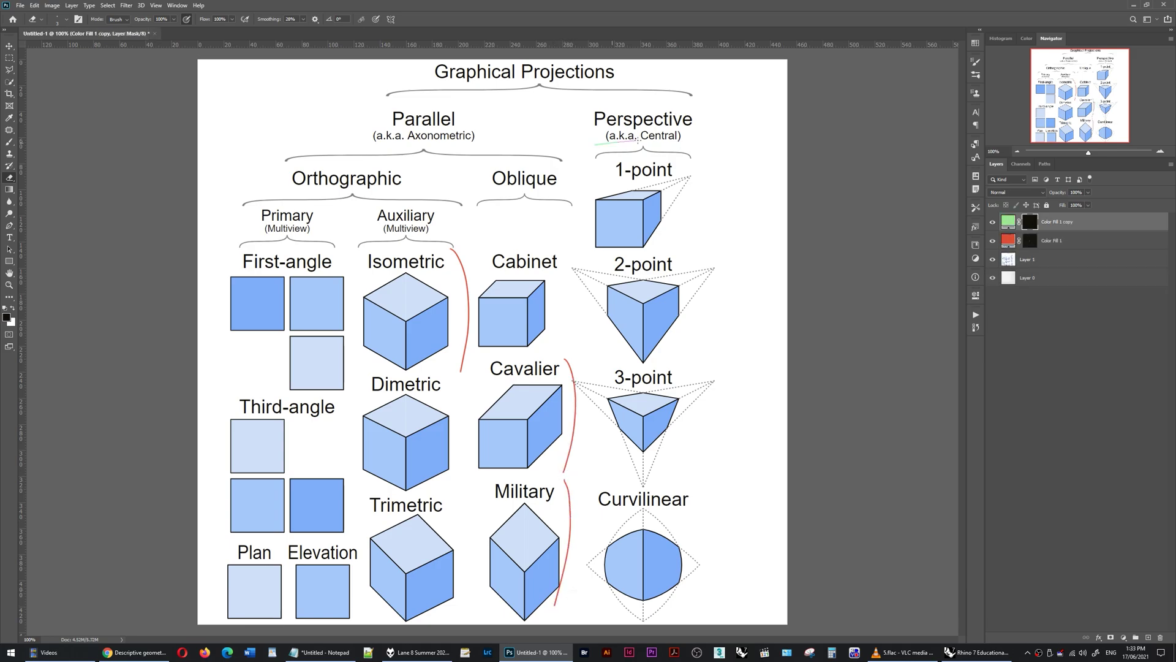
{"action": "left_click_drag", "start_coordinate": [637, 142], "coordinate": [691, 153]}
Trace the vanishing lines of the 1-point, 2-point and 3-point cubes in green
{"action": "left_click_drag", "start_coordinate": [689, 176], "coordinate": [596, 197]}
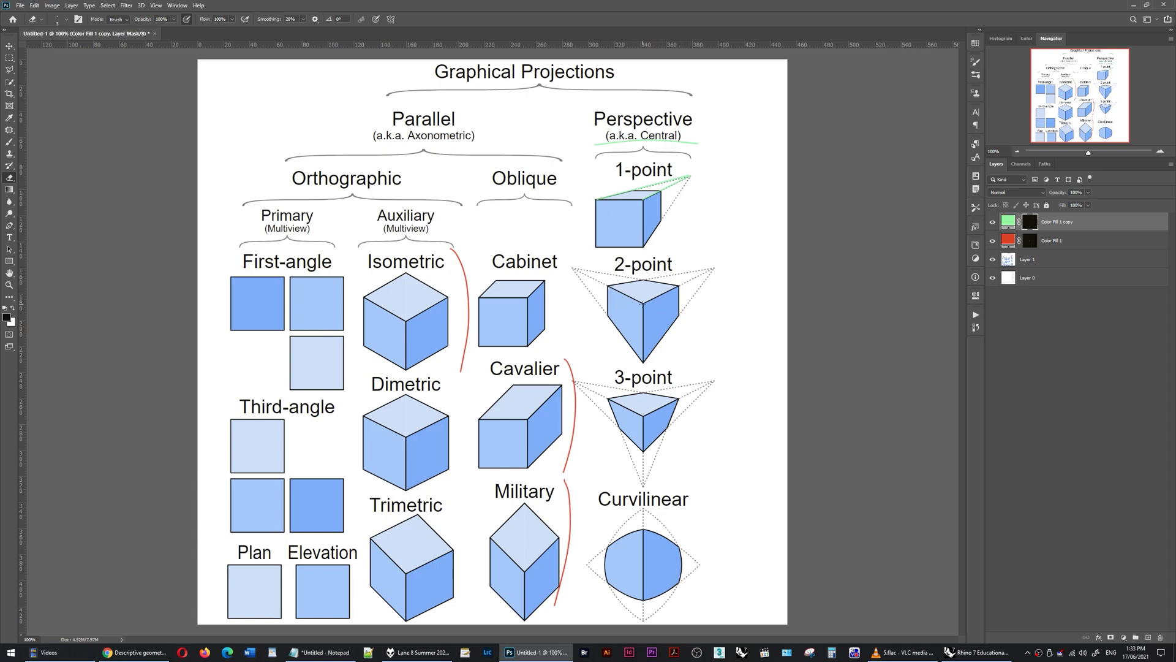
{"action": "left_click_drag", "start_coordinate": [574, 268], "coordinate": [643, 303]}
{"action": "left_click", "coordinate": [714, 268], "text": "shift"}
{"action": "left_click_drag", "start_coordinate": [575, 384], "coordinate": [644, 416]}
{"action": "left_click", "coordinate": [714, 381], "text": "shift"}
{"action": "left_click_drag", "start_coordinate": [643, 417], "coordinate": [643, 484]}
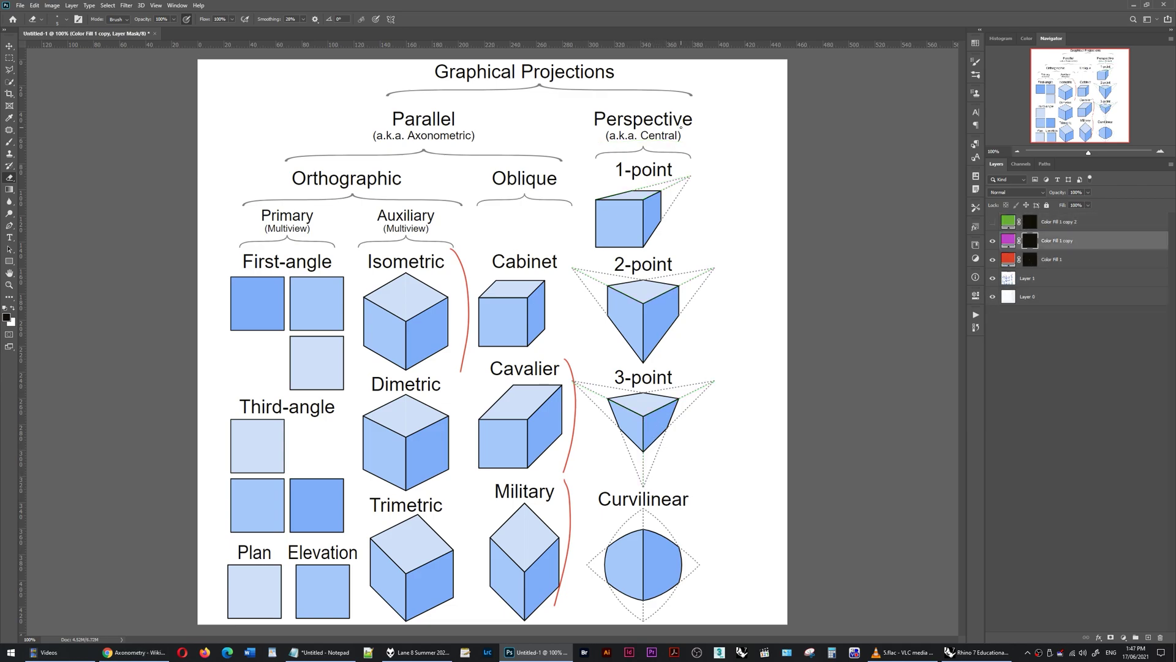
In magenta, underline (a.k.a. Central), loop Parallel, and mark the 1-point and Cabinet cubes' receding edges
{"action": "left_click_drag", "start_coordinate": [702, 141], "coordinate": [588, 145]}
{"action": "left_click_drag", "start_coordinate": [645, 198], "coordinate": [662, 193]}
{"action": "mouse_move", "coordinate": [463, 105]}
{"action": "left_mouse_down"}
{"action": "mouse_move", "coordinate": [351, 141]}
{"action": "mouse_move", "coordinate": [500, 149]}
{"action": "left_mouse_up"}
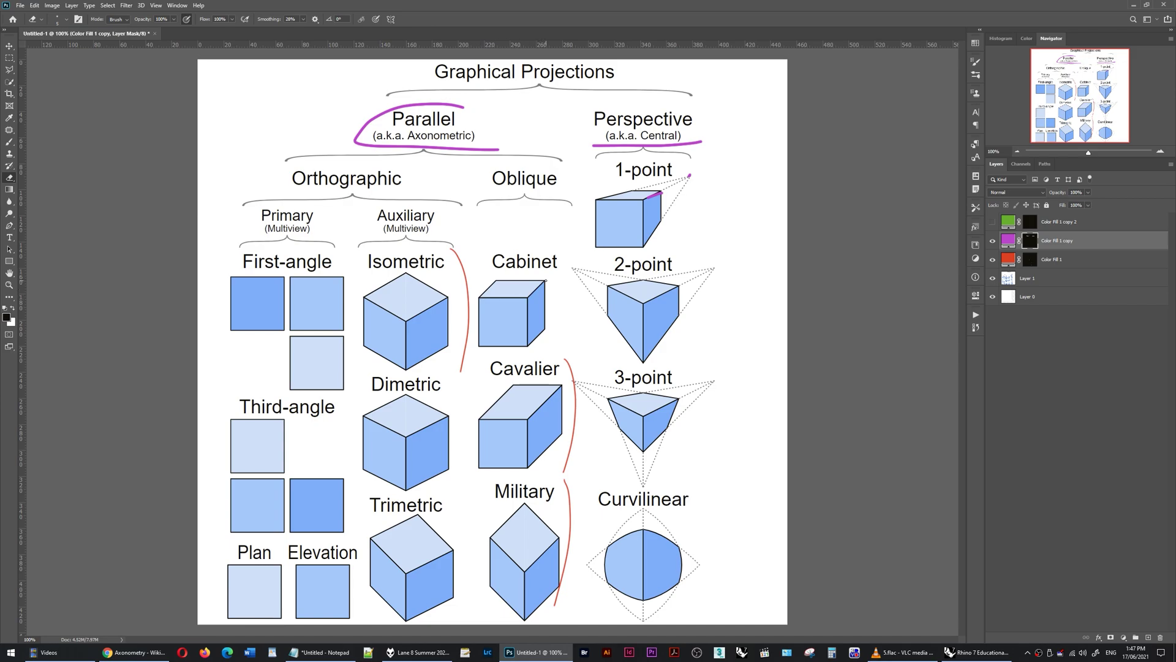
{"action": "mouse_move", "coordinate": [545, 281]}
{"action": "left_mouse_down"}
{"action": "mouse_move", "coordinate": [528, 299]}
{"action": "mouse_move", "coordinate": [480, 297]}
{"action": "mouse_move", "coordinate": [479, 351]}
{"action": "mouse_move", "coordinate": [538, 344]}
{"action": "left_mouse_up"}
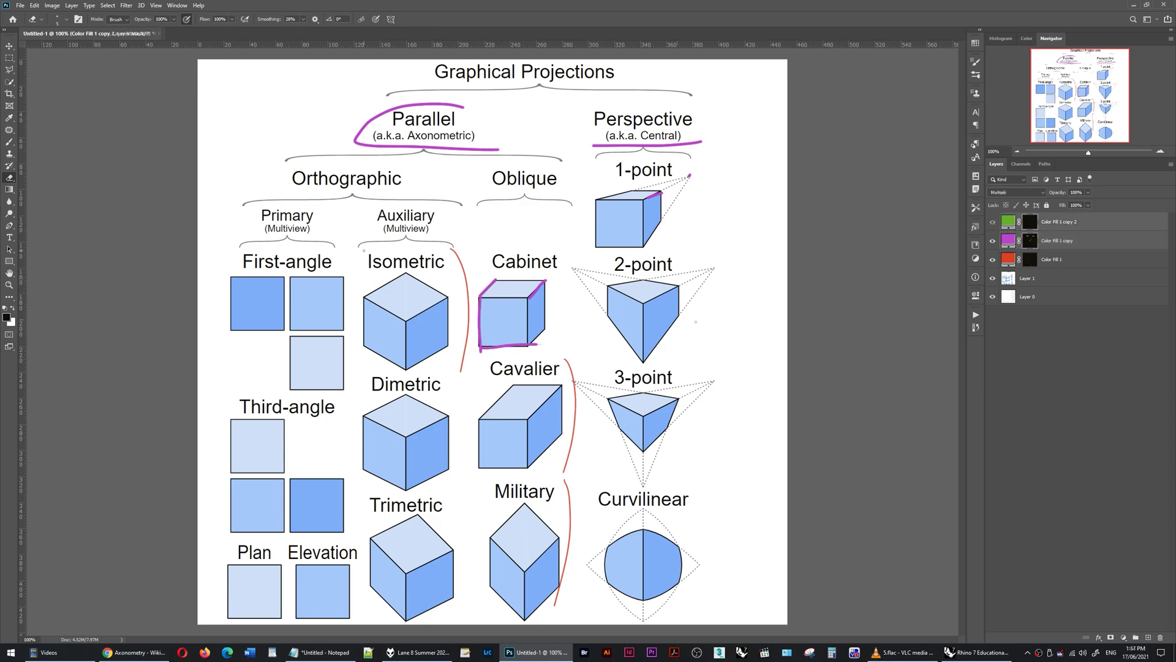
Circle the Isometric and Cavalier cubes in green and trace their key edges
{"action": "mouse_move", "coordinate": [362, 251]}
{"action": "left_mouse_down"}
{"action": "mouse_move", "coordinate": [440, 249]}
{"action": "mouse_move", "coordinate": [453, 265]}
{"action": "mouse_move", "coordinate": [454, 360]}
{"action": "mouse_move", "coordinate": [404, 377]}
{"action": "mouse_move", "coordinate": [371, 367]}
{"action": "mouse_move", "coordinate": [350, 335]}
{"action": "mouse_move", "coordinate": [358, 261]}
{"action": "mouse_move", "coordinate": [395, 278]}
{"action": "mouse_move", "coordinate": [369, 294]}
{"action": "left_mouse_up"}
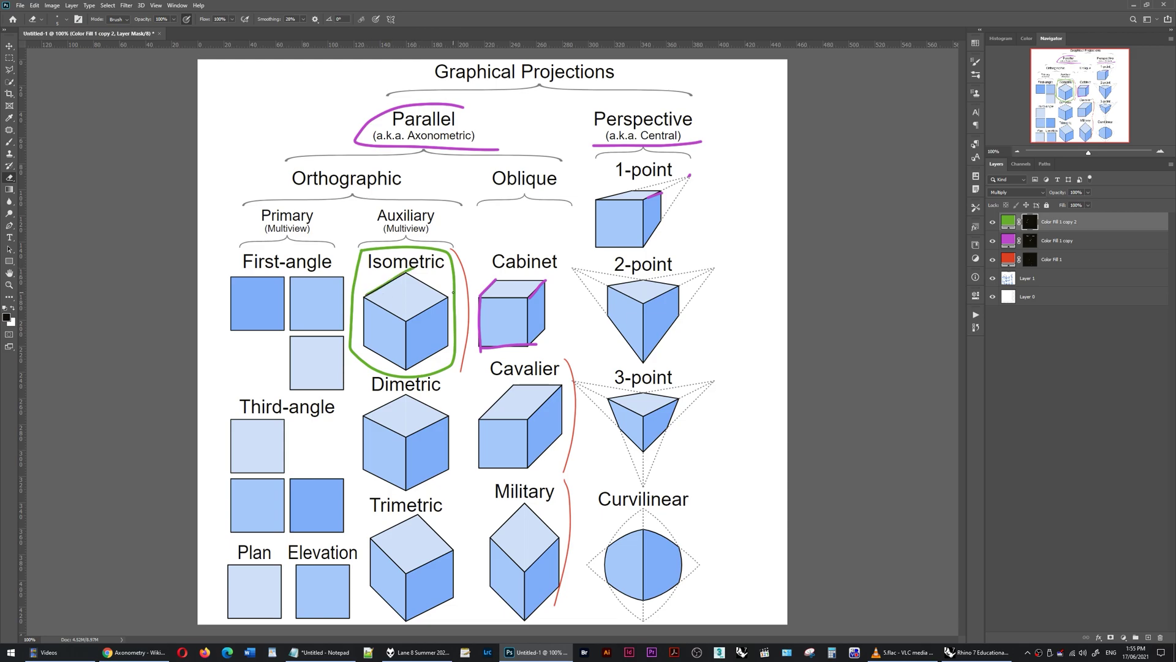
{"action": "mouse_move", "coordinate": [456, 292]}
{"action": "left_mouse_down"}
{"action": "mouse_move", "coordinate": [403, 320]}
{"action": "mouse_move", "coordinate": [361, 298]}
{"action": "left_mouse_up"}
{"action": "mouse_move", "coordinate": [549, 359]}
{"action": "left_mouse_down"}
{"action": "mouse_move", "coordinate": [493, 361]}
{"action": "mouse_move", "coordinate": [473, 400]}
{"action": "mouse_move", "coordinate": [466, 459]}
{"action": "mouse_move", "coordinate": [500, 472]}
{"action": "mouse_move", "coordinate": [552, 468]}
{"action": "mouse_move", "coordinate": [569, 422]}
{"action": "mouse_move", "coordinate": [562, 364]}
{"action": "mouse_move", "coordinate": [542, 356]}
{"action": "left_mouse_up"}
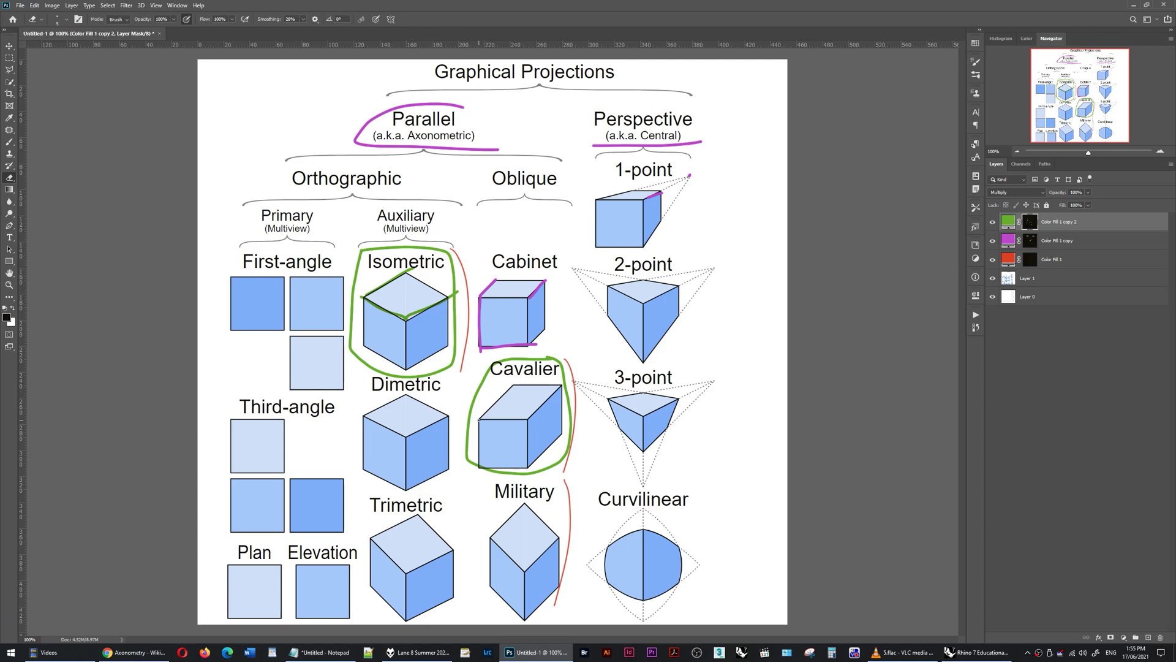
{"action": "left_click_drag", "start_coordinate": [479, 419], "coordinate": [528, 420]}
{"action": "left_click", "coordinate": [527, 470], "text": "shift"}
Circle the Military cube in green, write a d on its top, and trace its edges
{"action": "mouse_move", "coordinate": [488, 476]}
{"action": "left_mouse_down"}
{"action": "mouse_move", "coordinate": [560, 494]}
{"action": "mouse_move", "coordinate": [556, 598]}
{"action": "mouse_move", "coordinate": [477, 496]}
{"action": "mouse_move", "coordinate": [492, 478]}
{"action": "left_mouse_up"}
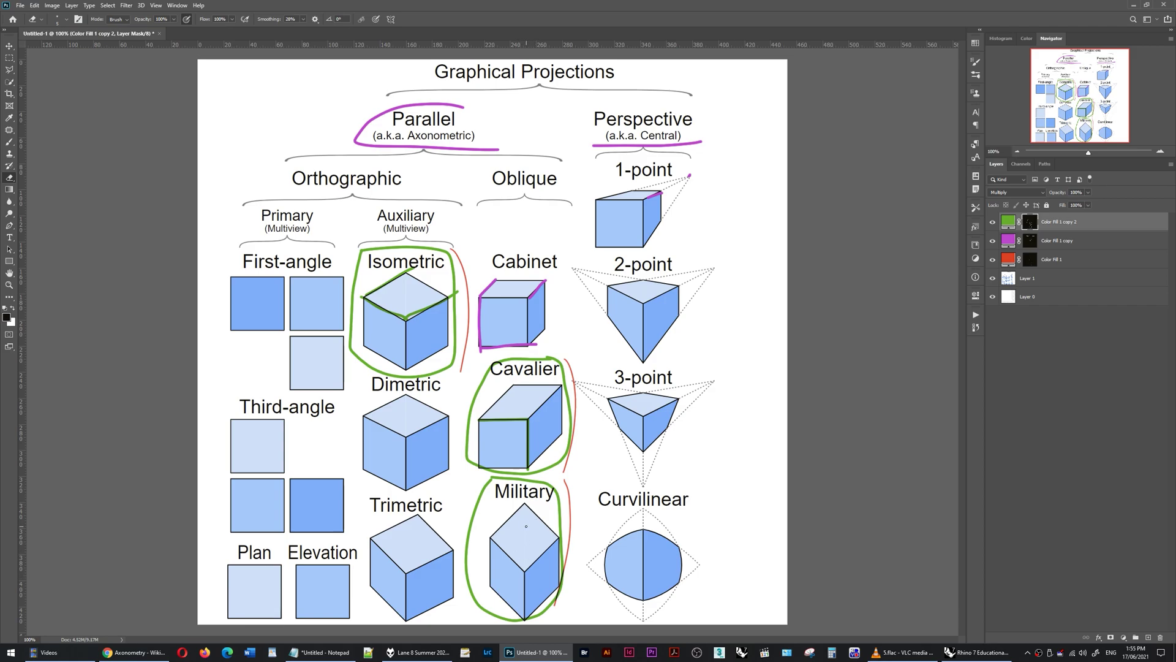
{"action": "mouse_move", "coordinate": [525, 526]}
{"action": "left_mouse_down"}
{"action": "mouse_move", "coordinate": [518, 544]}
{"action": "mouse_move", "coordinate": [532, 543]}
{"action": "left_mouse_up"}
{"action": "mouse_move", "coordinate": [529, 504]}
{"action": "left_mouse_down"}
{"action": "mouse_move", "coordinate": [525, 521]}
{"action": "mouse_move", "coordinate": [535, 510]}
{"action": "left_mouse_up"}
{"action": "left_click_drag", "start_coordinate": [524, 576], "coordinate": [527, 616]}
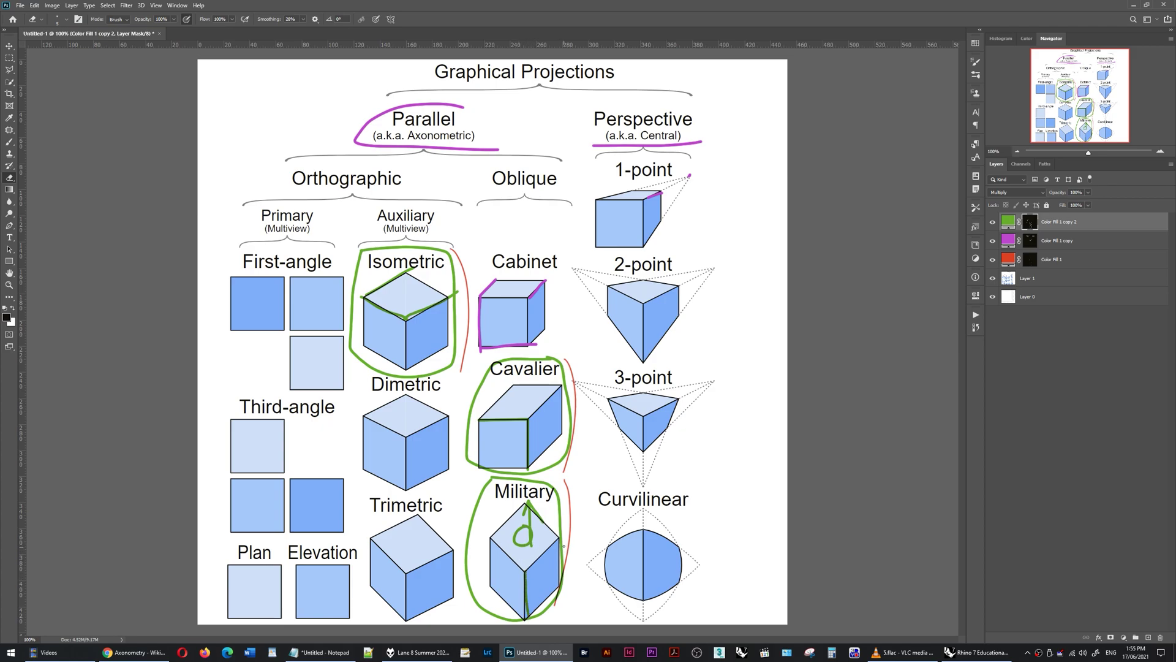
{"action": "mouse_move", "coordinate": [559, 537]}
{"action": "left_mouse_down"}
{"action": "mouse_move", "coordinate": [526, 568]}
{"action": "mouse_move", "coordinate": [510, 558]}
{"action": "mouse_move", "coordinate": [529, 573]}
{"action": "left_mouse_up"}
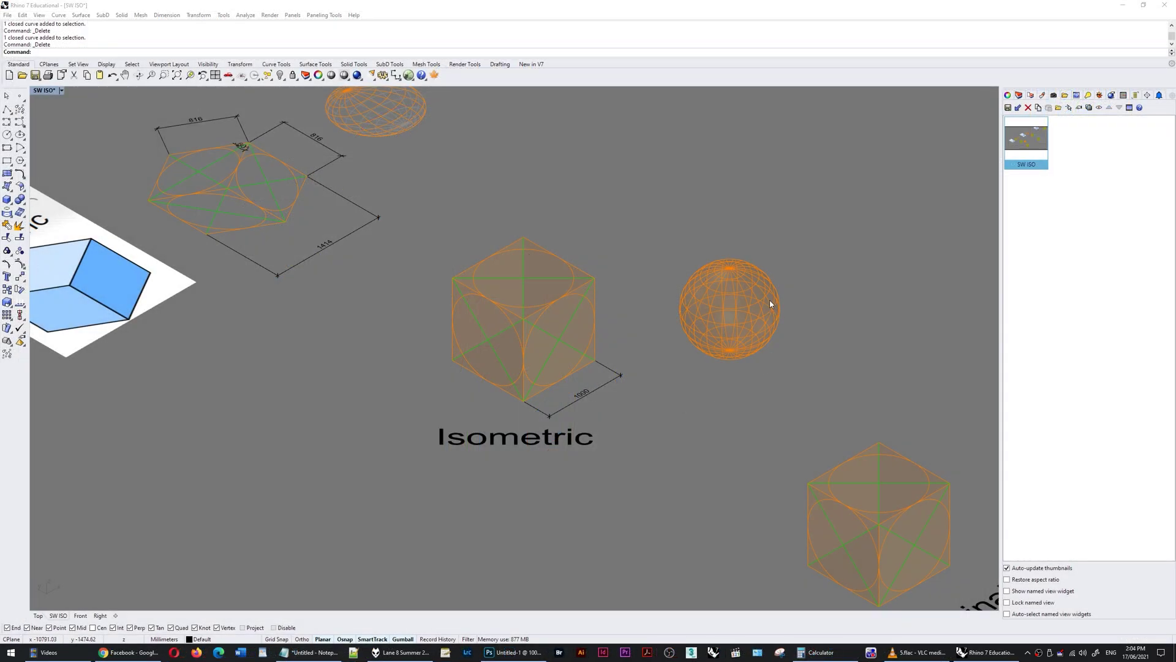
Measure the isometric cube's top edge with LN, reading 1414.21 mm
{"action": "mouse_move", "coordinate": [856, 286]}
{"action": "right_mouse_down"}
{"action": "mouse_move", "coordinate": [826, 256]}
{"action": "mouse_move", "coordinate": [874, 280]}
{"action": "right_mouse_up"}
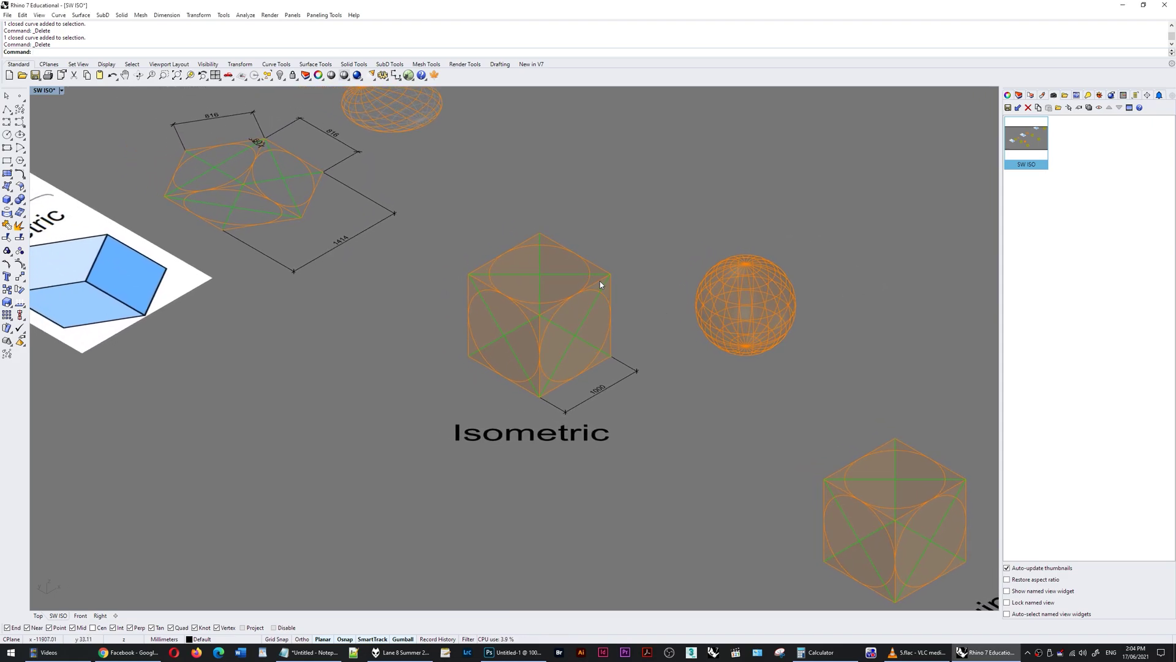
{"action": "left_click", "coordinate": [564, 276]}
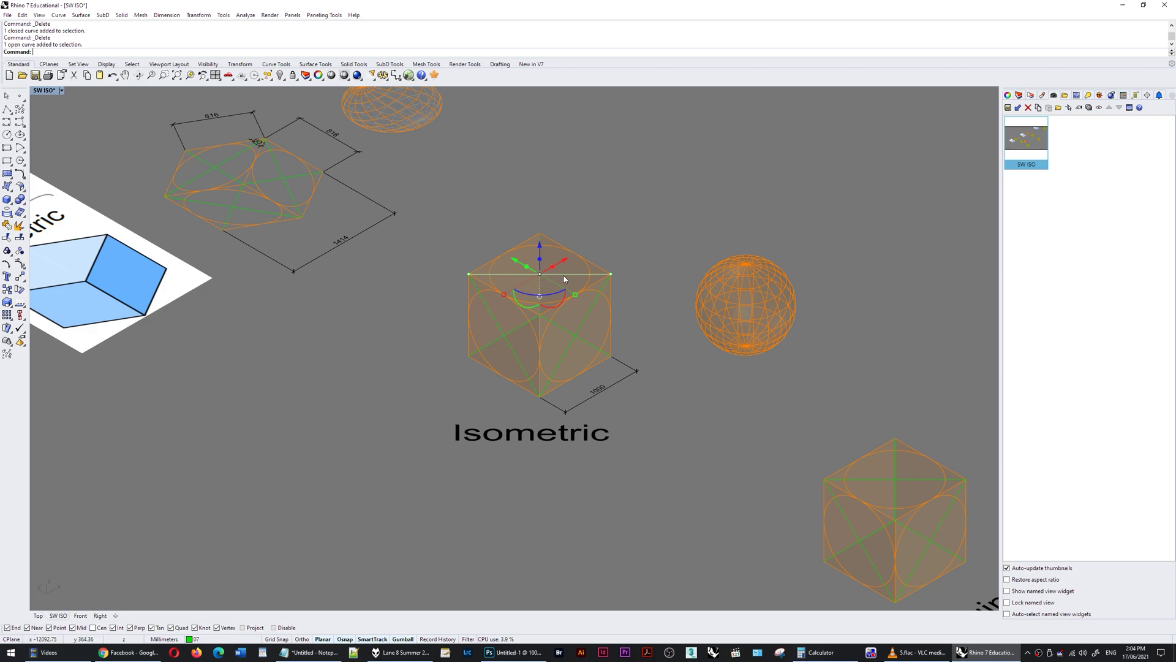
{"action": "type", "text": "LN"}
{"action": "key", "text": "Return"}
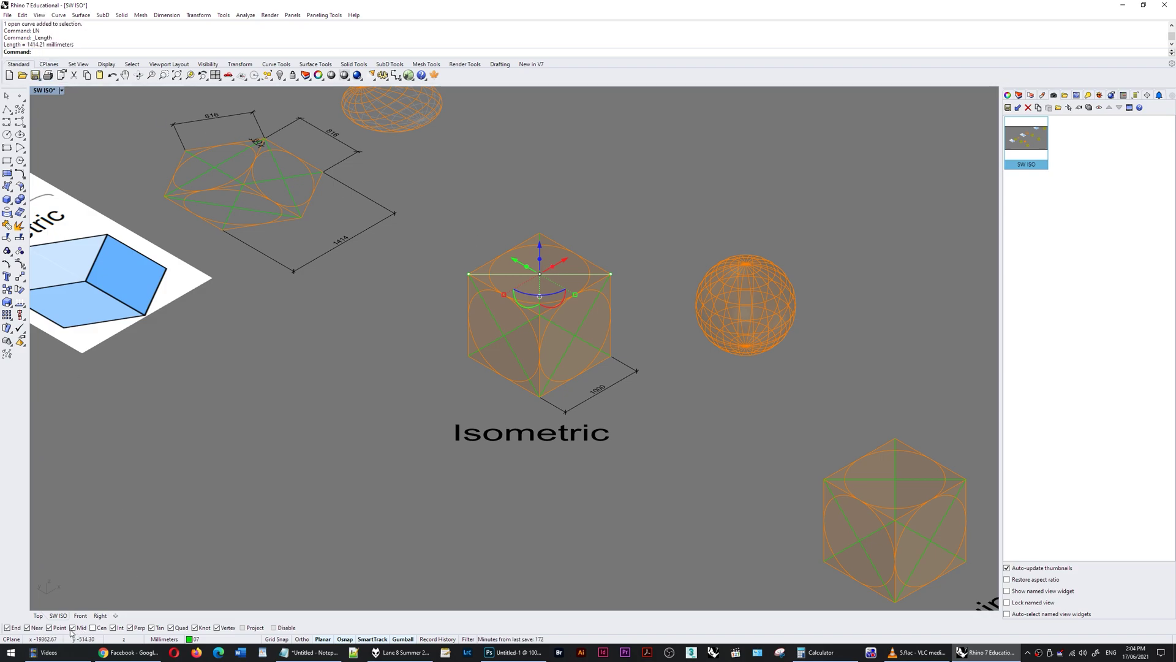
Select the cube with its curves and label and view it from the Top
{"action": "left_click_drag", "start_coordinate": [646, 215], "coordinate": [445, 430]}
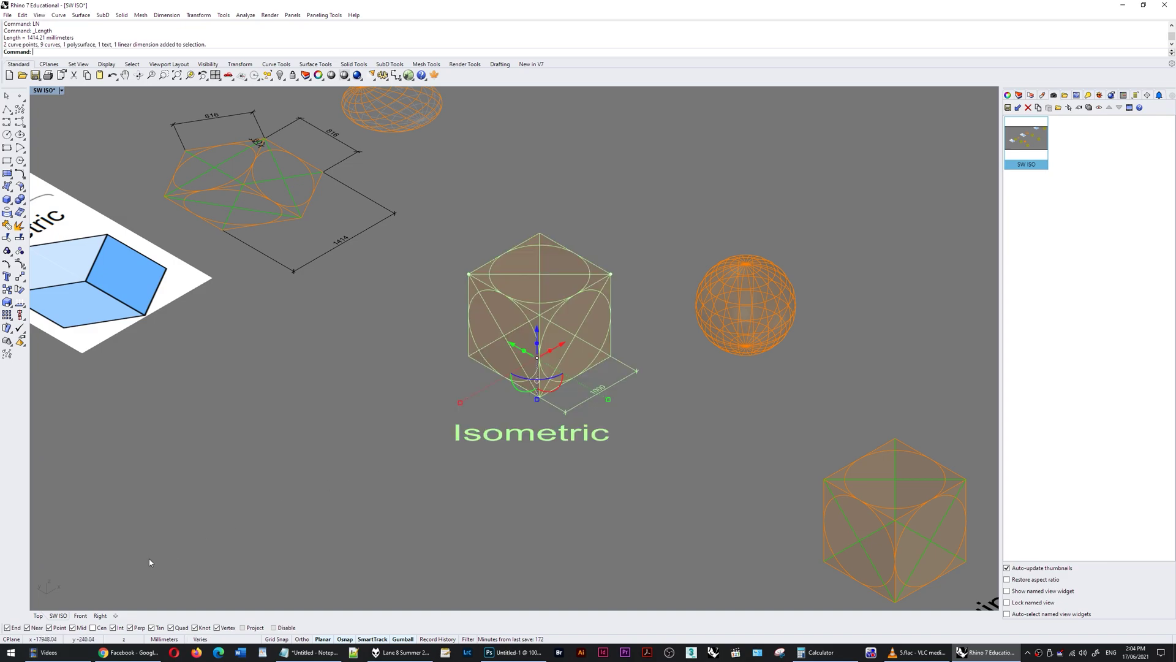
{"action": "left_click", "coordinate": [38, 615]}
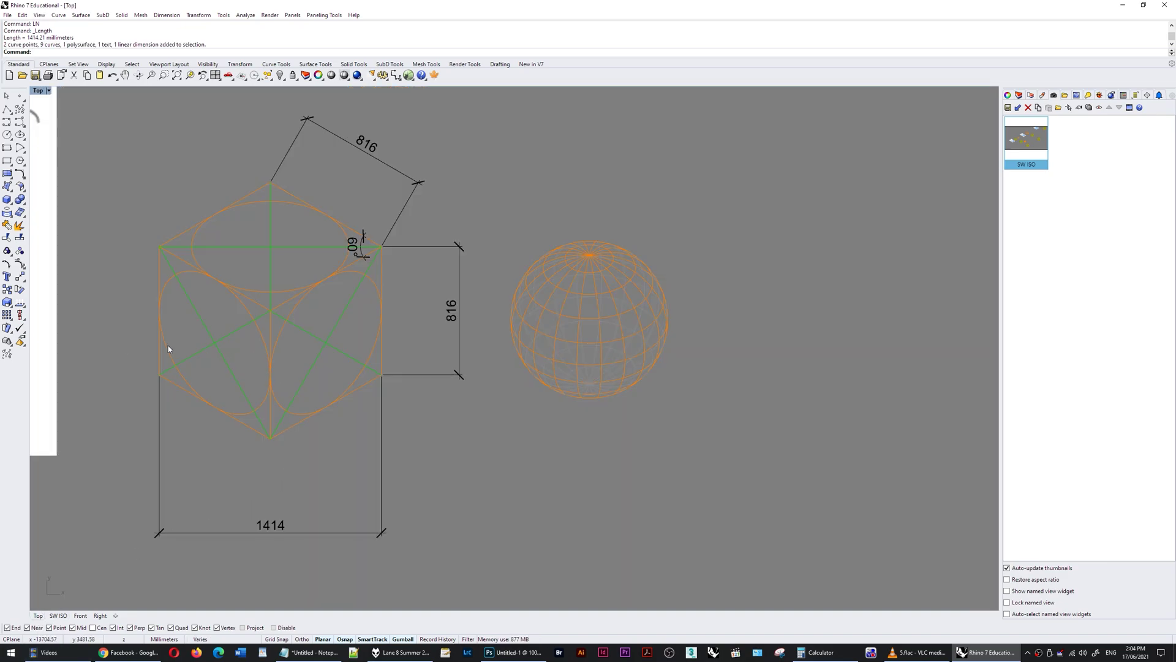
{"action": "scroll", "coordinate": [168, 349], "scroll_direction": "up", "scroll_amount": 2}
{"action": "scroll", "coordinate": [888, 319], "scroll_direction": "down", "scroll_amount": 2}
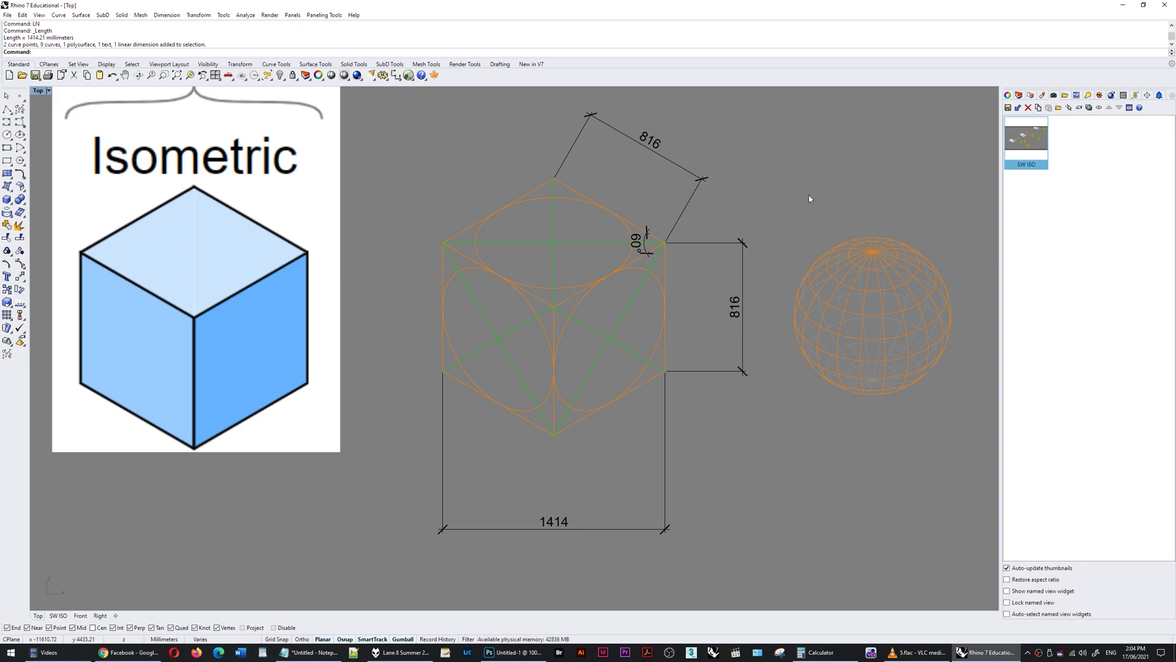
Inspect the cube's edges and its 816 and 1414 dimensions
{"action": "left_click", "coordinate": [568, 186]}
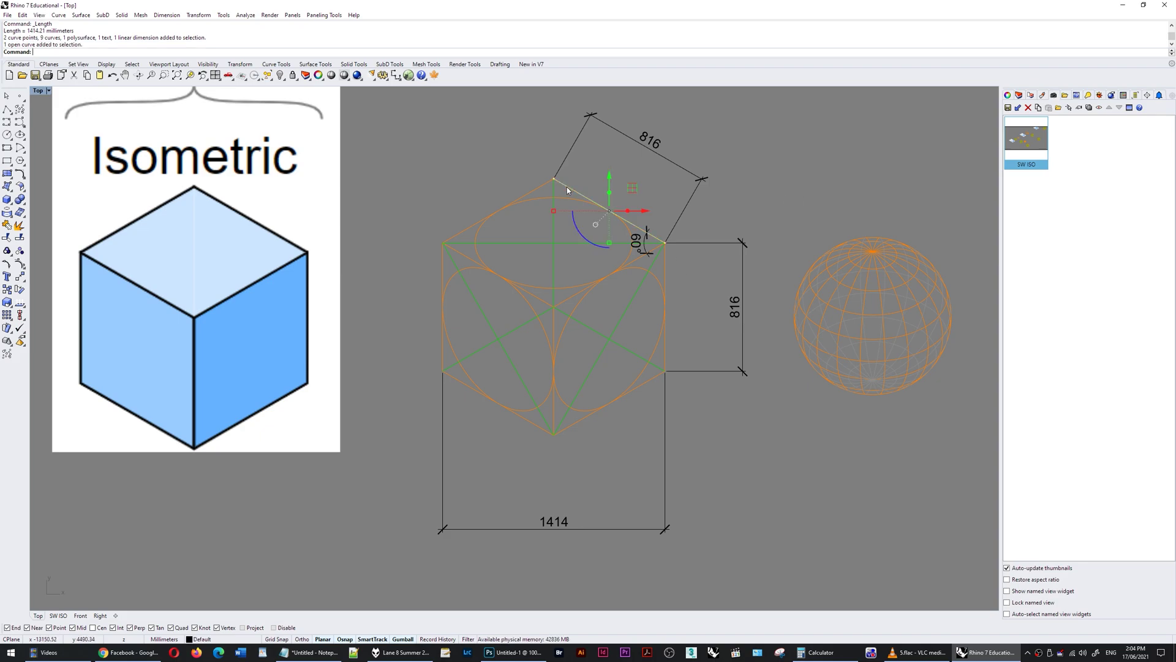
{"action": "left_click", "coordinate": [651, 139]}
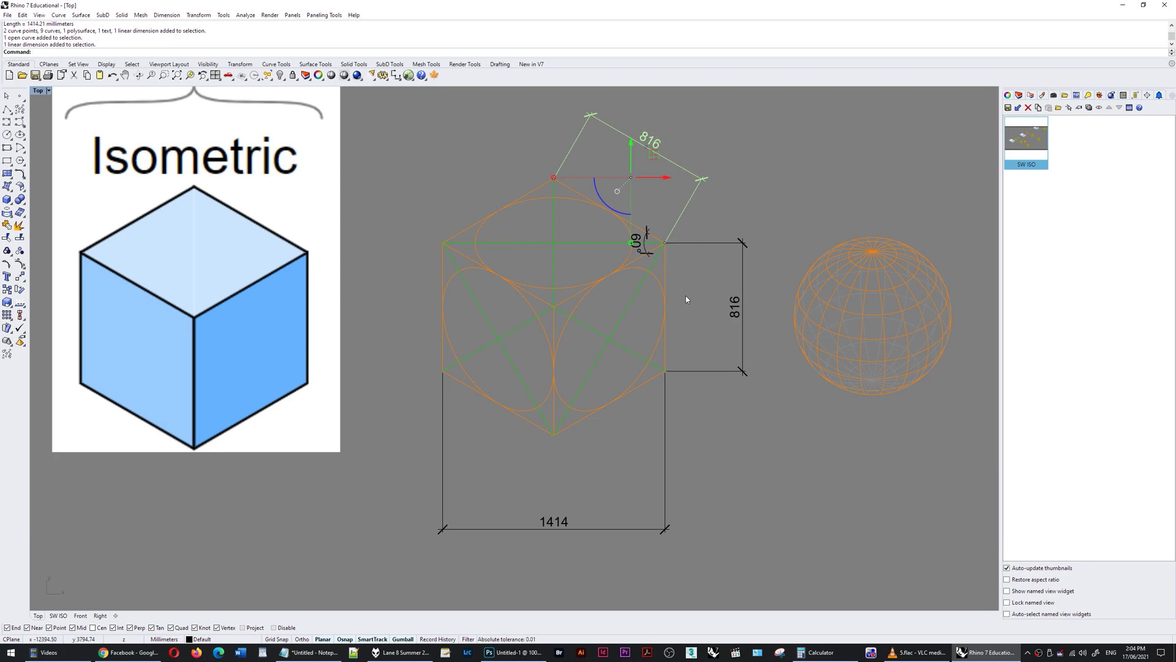
{"action": "left_click", "coordinate": [665, 269]}
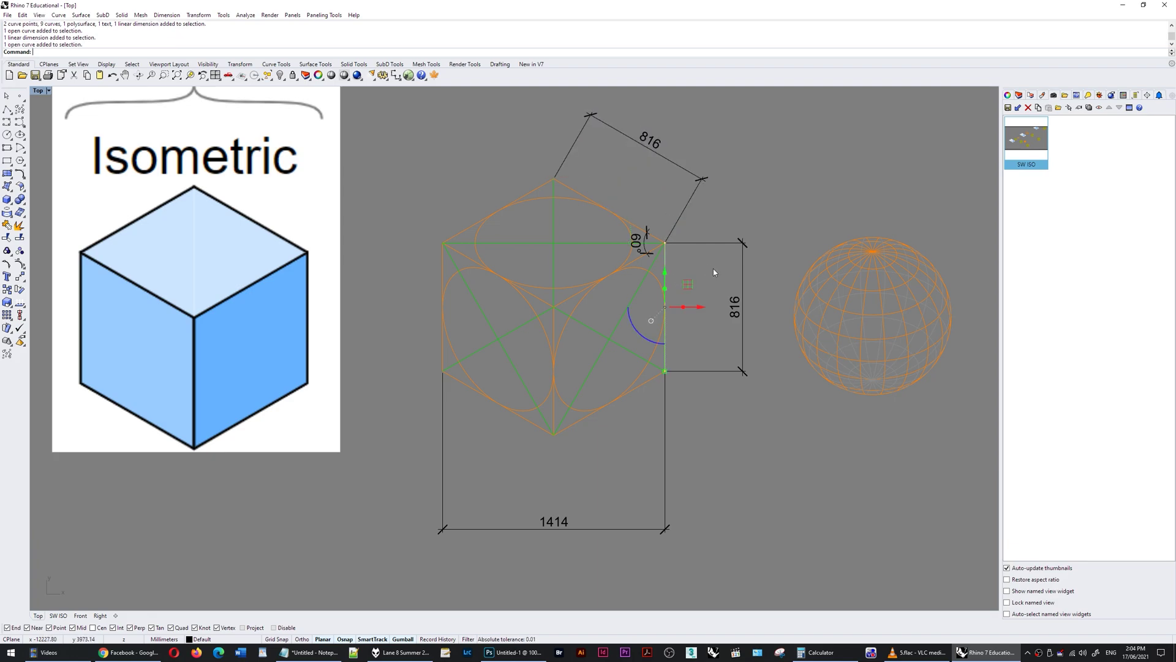
{"action": "left_click", "coordinate": [742, 293]}
{"action": "left_click", "coordinate": [729, 198]}
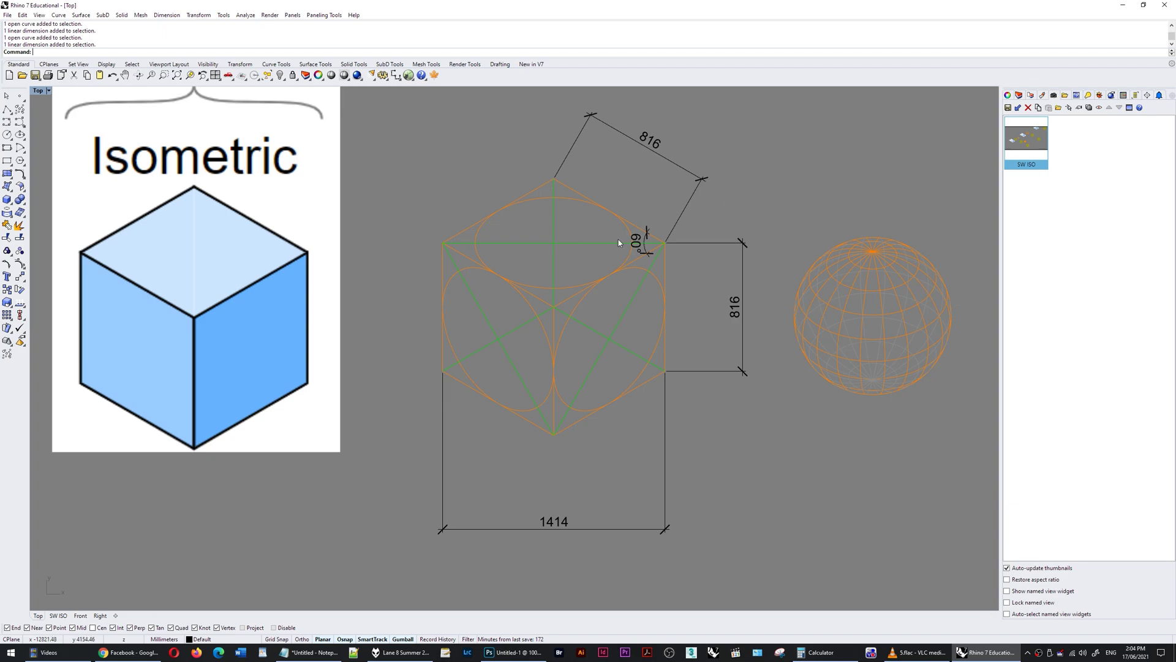
{"action": "left_click", "coordinate": [579, 243]}
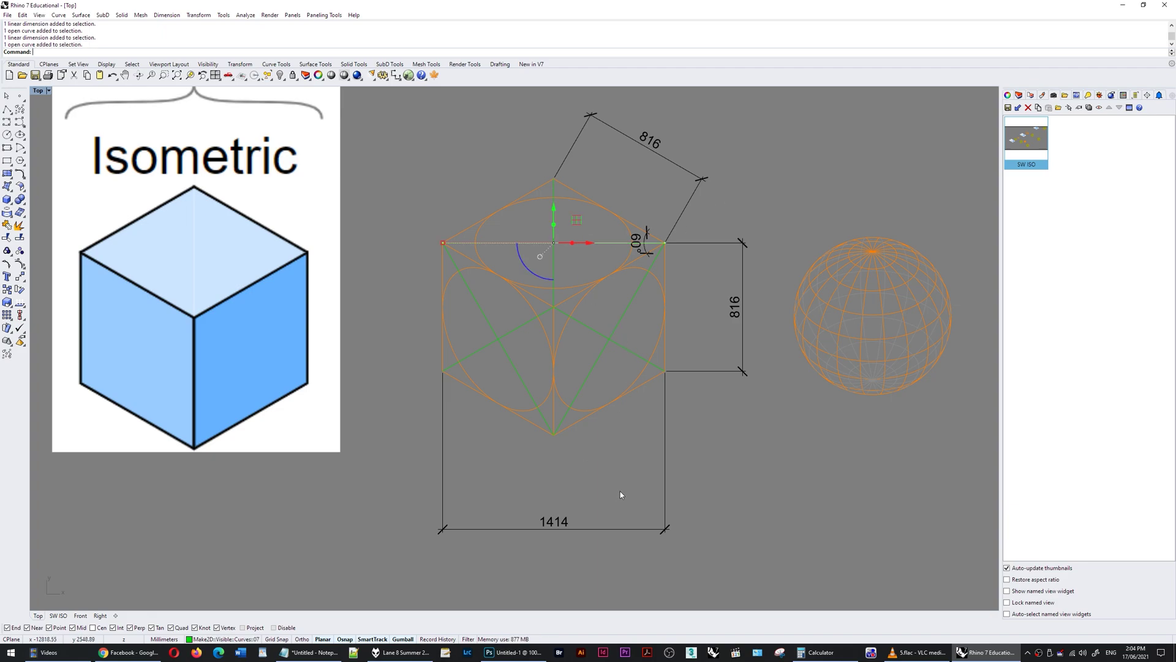
{"action": "left_click", "coordinate": [544, 529]}
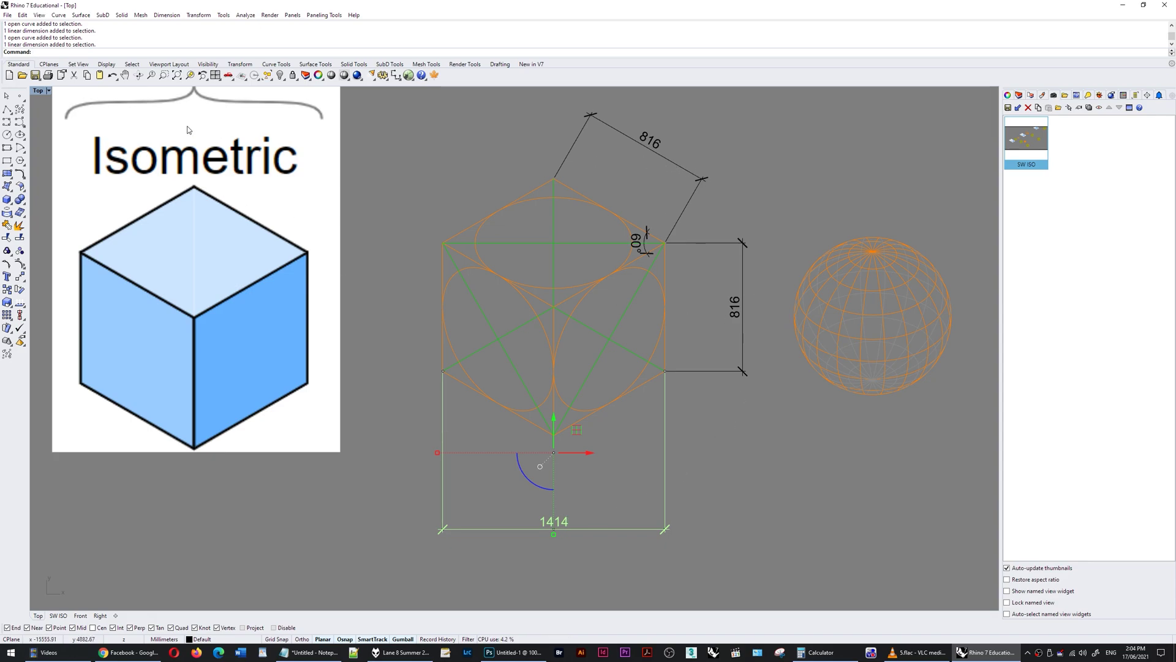
Select the sphere's curves, including its top ellipse
{"action": "scroll", "coordinate": [297, 305], "scroll_direction": "down", "scroll_amount": 4}
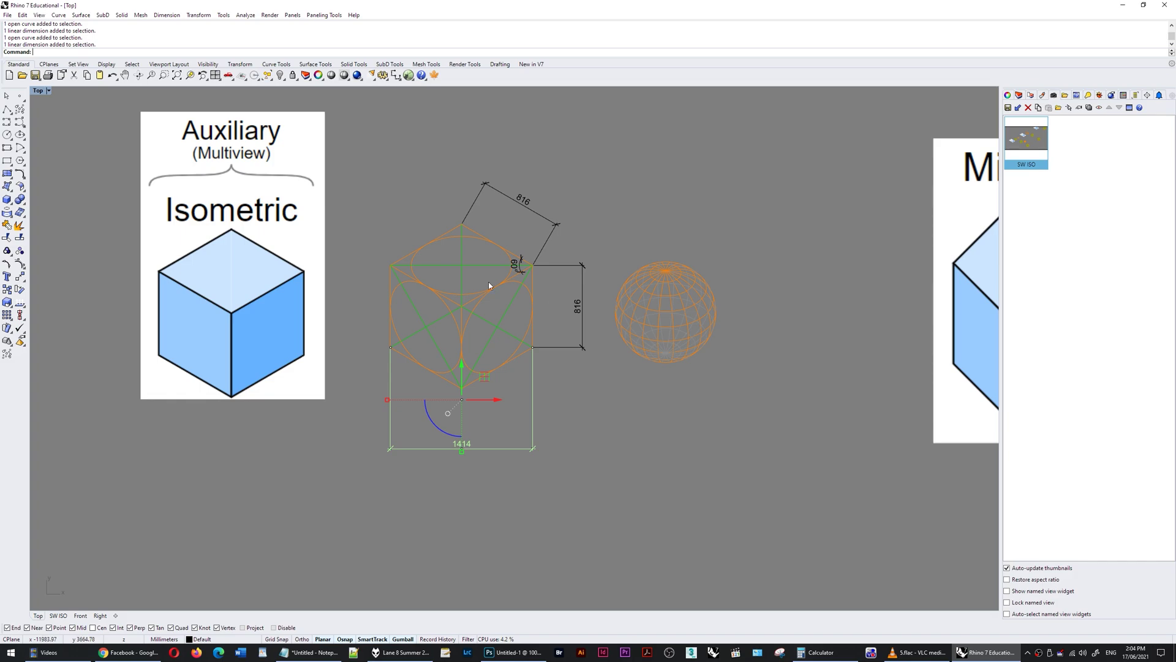
{"action": "scroll", "coordinate": [709, 320], "scroll_direction": "up", "scroll_amount": 5}
{"action": "scroll", "coordinate": [807, 310], "scroll_direction": "down", "scroll_amount": 3}
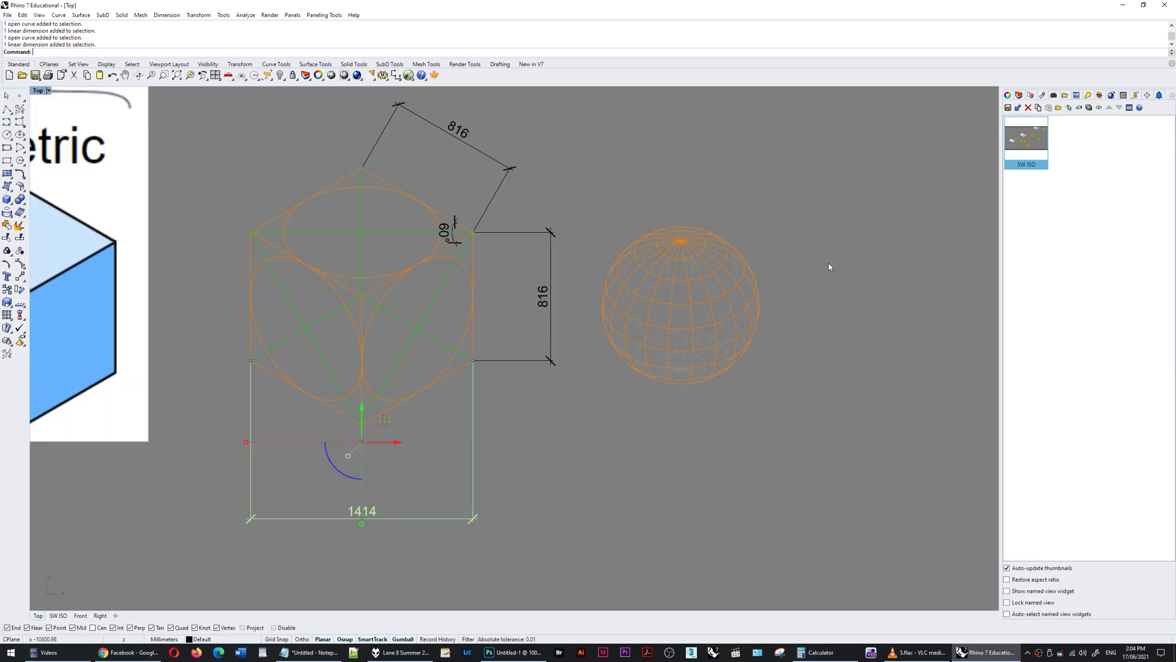
{"action": "left_click_drag", "start_coordinate": [641, 354], "coordinate": [625, 374]}
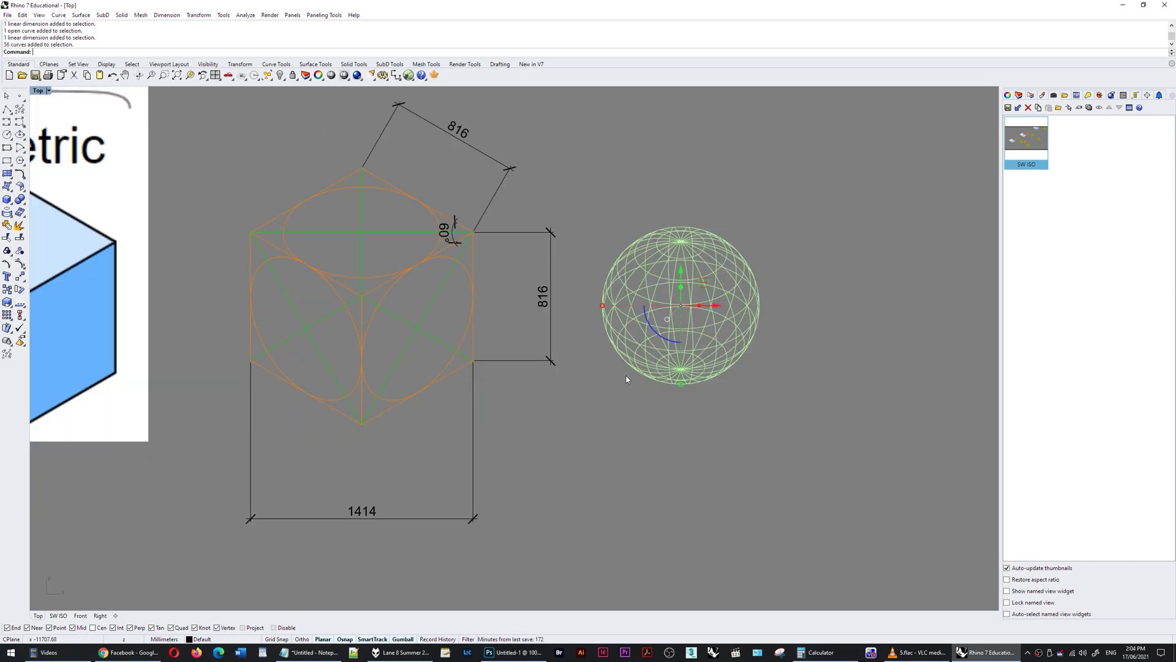
{"action": "left_click", "coordinate": [697, 278]}
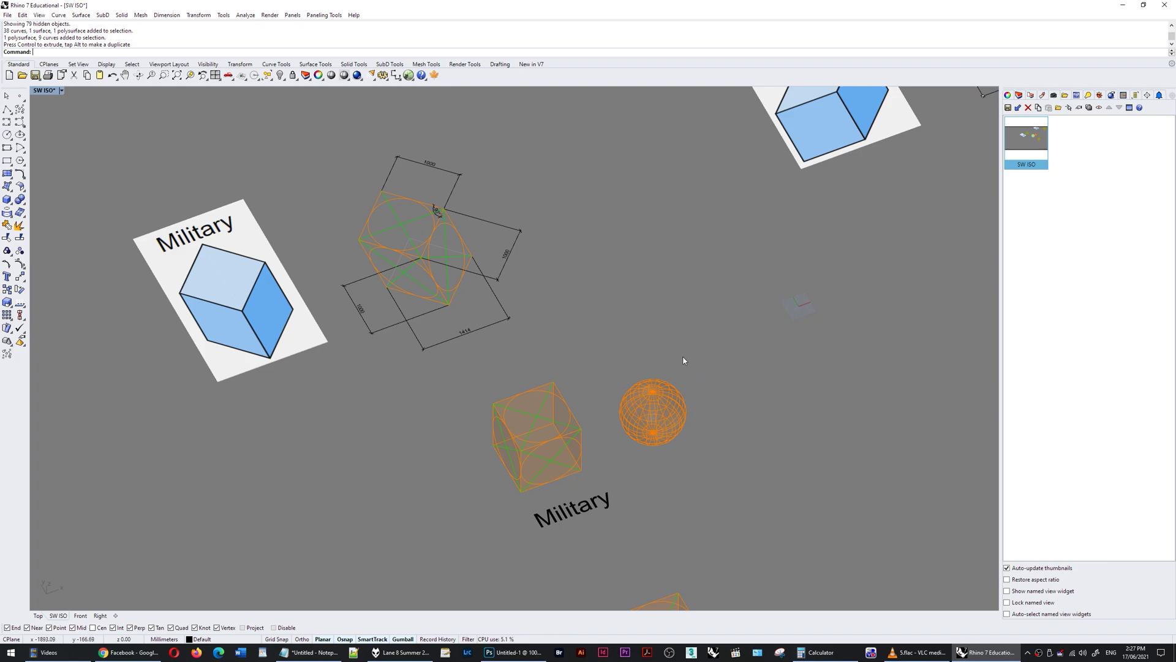
Select and deselect the sphere, then orbit the view around the cube and sphere
{"action": "left_click_drag", "start_coordinate": [539, 421], "coordinate": [591, 392]}
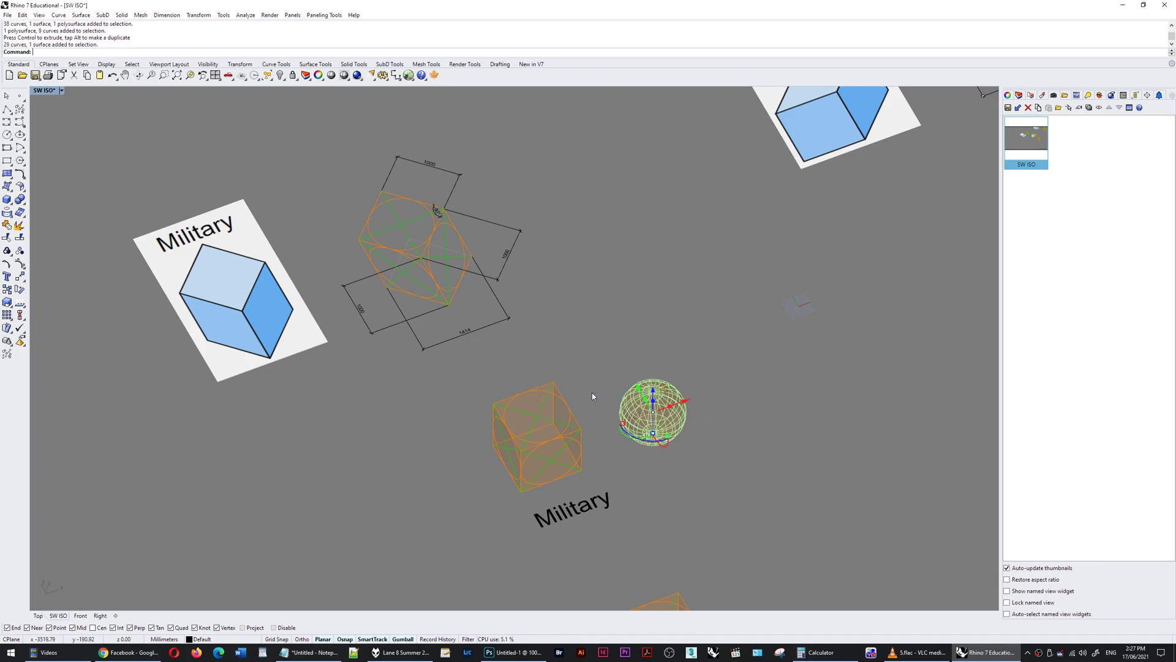
{"action": "key", "text": "Escape"}
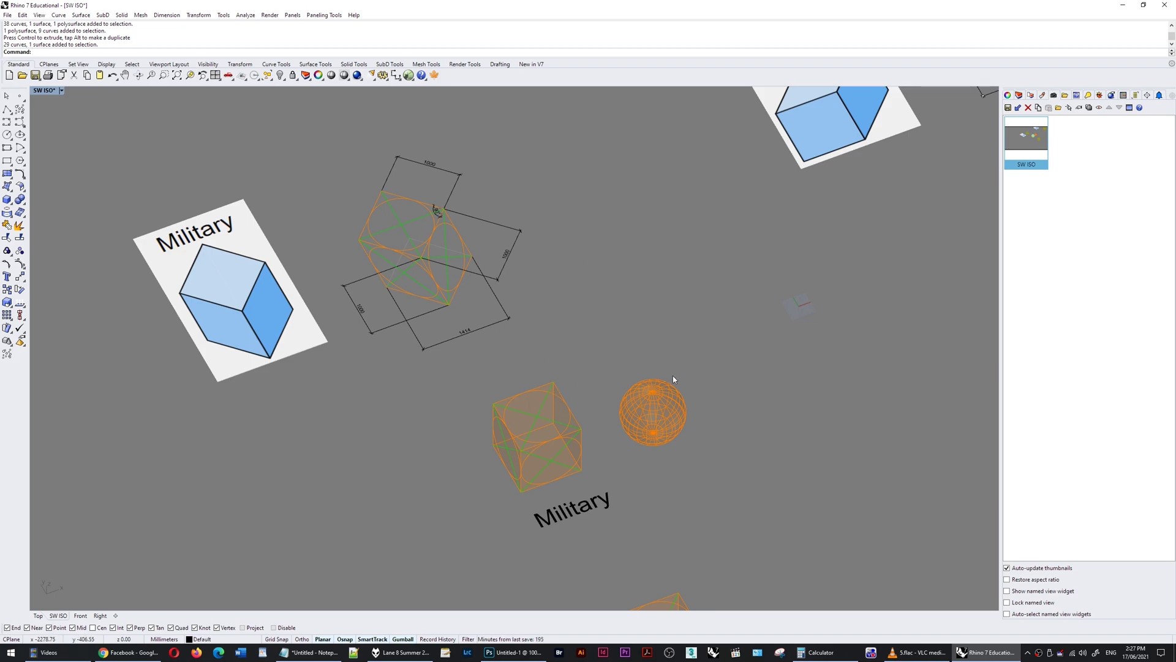
{"action": "right_click_drag", "start_coordinate": [570, 360], "coordinate": [477, 341]}
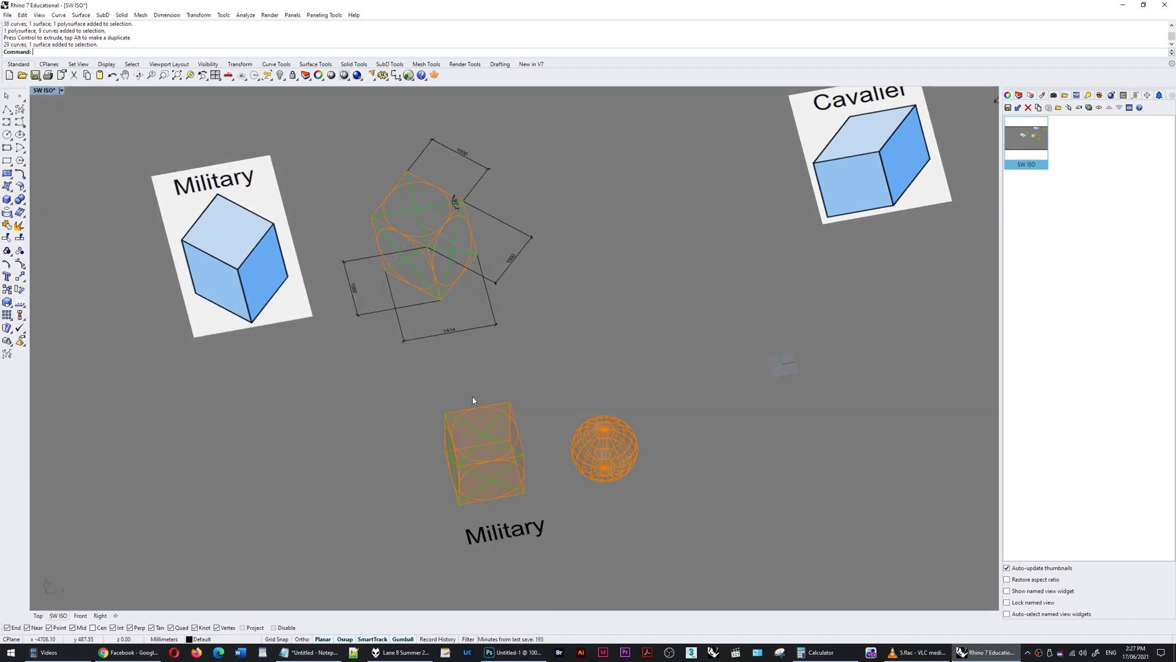
{"action": "scroll", "coordinate": [472, 400], "scroll_direction": "up", "scroll_amount": 2}
{"action": "right_click_drag", "start_coordinate": [484, 404], "coordinate": [506, 337]}
{"action": "scroll", "coordinate": [405, 197], "scroll_direction": "down", "scroll_amount": 1}
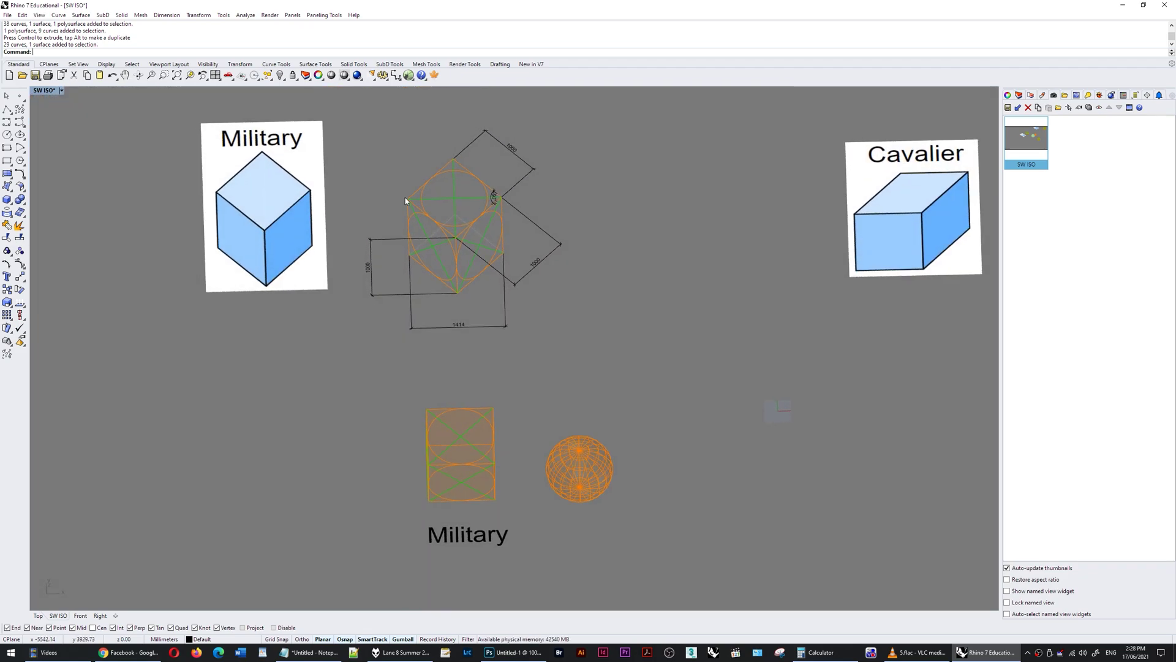
{"action": "scroll", "coordinate": [406, 200], "scroll_direction": "up", "scroll_amount": 2}
Select edge lines of the military drawing's cube, then clear the selection
{"action": "left_click", "coordinate": [490, 156]}
{"action": "left_click", "coordinate": [465, 158]}
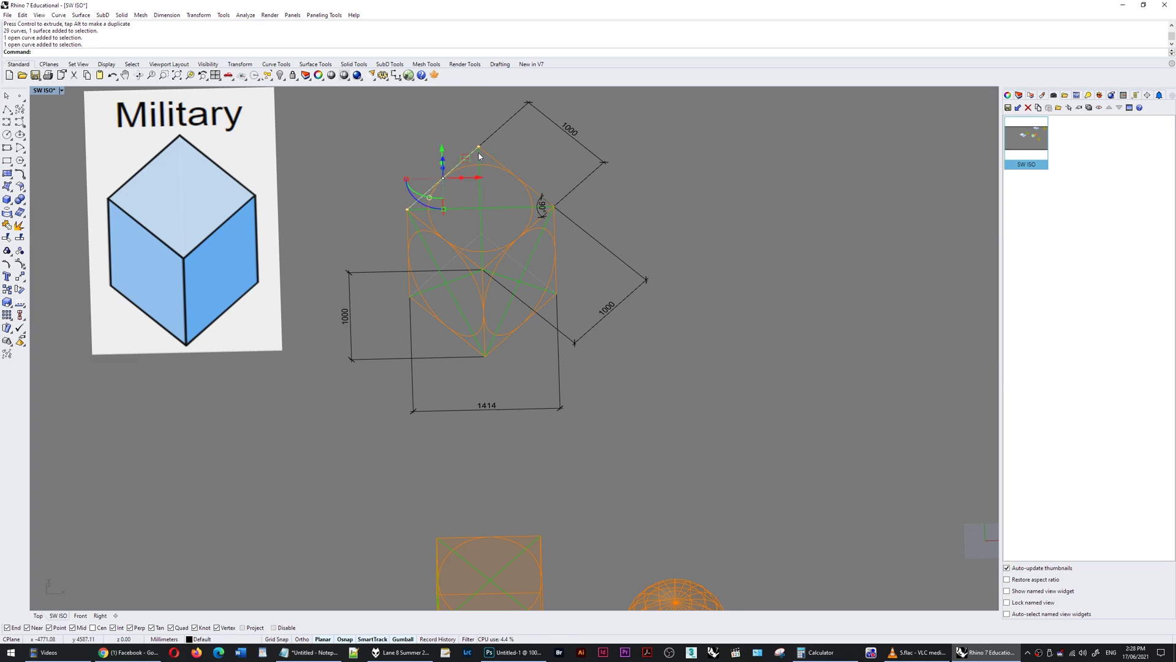
{"action": "left_click", "coordinate": [493, 158]}
{"action": "right_click_drag", "start_coordinate": [568, 247], "coordinate": [553, 217]}
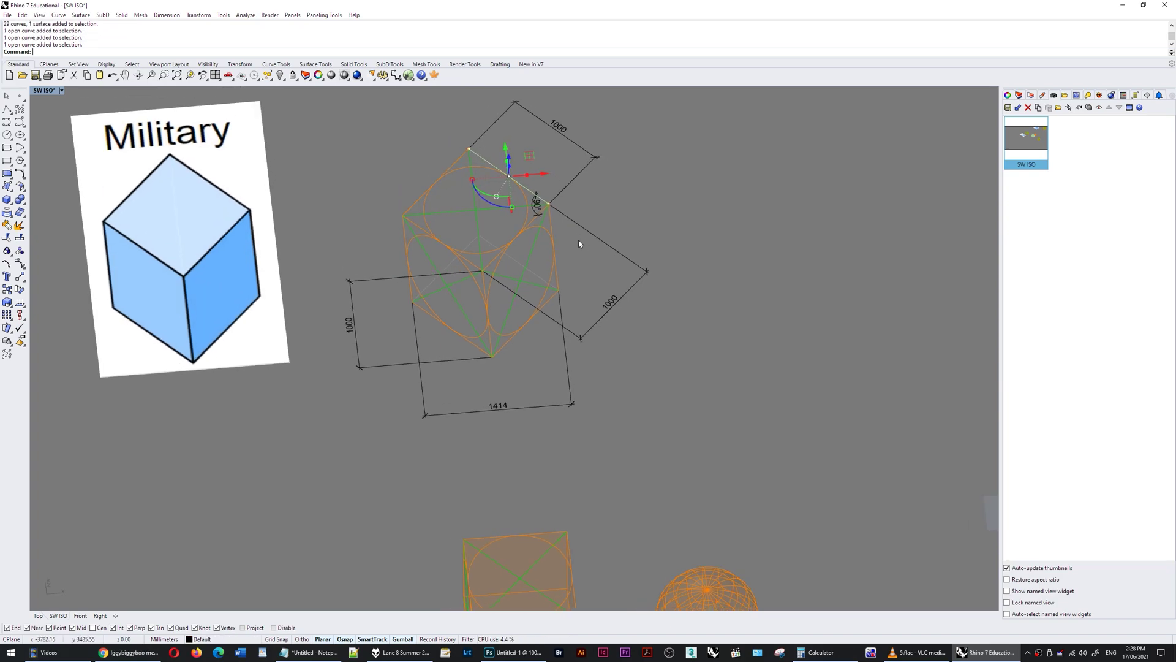
{"action": "left_click", "coordinate": [553, 216], "text": "shift"}
{"action": "key", "text": "Escape"}
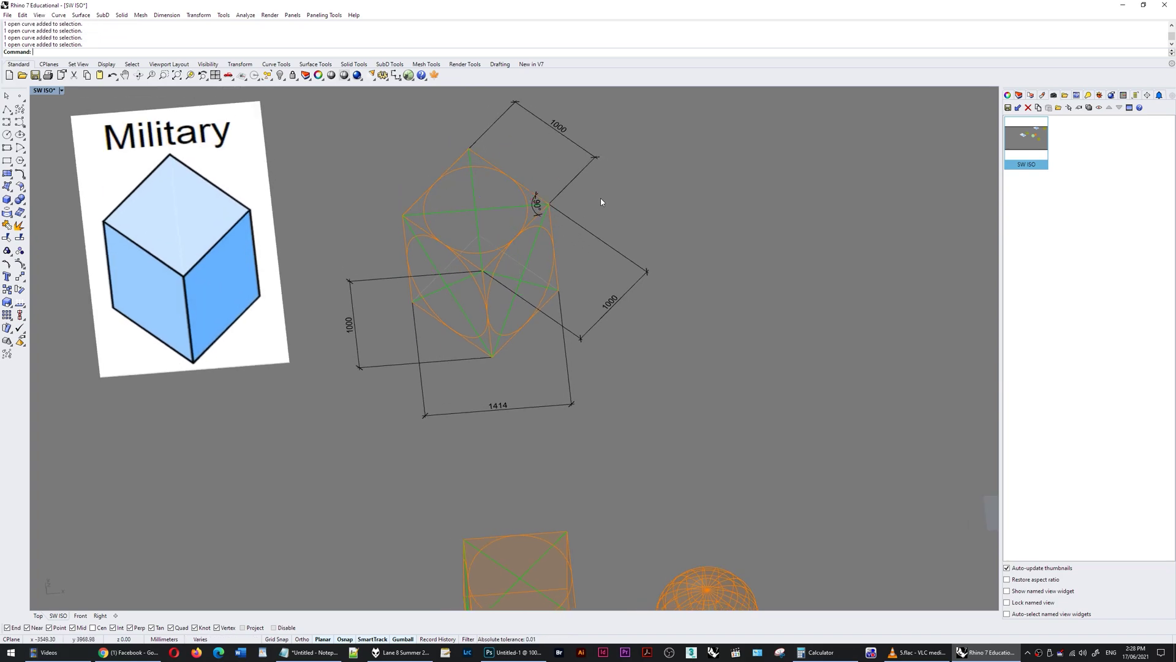
Rotate the view and crossing-select both the cube and sphere
{"action": "right_click_drag", "start_coordinate": [616, 281], "coordinate": [444, 316]}
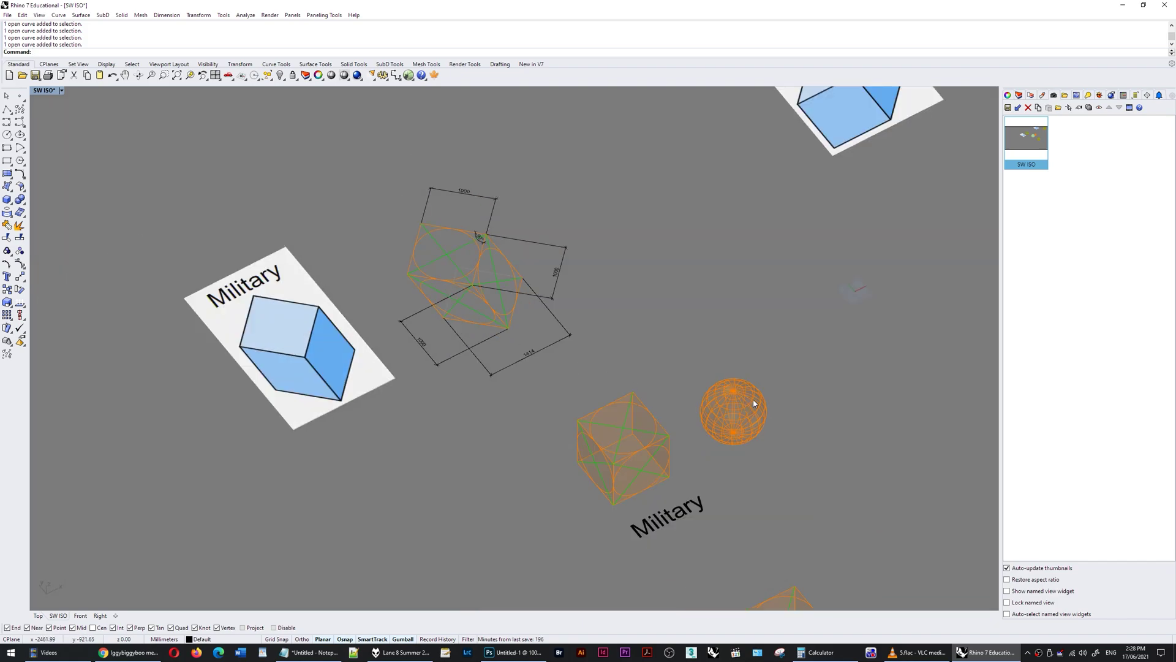
{"action": "right_click_drag", "start_coordinate": [753, 407], "coordinate": [762, 380]}
{"action": "left_click_drag", "start_coordinate": [584, 446], "coordinate": [582, 448]}
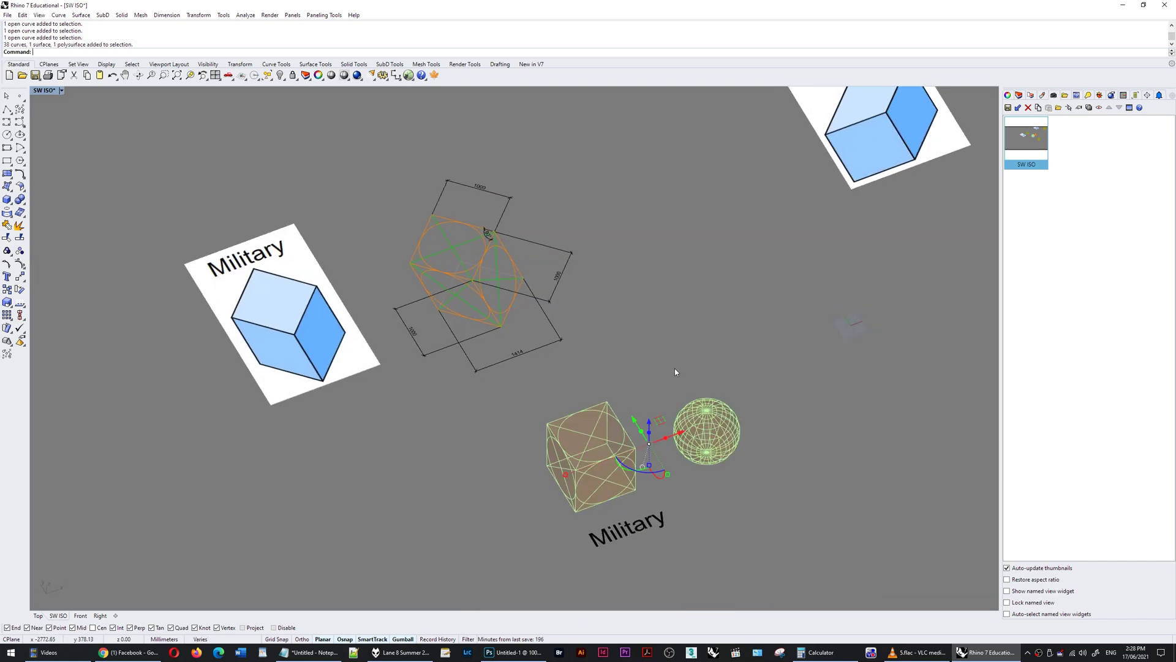
Isolate the cube and sphere, hiding every other object
{"action": "type", "text": "U"}
{"action": "key", "text": "Return"}
{"action": "key", "text": "Escape"}
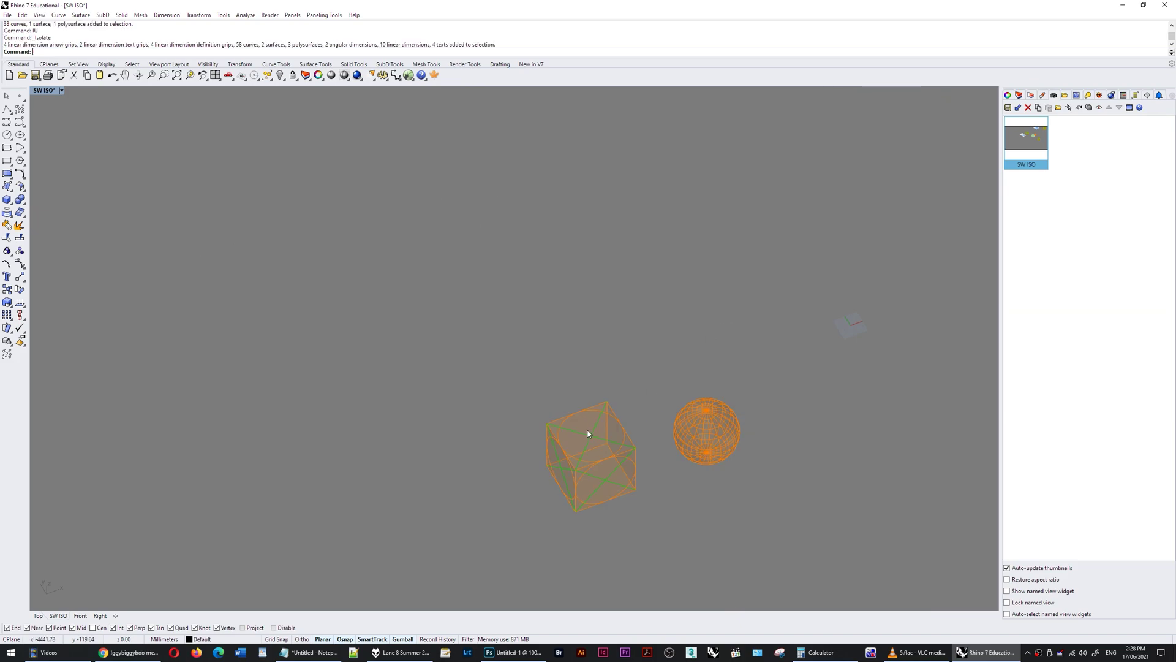
Rotate the cube 45° about its vertical axis with the gumball, then select cube and sphere
{"action": "left_click", "coordinate": [576, 495]}
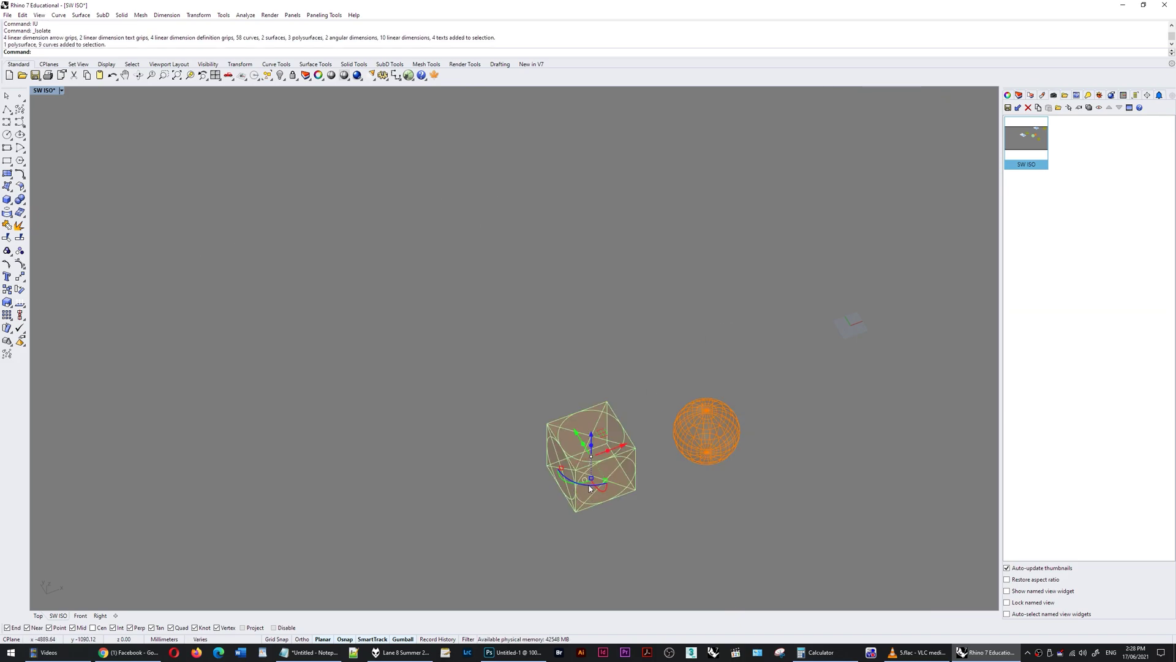
{"action": "left_click_drag", "start_coordinate": [591, 487], "coordinate": [564, 490]}
{"action": "left_click", "coordinate": [730, 361]}
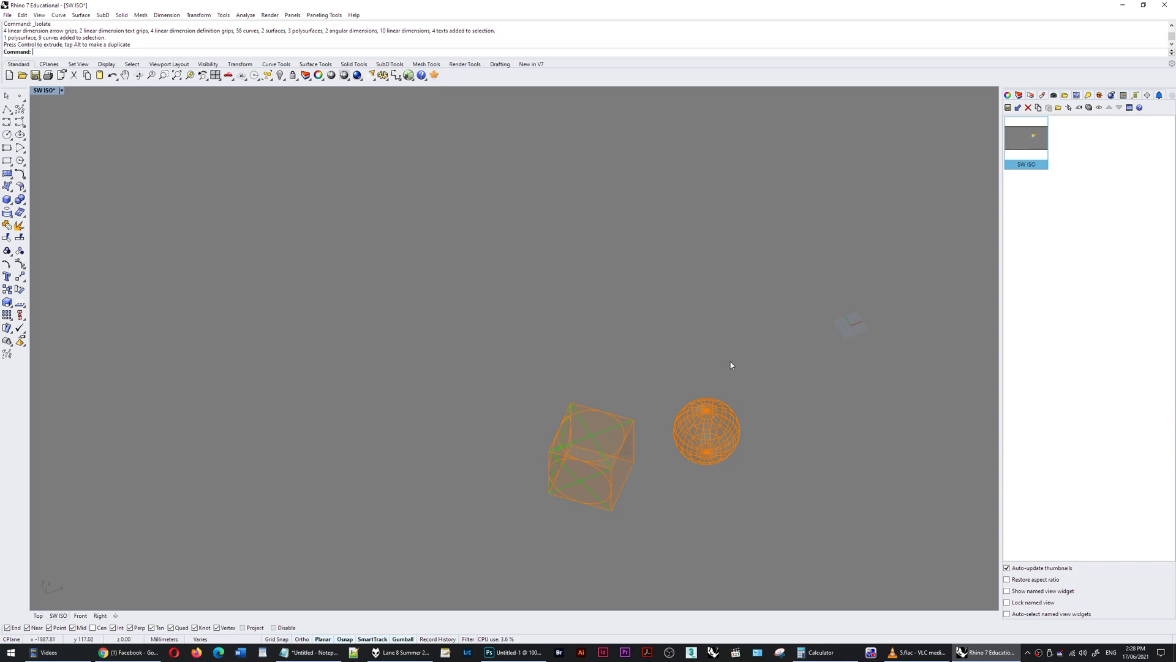
{"action": "right_click_drag", "start_coordinate": [730, 361], "coordinate": [717, 308]}
{"action": "left_click_drag", "start_coordinate": [715, 286], "coordinate": [371, 461]}
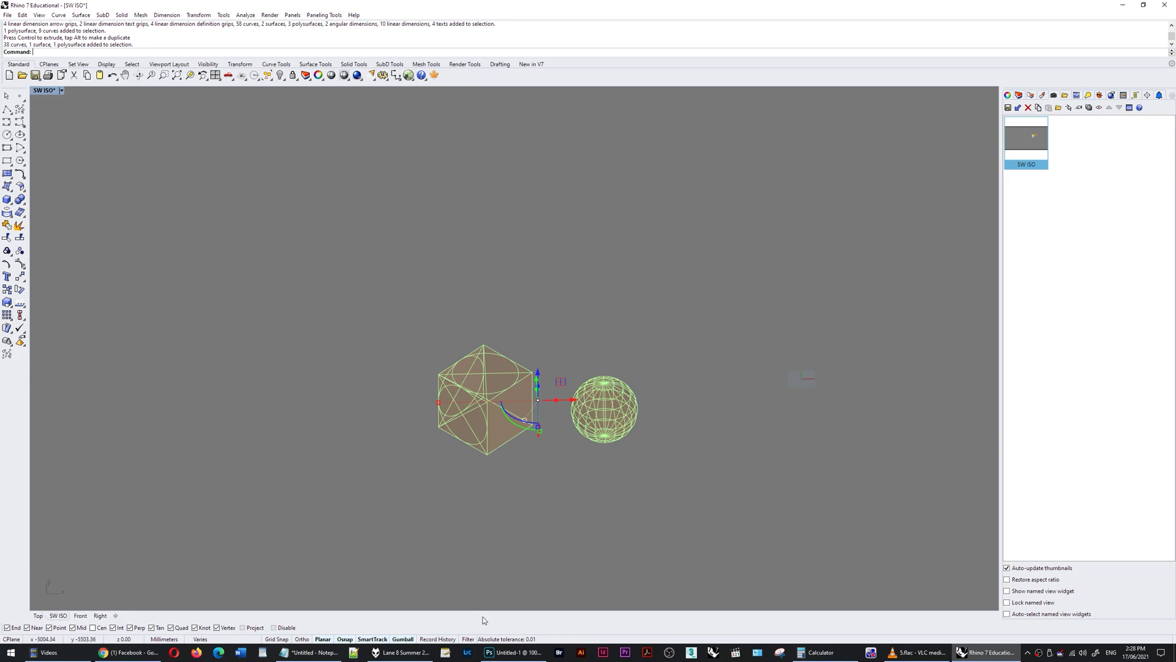
In the Front view, shear the cube and sphere by -45° about the cube's left edge
{"action": "left_click", "coordinate": [80, 615]}
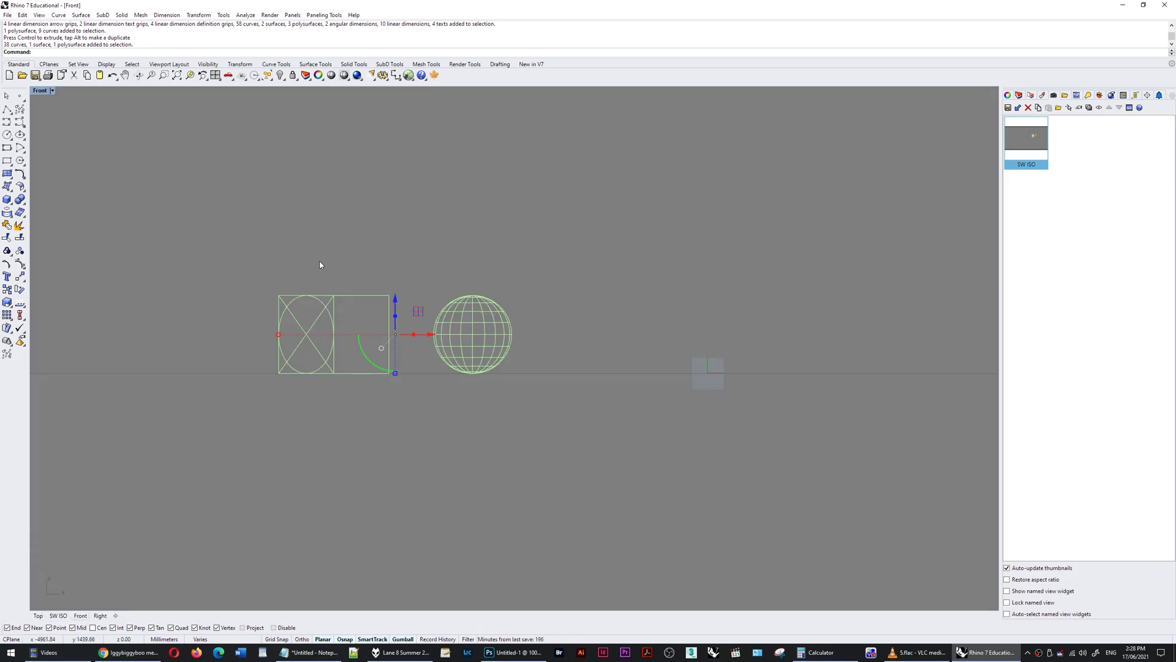
{"action": "right_click", "coordinate": [401, 39]}
{"action": "left_click", "coordinate": [423, 103]}
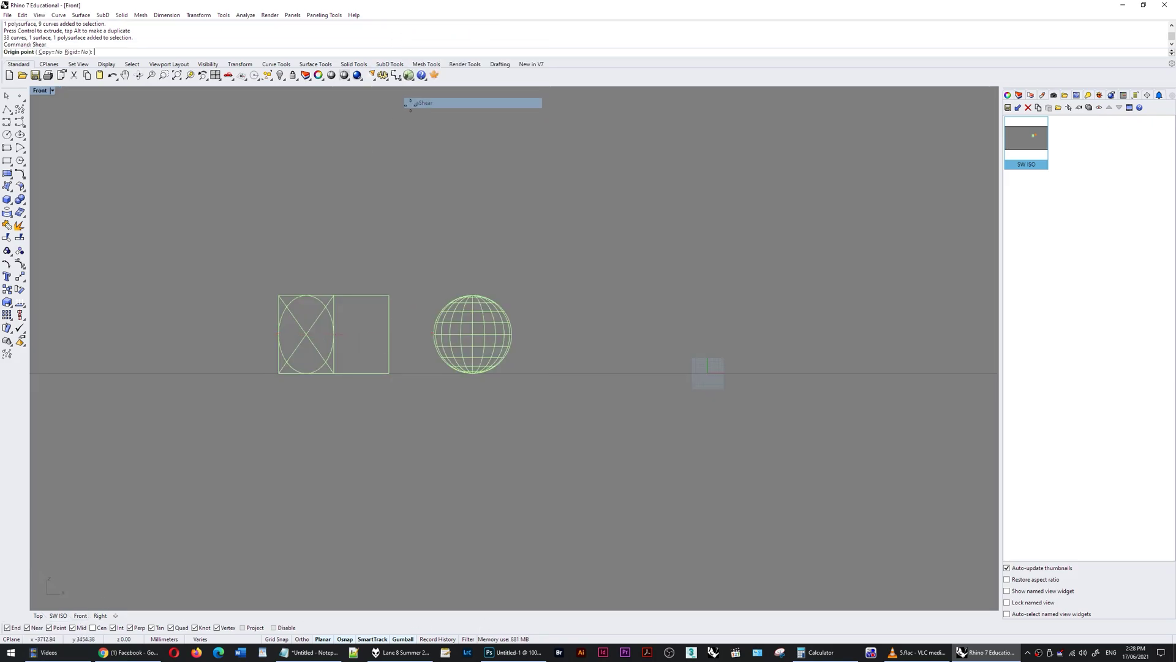
{"action": "left_click", "coordinate": [279, 373]}
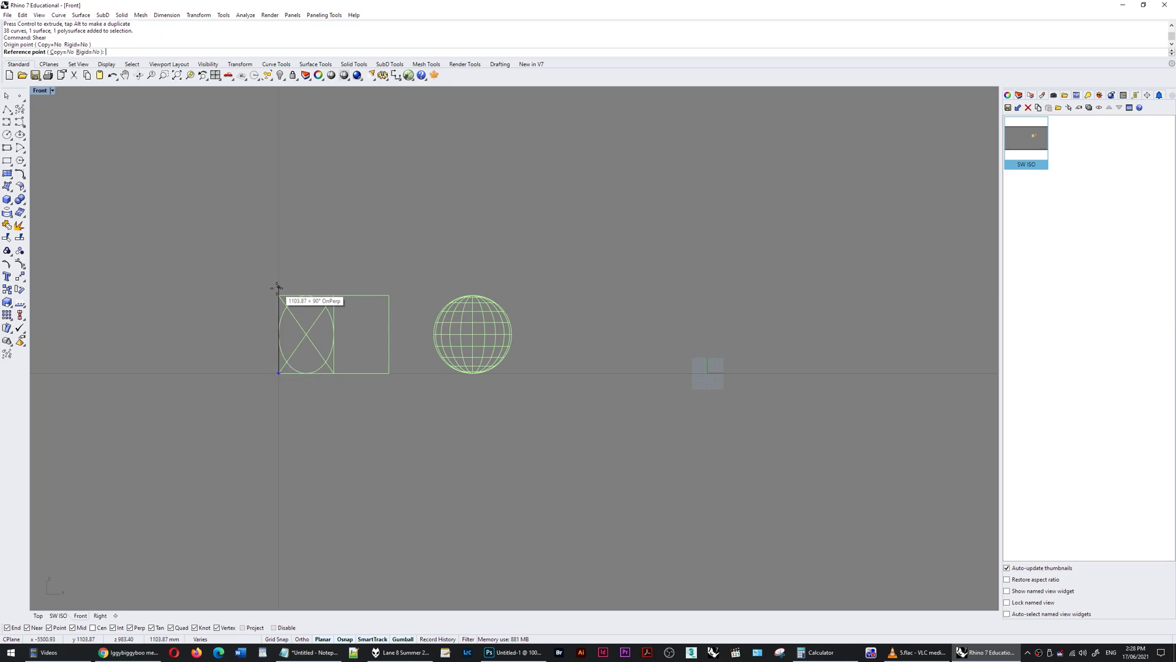
{"action": "left_click", "coordinate": [278, 294]}
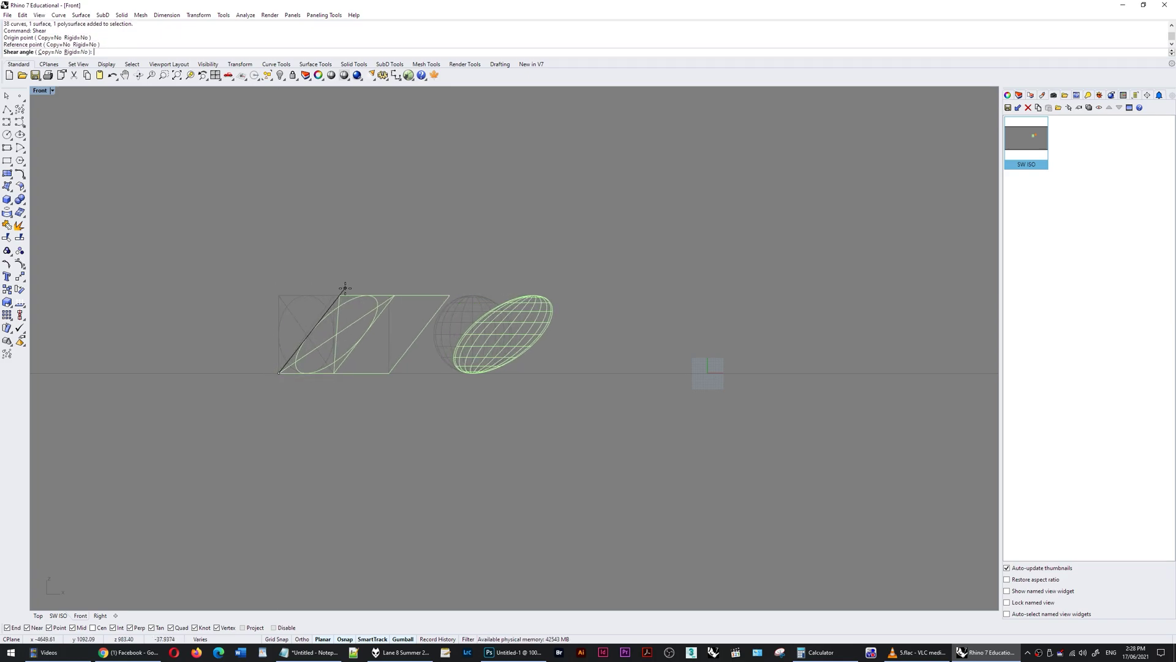
{"action": "type", "text": "-45"}
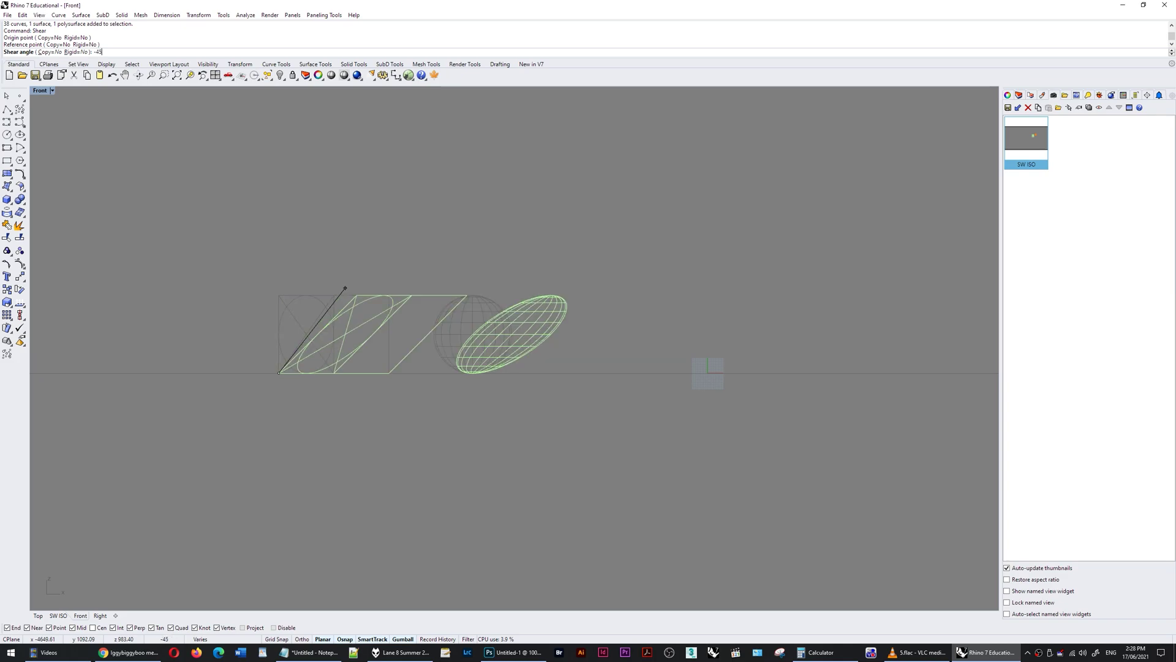
{"action": "key", "text": "Return"}
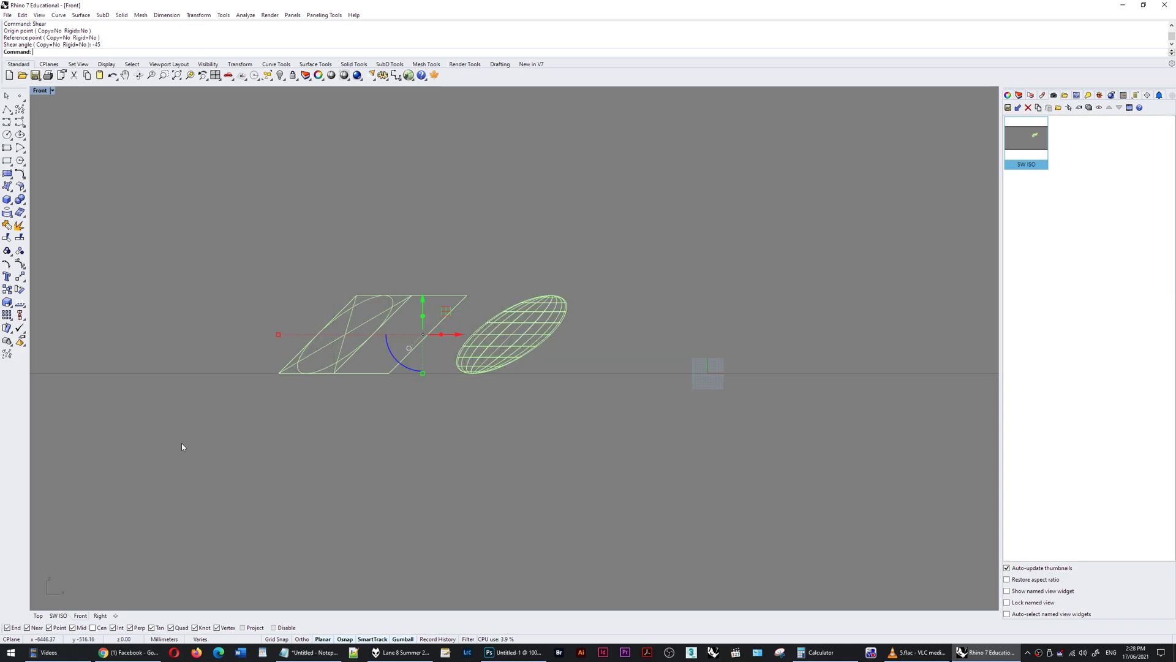
{"action": "left_click", "coordinate": [58, 615]}
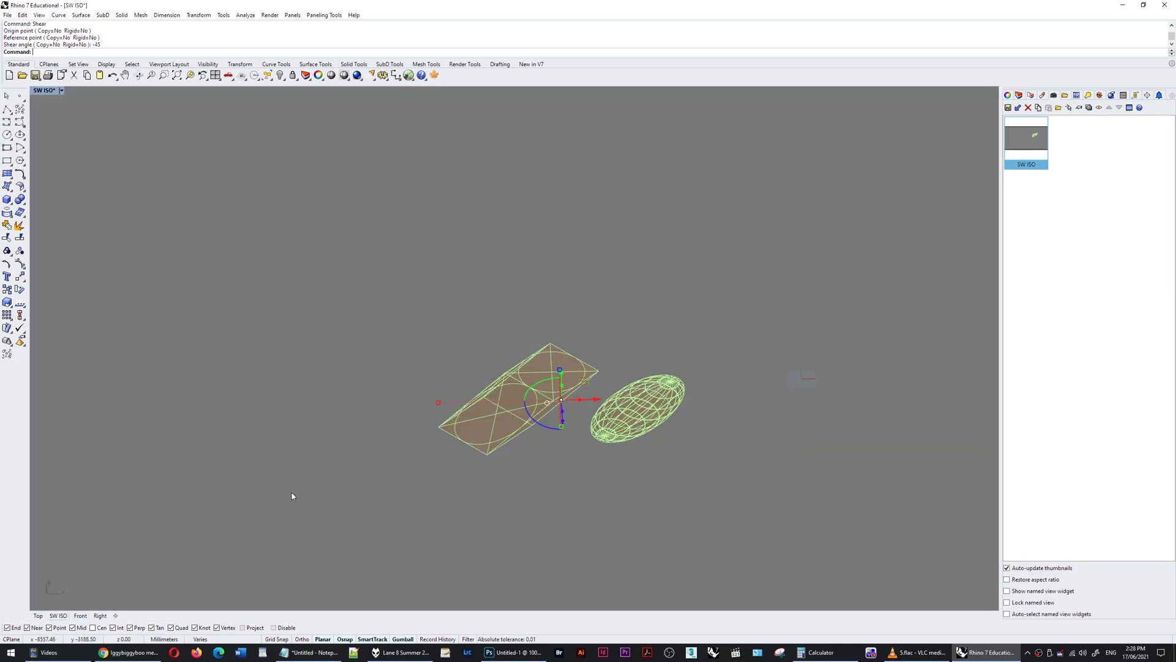
Zoom to the sheared box and ellipsoid, then unisolate to show all 79 hidden objects
{"action": "type", "text": "z"}
{"action": "key", "text": "Return"}
{"action": "type", "text": "s"}
{"action": "key", "text": "Return"}
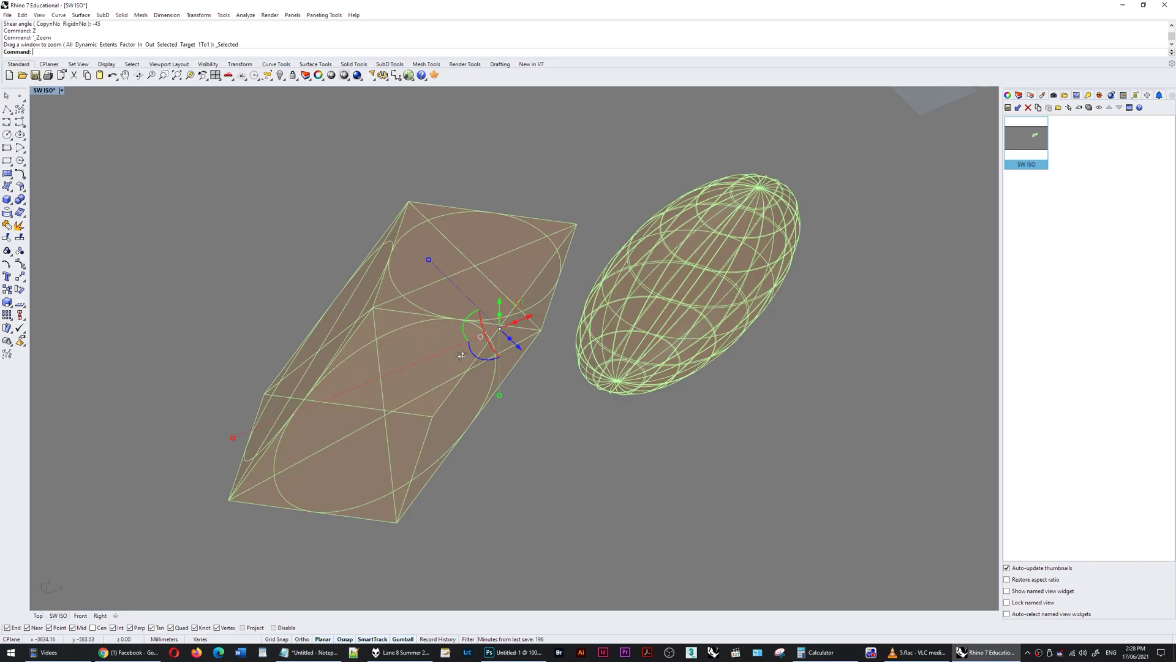
{"action": "scroll", "coordinate": [511, 343], "scroll_direction": "down", "scroll_amount": 4}
{"action": "type", "text": "ui"}
{"action": "key", "text": "Return"}
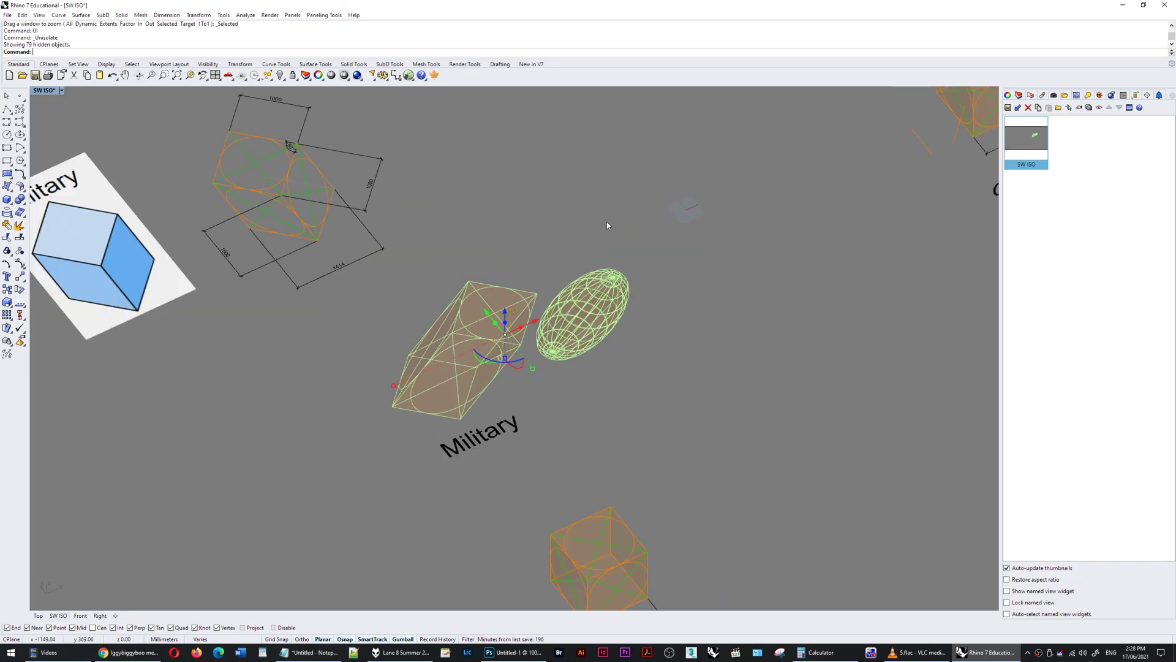
{"action": "key", "text": "Escape"}
Rotate the sheared box and move it toward the Military label, then rotate the ellipsoid upright
{"action": "left_click", "coordinate": [447, 381]}
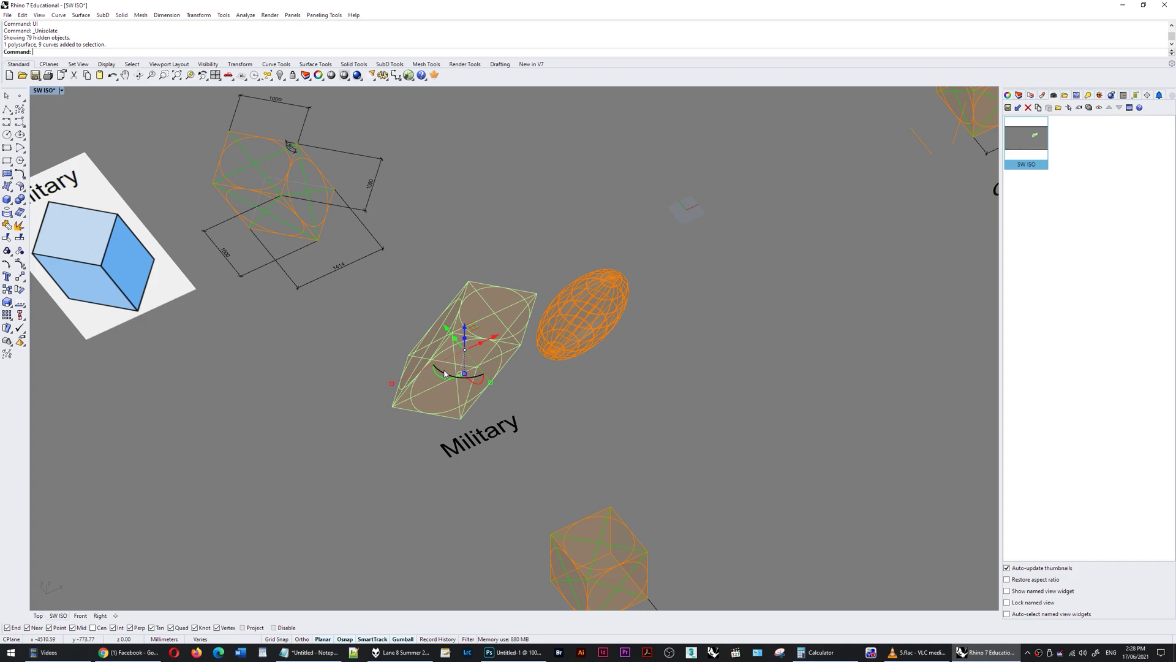
{"action": "left_click_drag", "start_coordinate": [447, 381], "coordinate": [493, 380]}
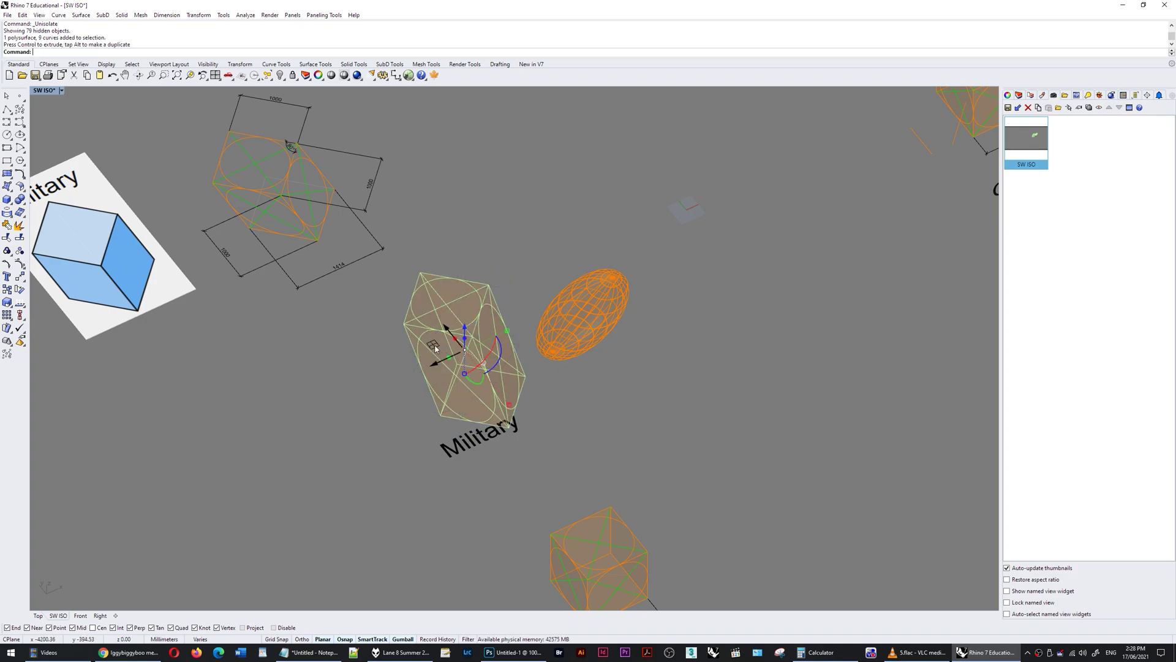
{"action": "left_click_drag", "start_coordinate": [457, 336], "coordinate": [409, 335]}
{"action": "left_click", "coordinate": [579, 331]}
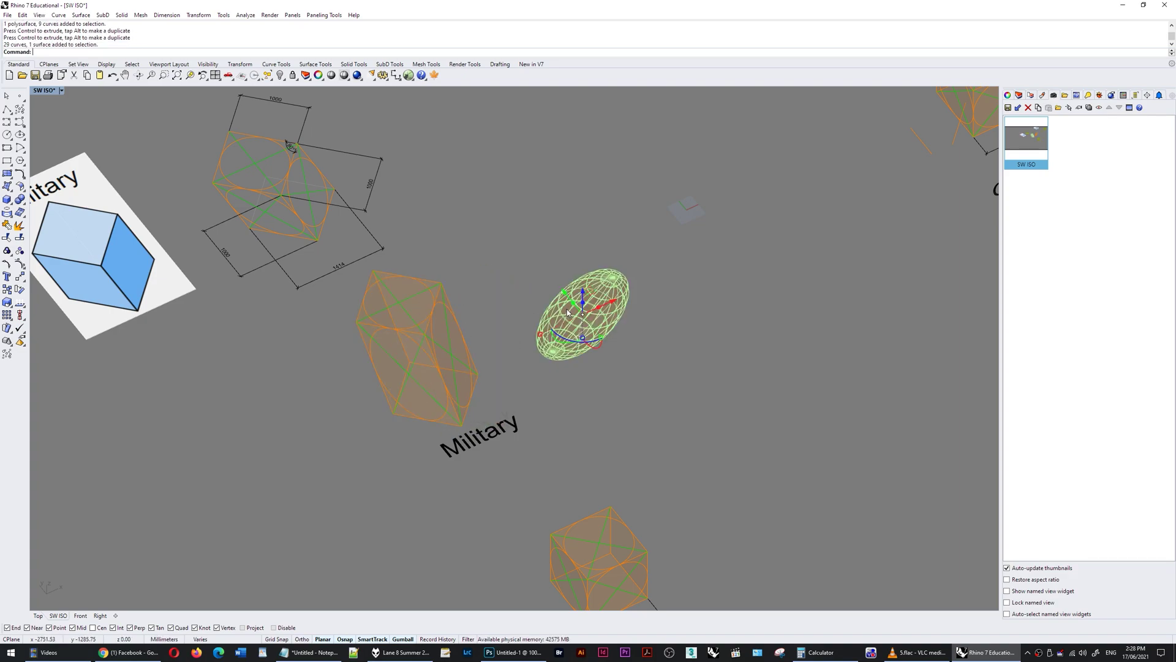
{"action": "left_click_drag", "start_coordinate": [566, 340], "coordinate": [606, 342]}
In the Top view, move the ellipsoid and flattened box side by side above the Military label
{"action": "left_click", "coordinate": [38, 616]}
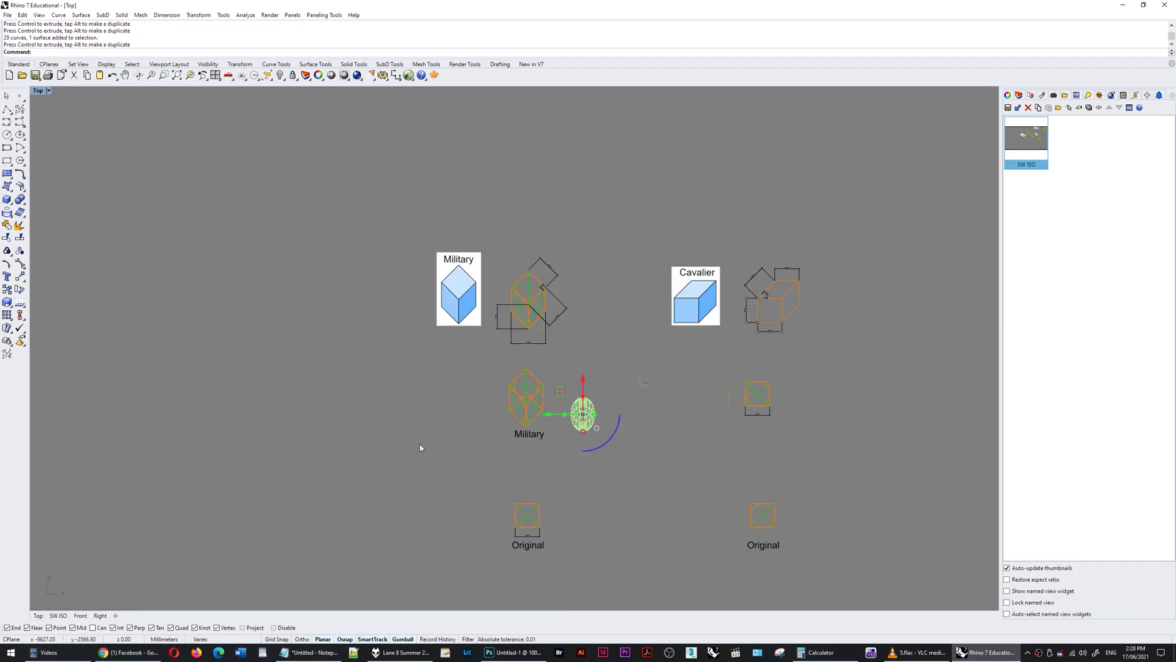
{"action": "scroll", "coordinate": [545, 464], "scroll_direction": "up", "scroll_amount": 5}
{"action": "left_click_drag", "start_coordinate": [623, 334], "coordinate": [605, 281]}
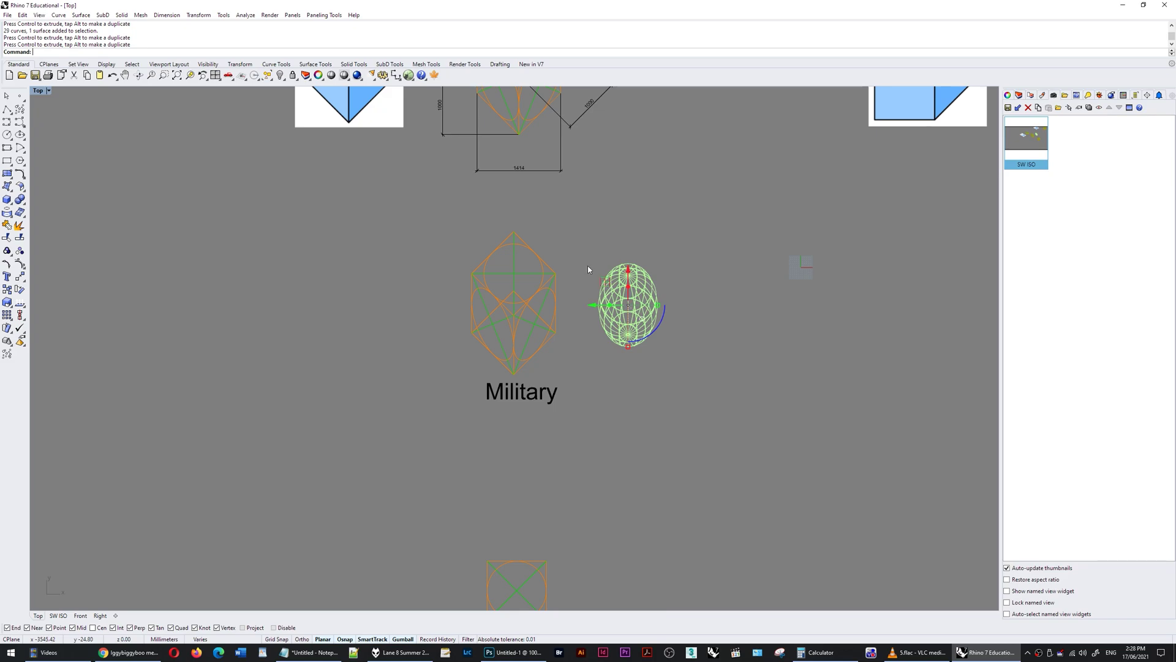
{"action": "left_click_drag", "start_coordinate": [566, 231], "coordinate": [454, 318]}
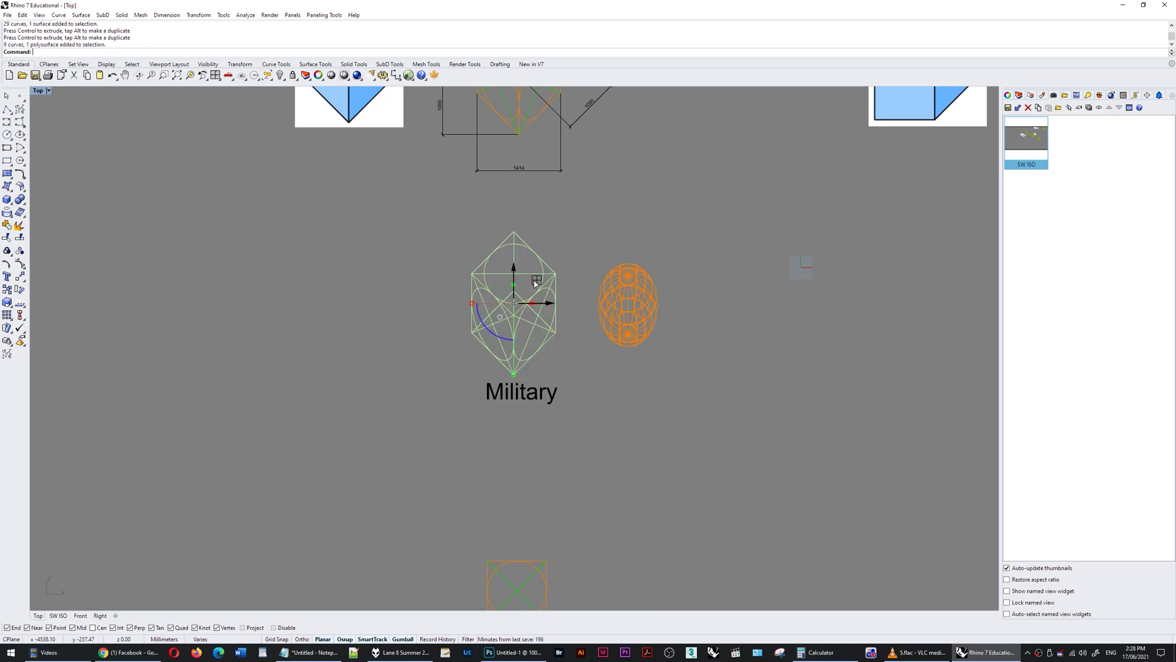
{"action": "left_click_drag", "start_coordinate": [501, 284], "coordinate": [505, 274]}
{"action": "left_click_drag", "start_coordinate": [669, 249], "coordinate": [642, 266]}
{"action": "right_click_drag", "start_coordinate": [670, 197], "coordinate": [676, 403]}
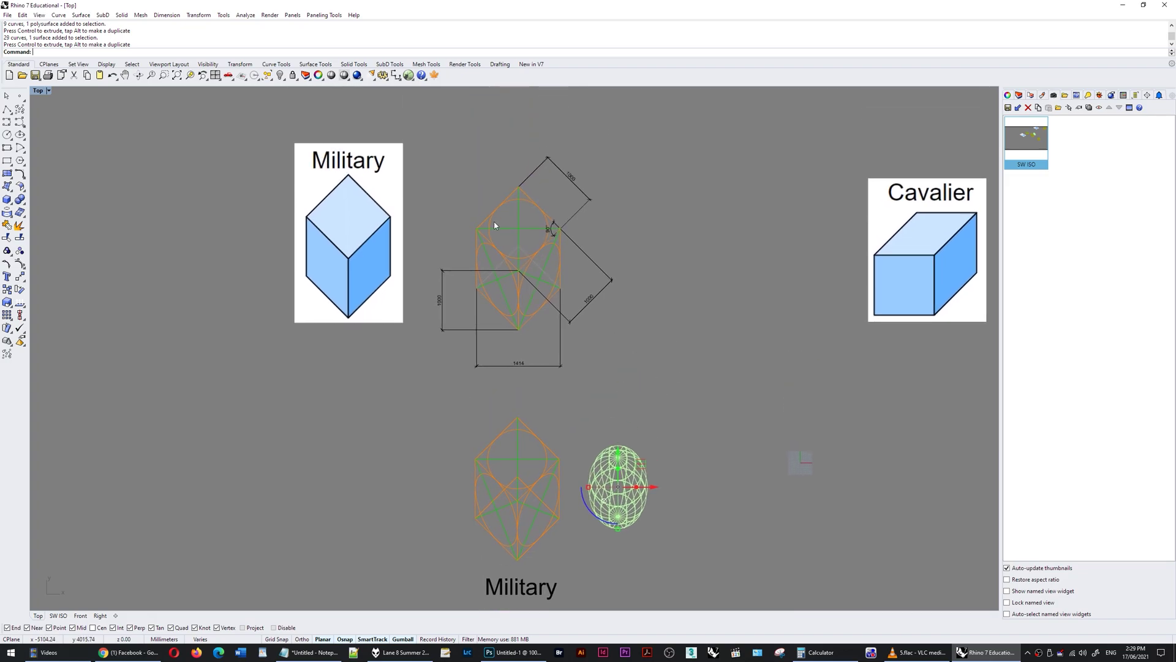
{"action": "scroll", "coordinate": [494, 221], "scroll_direction": "up", "scroll_amount": 5}
{"action": "scroll", "coordinate": [505, 189], "scroll_direction": "down", "scroll_amount": 8}
{"action": "left_click_drag", "start_coordinate": [672, 347], "coordinate": [556, 399]}
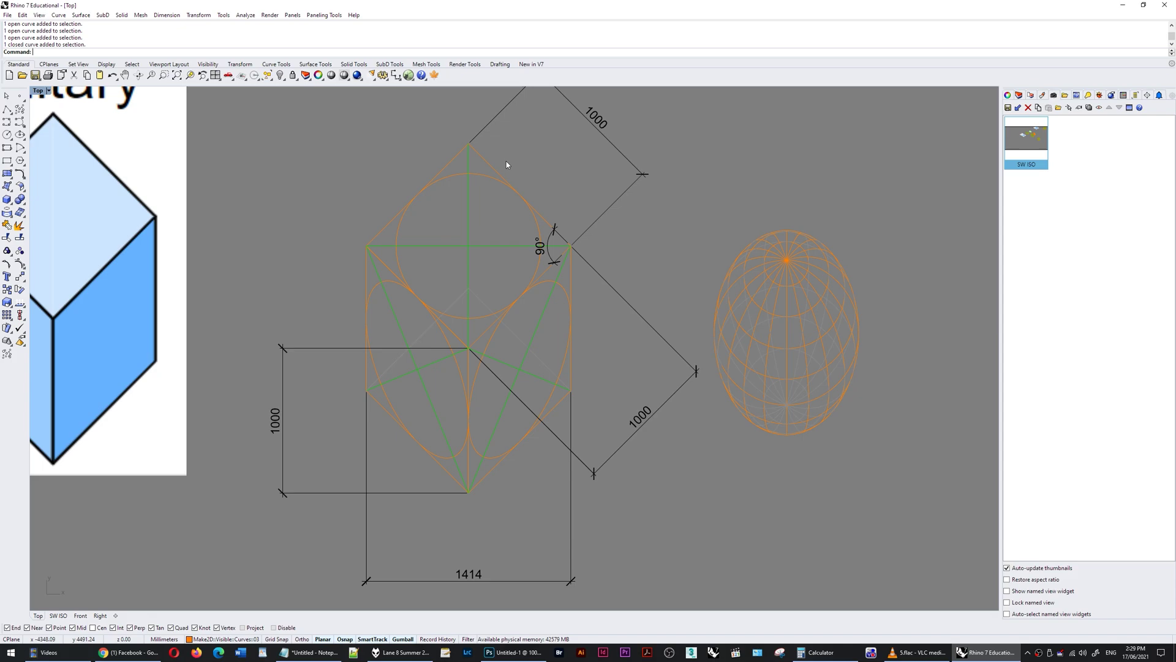
{"action": "left_click", "coordinate": [480, 156]}
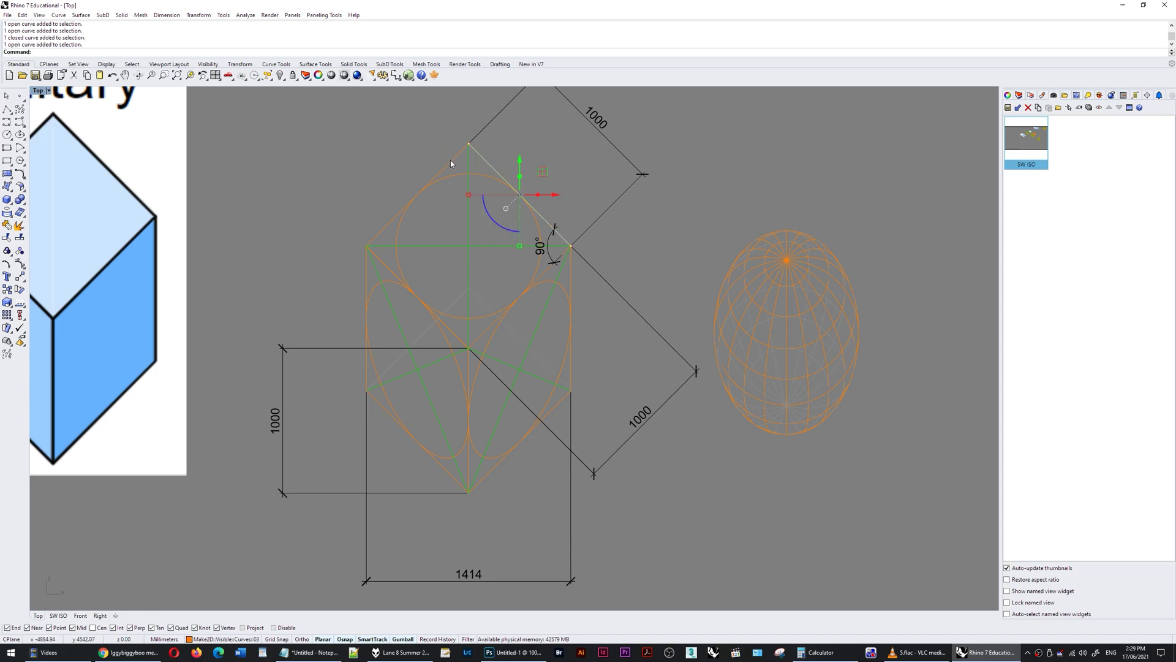
{"action": "left_click", "coordinate": [450, 161]}
{"action": "left_click", "coordinate": [486, 157]}
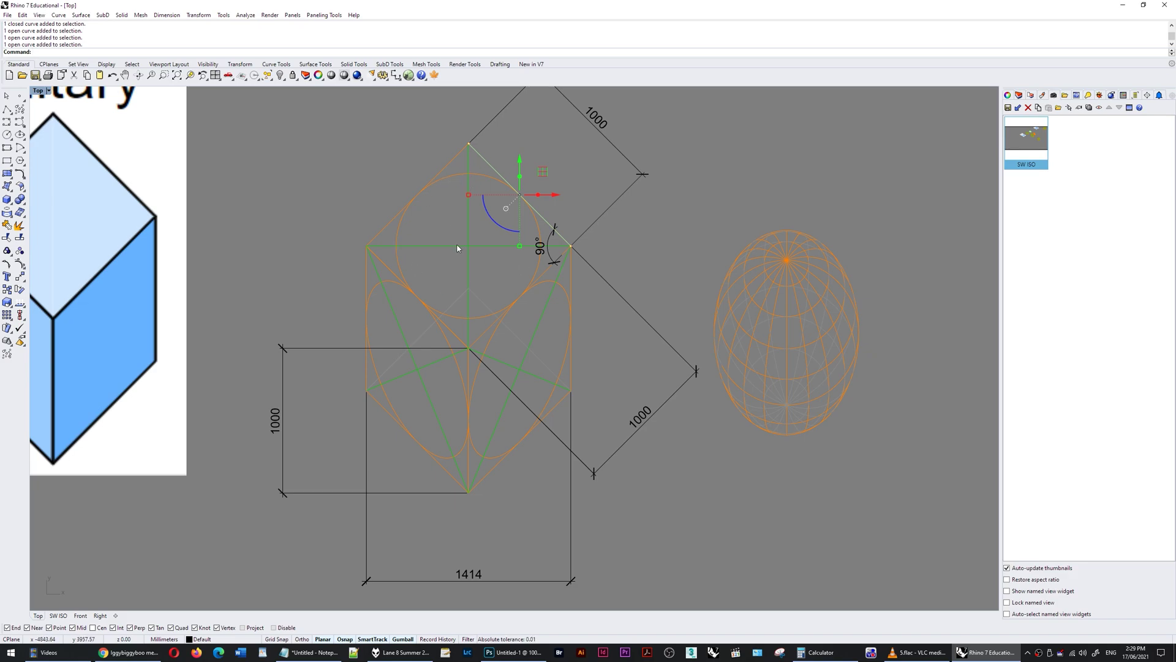
{"action": "left_click", "coordinate": [458, 174]}
{"action": "left_click", "coordinate": [448, 165]}
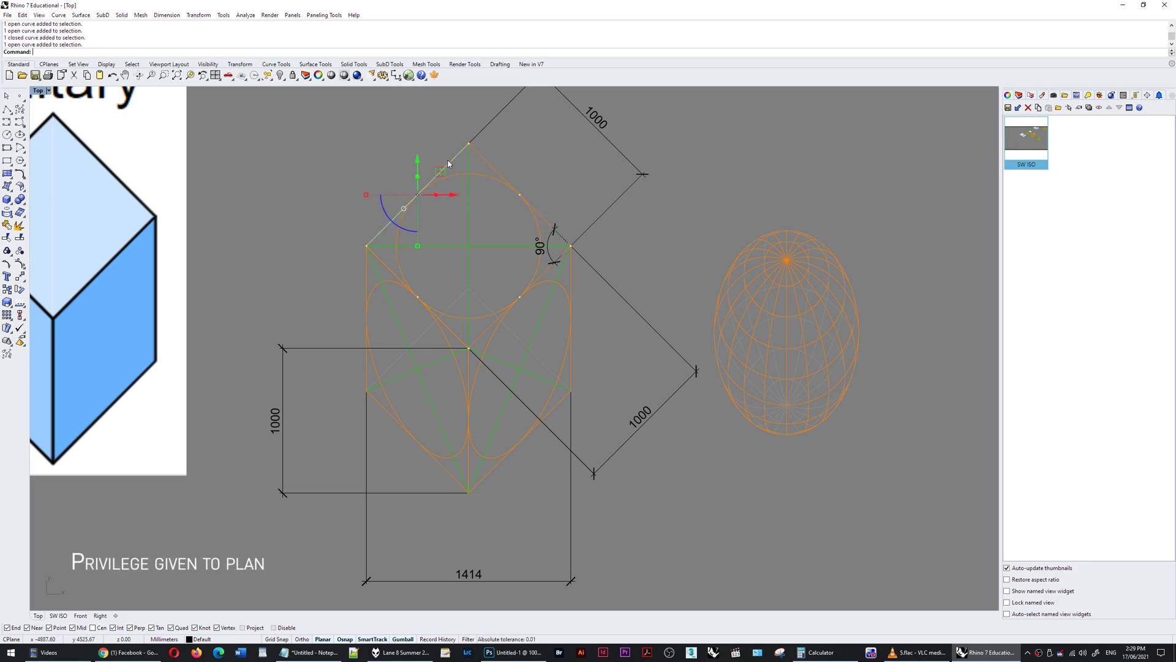
{"action": "left_click", "coordinate": [476, 153]}
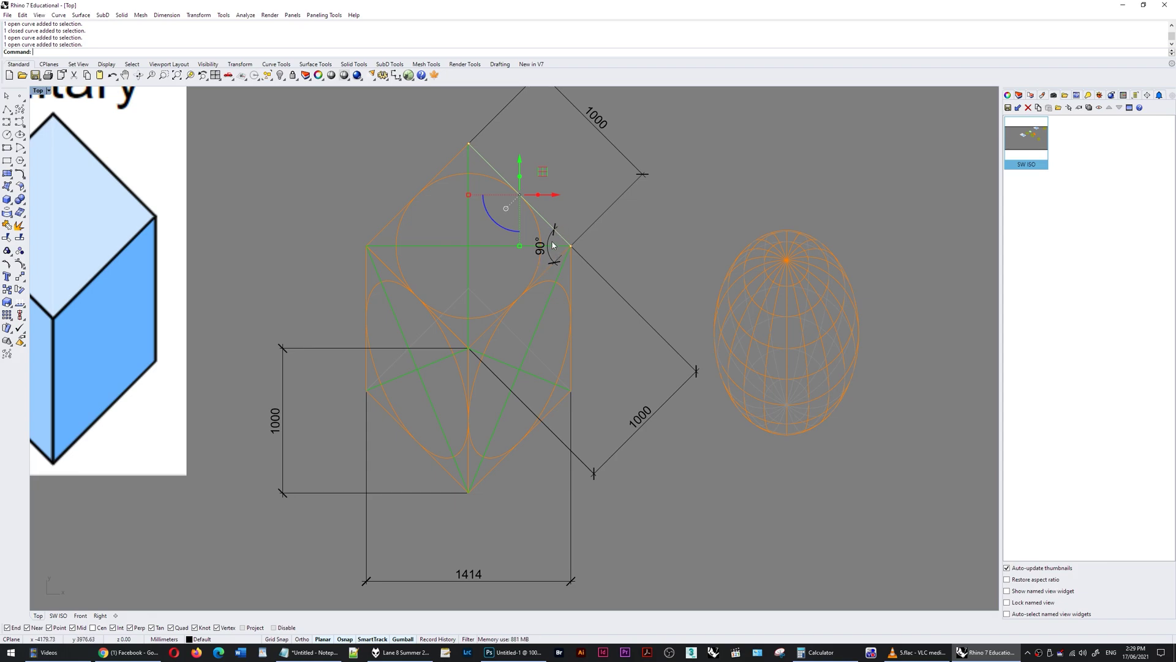
{"action": "left_click", "coordinate": [638, 263]}
{"action": "left_click", "coordinate": [429, 247]}
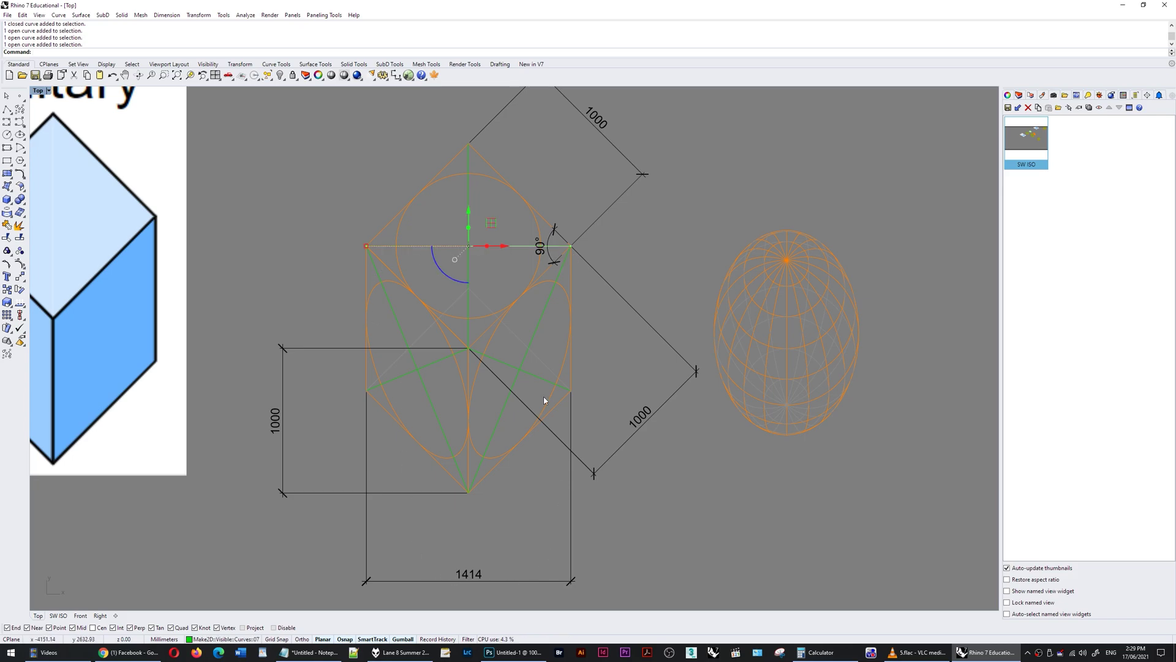
{"action": "left_click", "coordinate": [664, 267]}
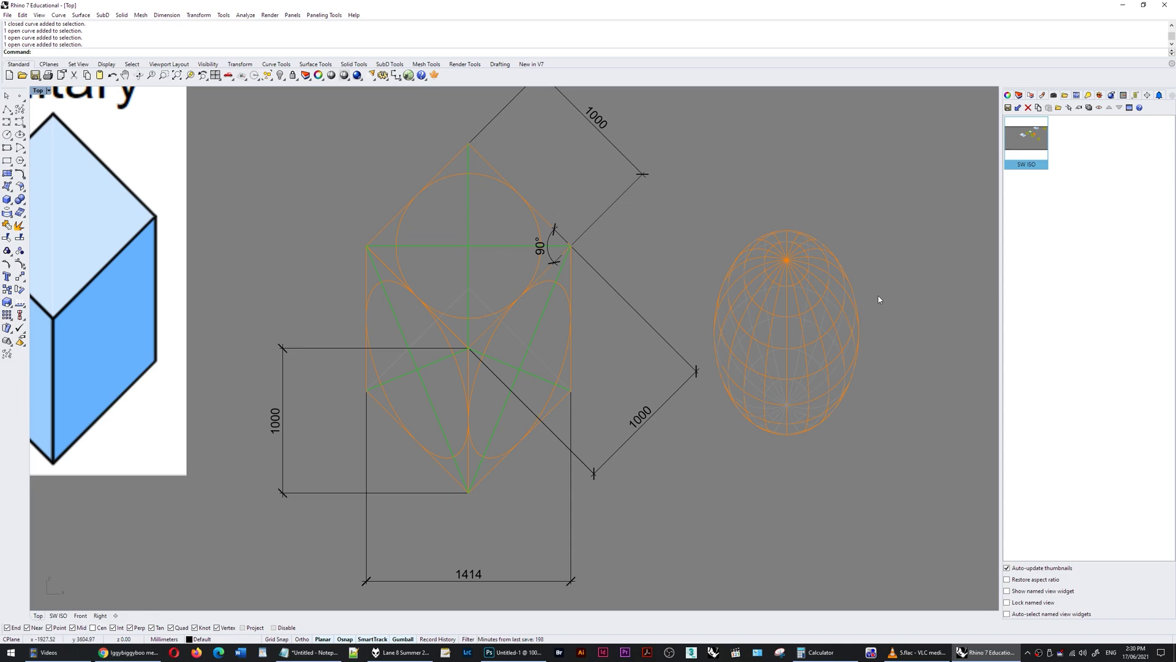
Drag the circle from the flattened sphere's top out to the right, then select it
{"action": "right_click_drag", "start_coordinate": [878, 299], "coordinate": [717, 296]}
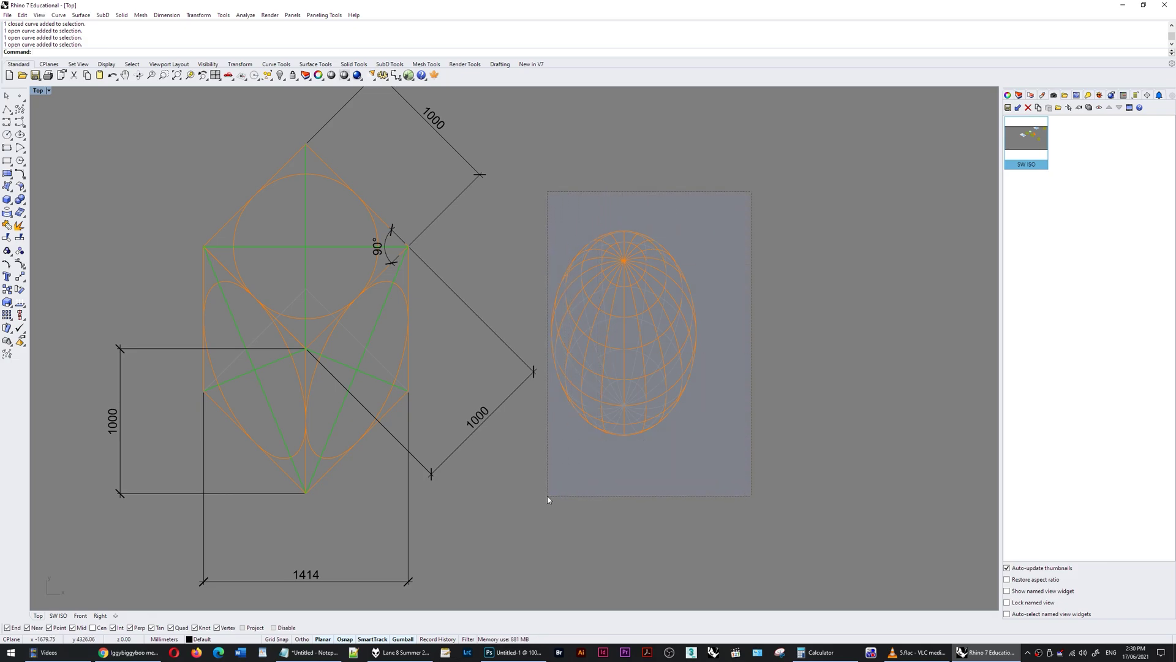
{"action": "left_click_drag", "start_coordinate": [547, 499], "coordinate": [680, 245]}
{"action": "scroll", "coordinate": [624, 293], "scroll_direction": "up", "scroll_amount": 3}
{"action": "left_click", "coordinate": [666, 309]}
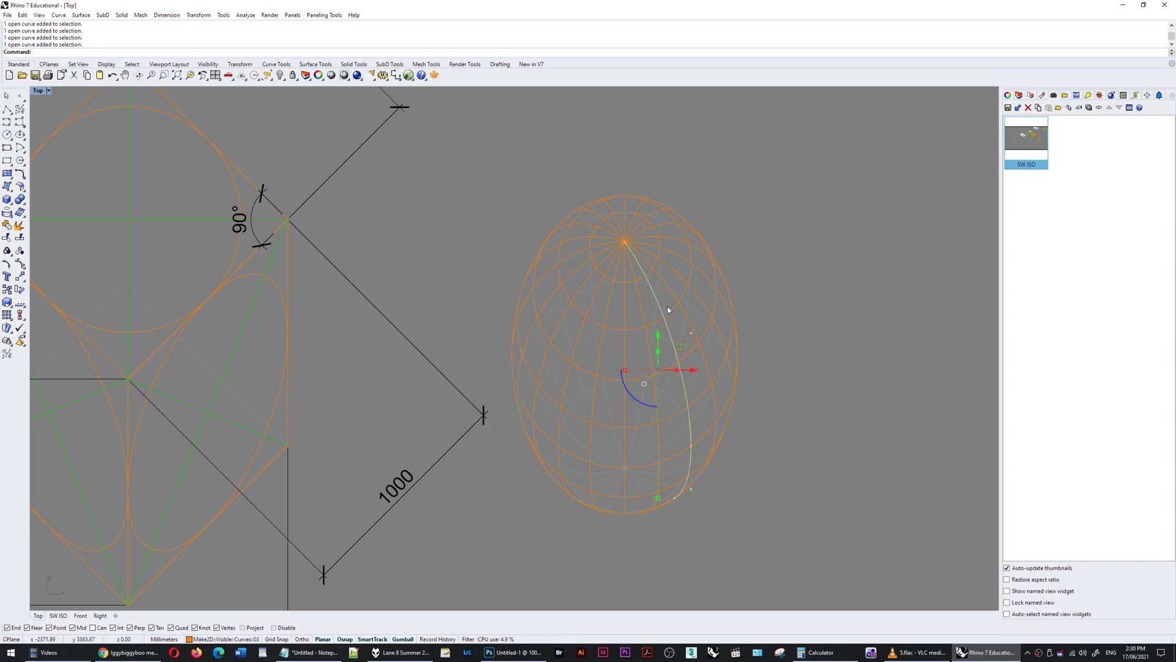
{"action": "left_click", "coordinate": [671, 310]}
{"action": "scroll", "coordinate": [589, 227], "scroll_direction": "down", "scroll_amount": 3}
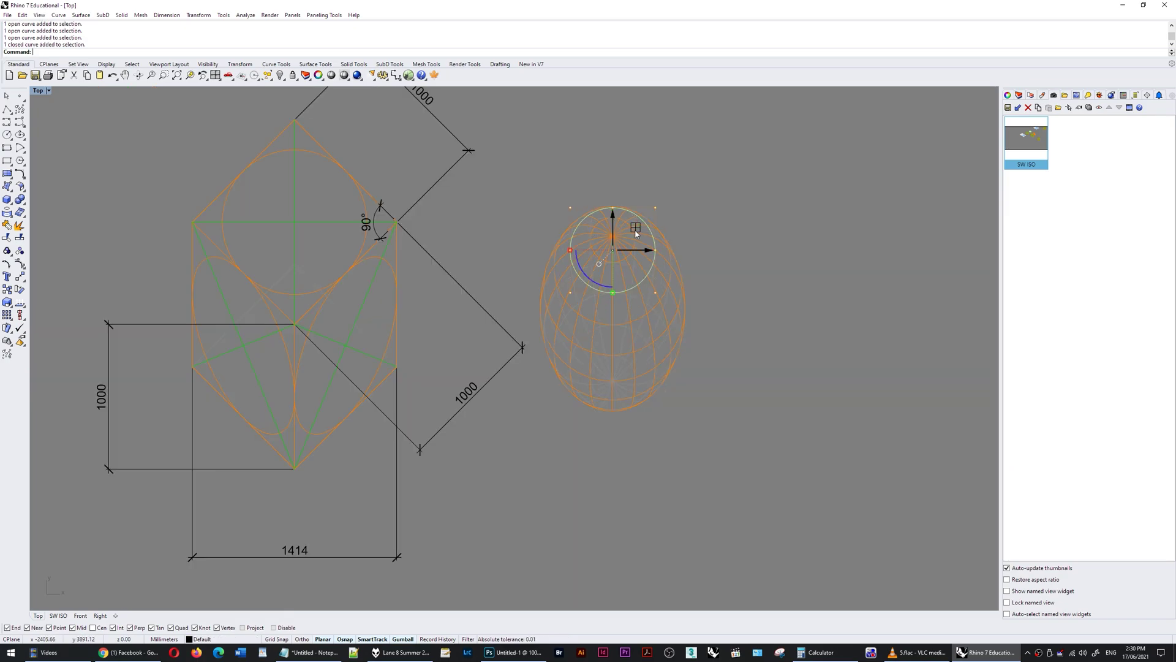
{"action": "left_click_drag", "start_coordinate": [636, 233], "coordinate": [813, 290]}
{"action": "left_click", "coordinate": [863, 217]}
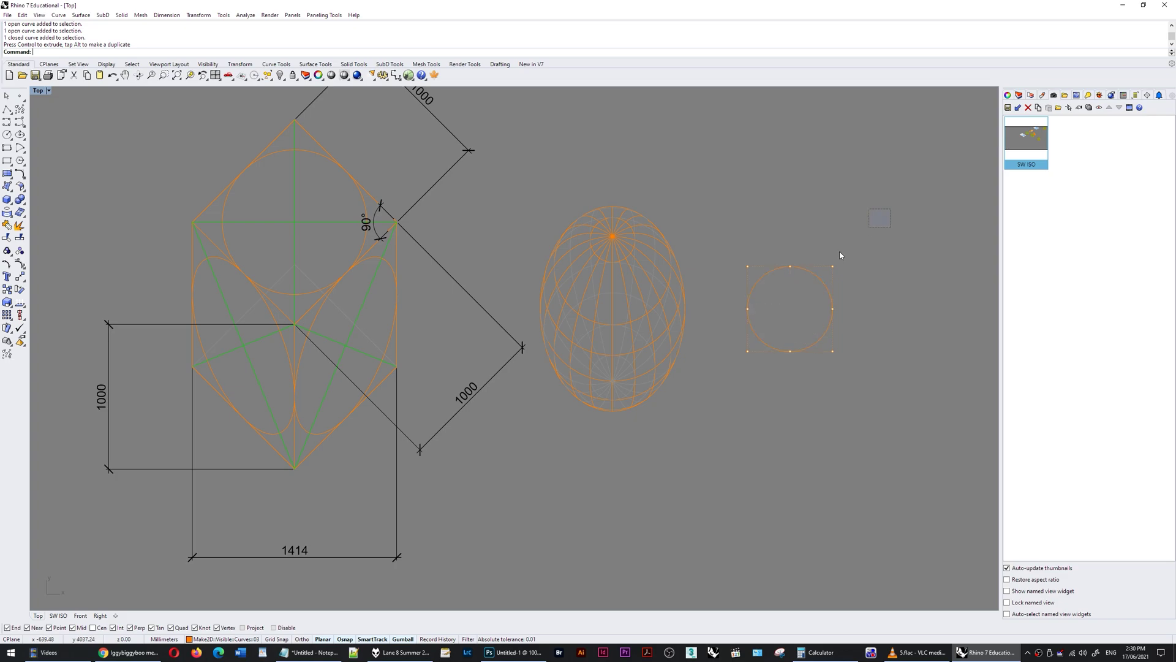
{"action": "left_click_drag", "start_coordinate": [885, 210], "coordinate": [721, 381]}
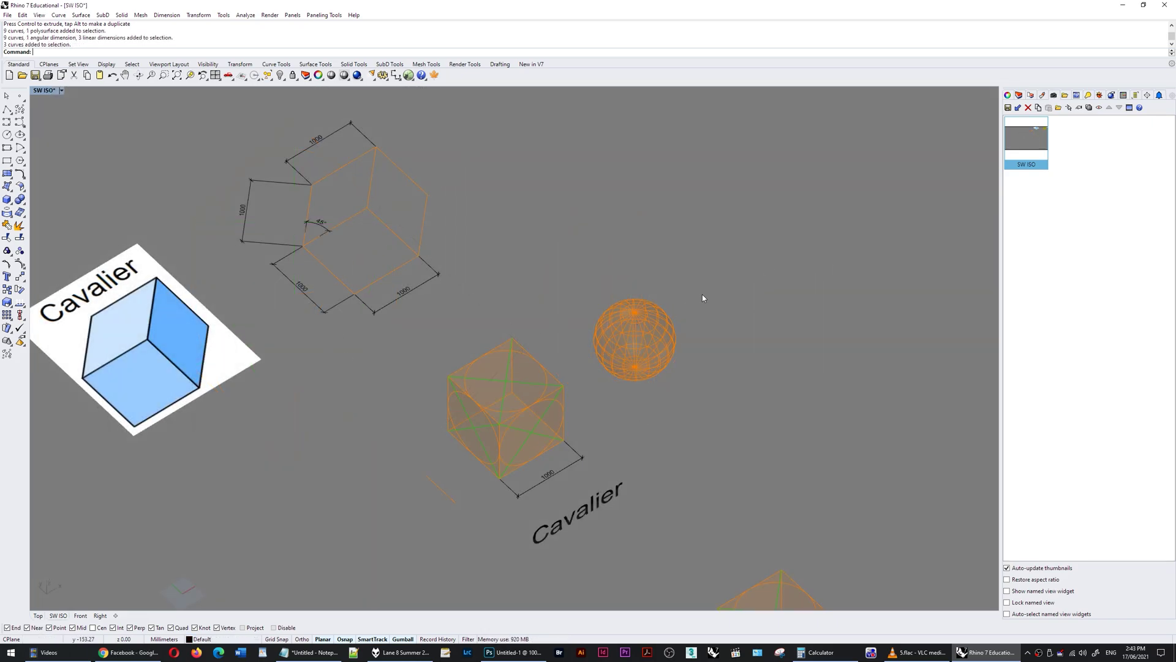
In the SW ISO view, select the cube's top, left vertical and lower-left top-face edges
{"action": "left_click_drag", "start_coordinate": [503, 384], "coordinate": [486, 388]}
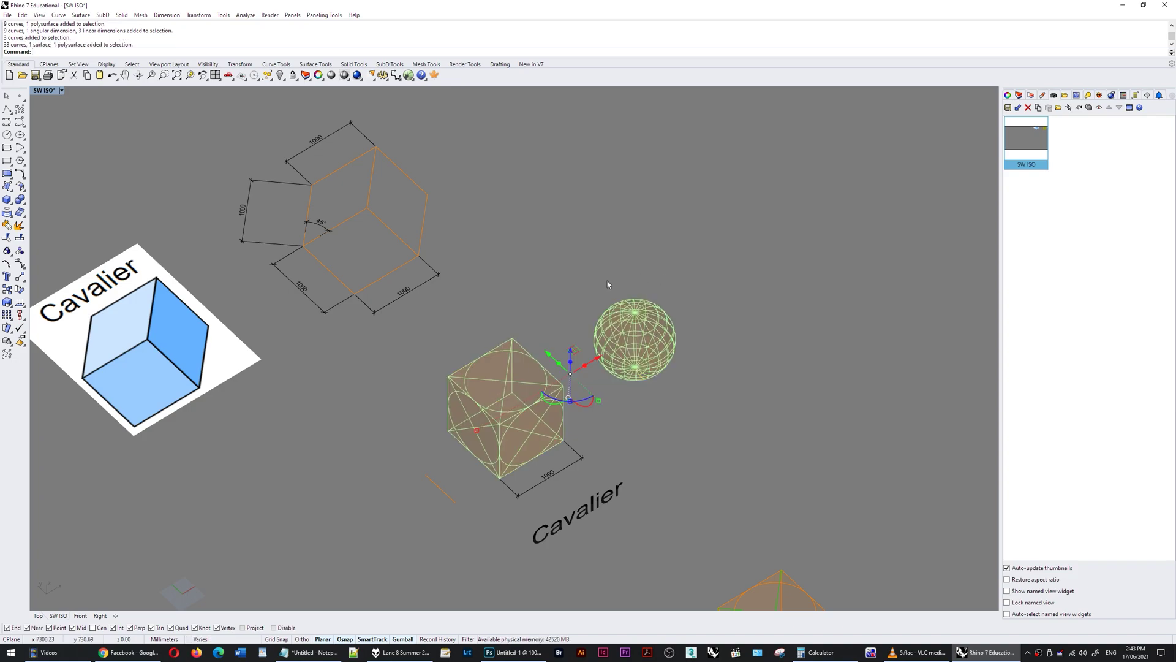
{"action": "left_click", "coordinate": [637, 259]}
{"action": "right_click_drag", "start_coordinate": [524, 310], "coordinate": [480, 312]}
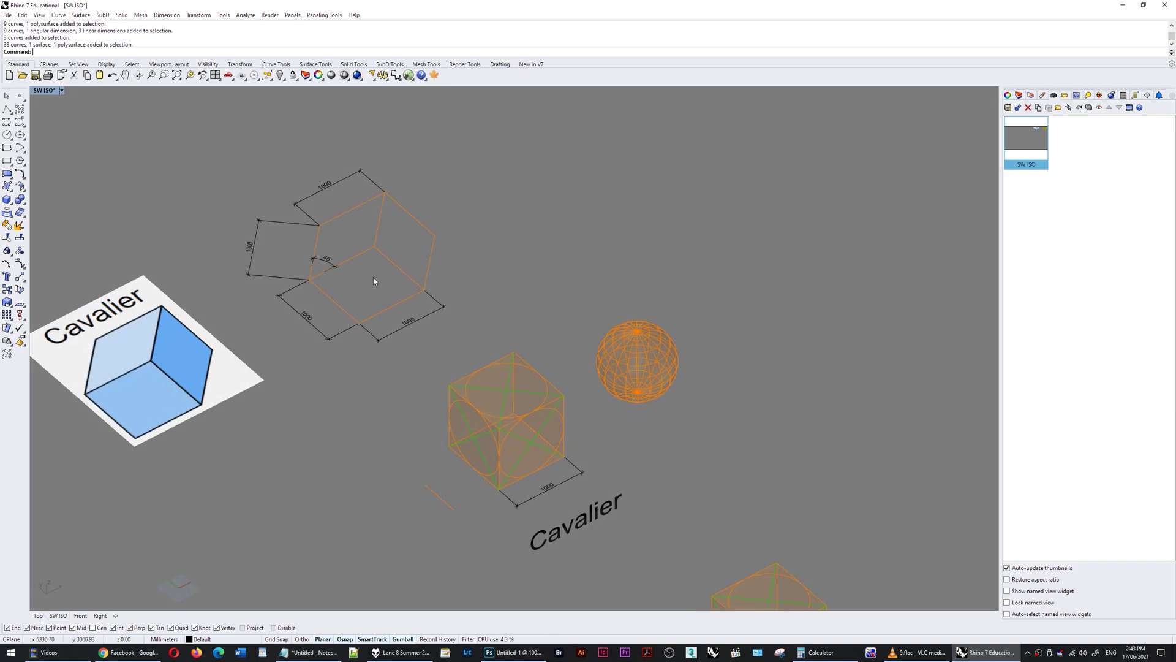
{"action": "scroll", "coordinate": [375, 280], "scroll_direction": "up", "scroll_amount": 3}
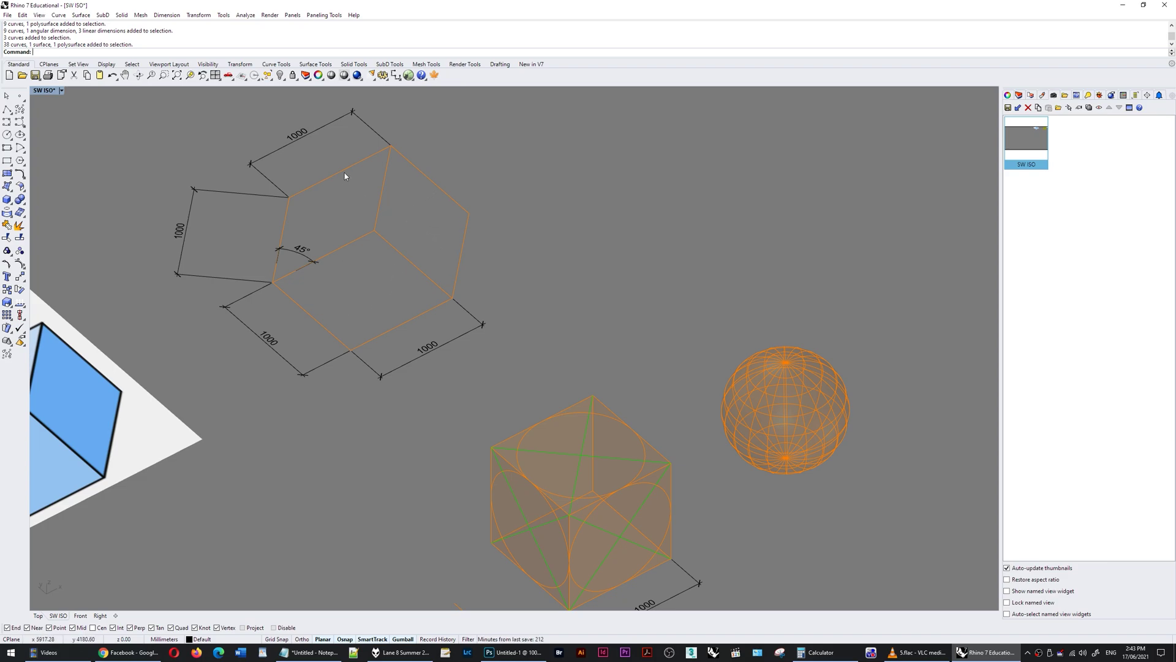
{"action": "left_click", "coordinate": [305, 193]}
{"action": "left_click", "coordinate": [289, 217], "text": "shift"}
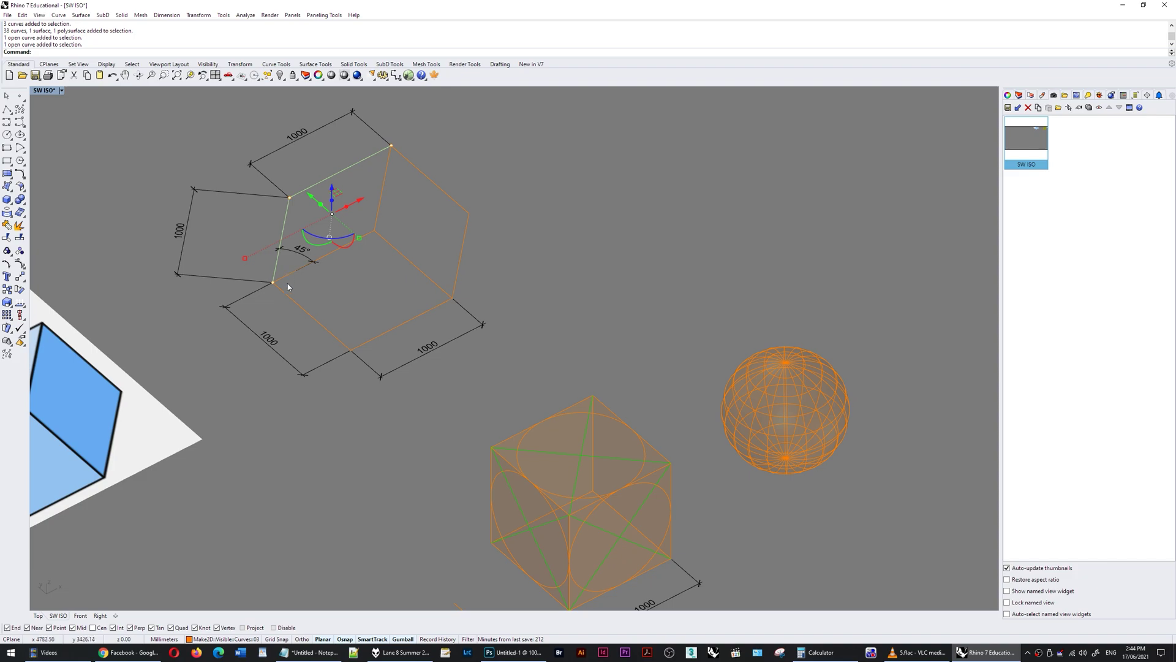
{"action": "left_click", "coordinate": [292, 303], "text": "shift"}
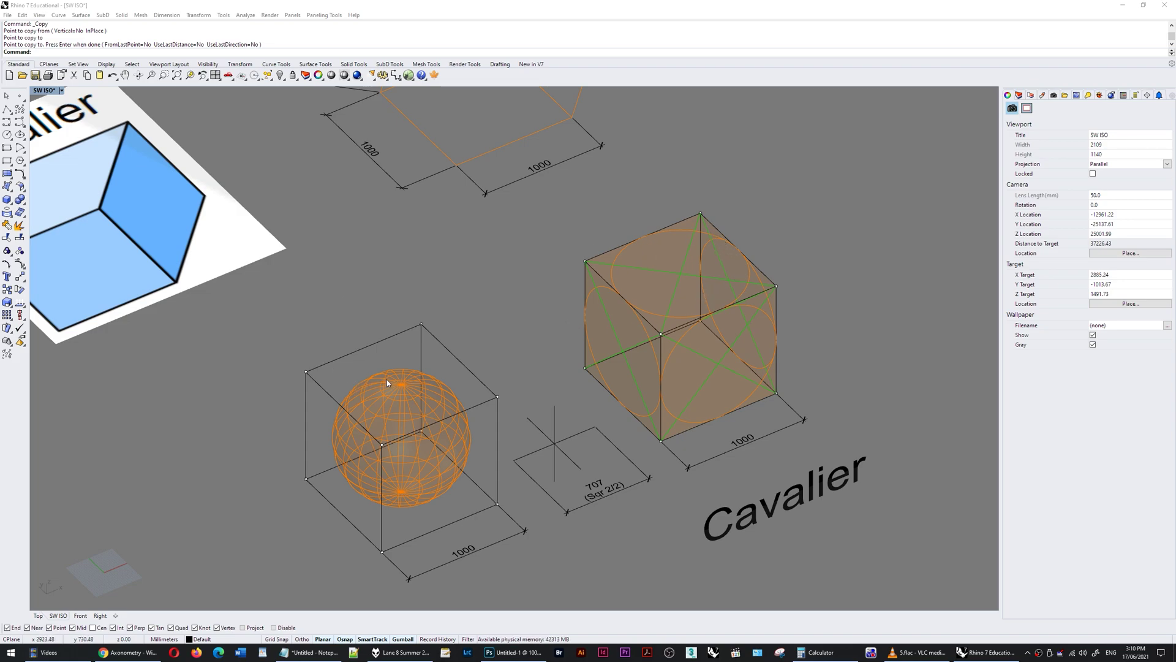
Scale1D the back cage points by 0.707, from the cube corner to the 707 line end
{"action": "right_click_drag", "start_coordinate": [427, 397], "coordinate": [385, 366]}
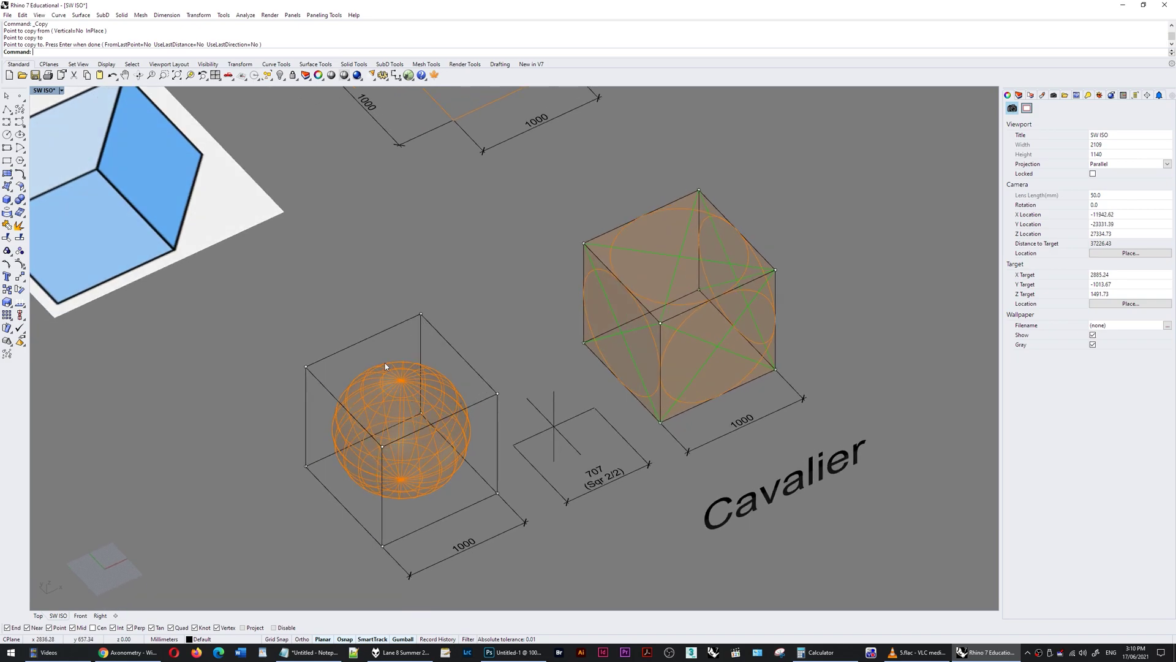
{"action": "mouse_move", "coordinate": [461, 354]}
{"action": "right_mouse_down"}
{"action": "mouse_move", "coordinate": [483, 336]}
{"action": "mouse_move", "coordinate": [394, 363]}
{"action": "mouse_move", "coordinate": [462, 333]}
{"action": "right_mouse_up"}
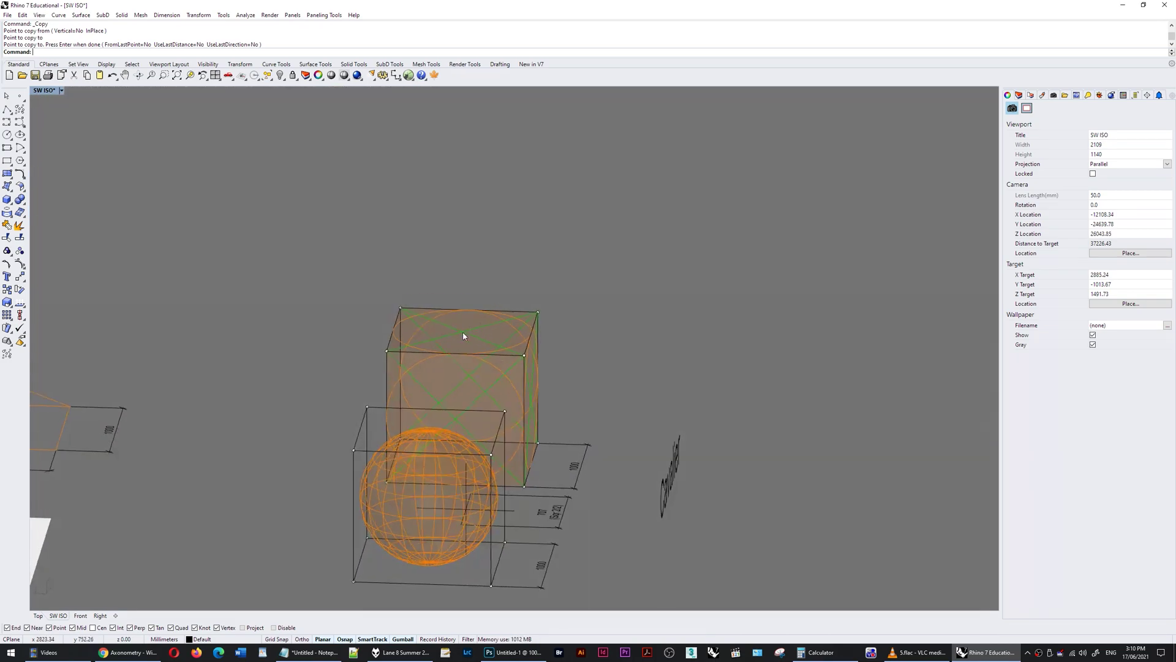
{"action": "left_click_drag", "start_coordinate": [385, 525], "coordinate": [416, 592]}
{"action": "right_click_drag", "start_coordinate": [416, 593], "coordinate": [529, 484]}
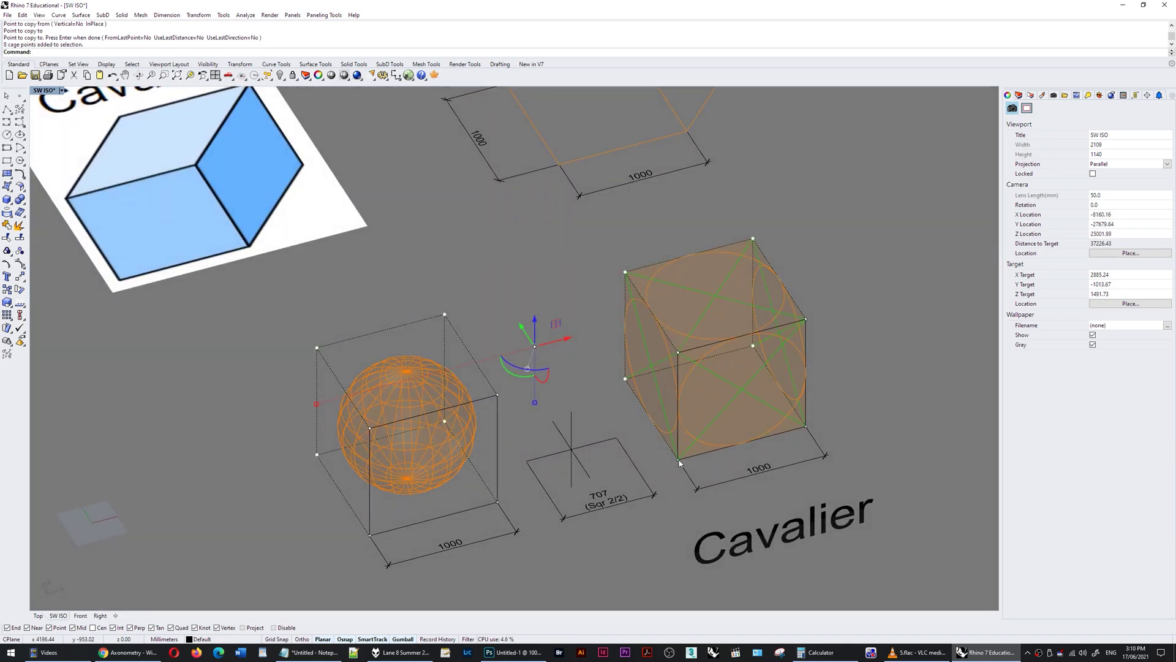
{"action": "key", "text": "ctrl+shift+s"}
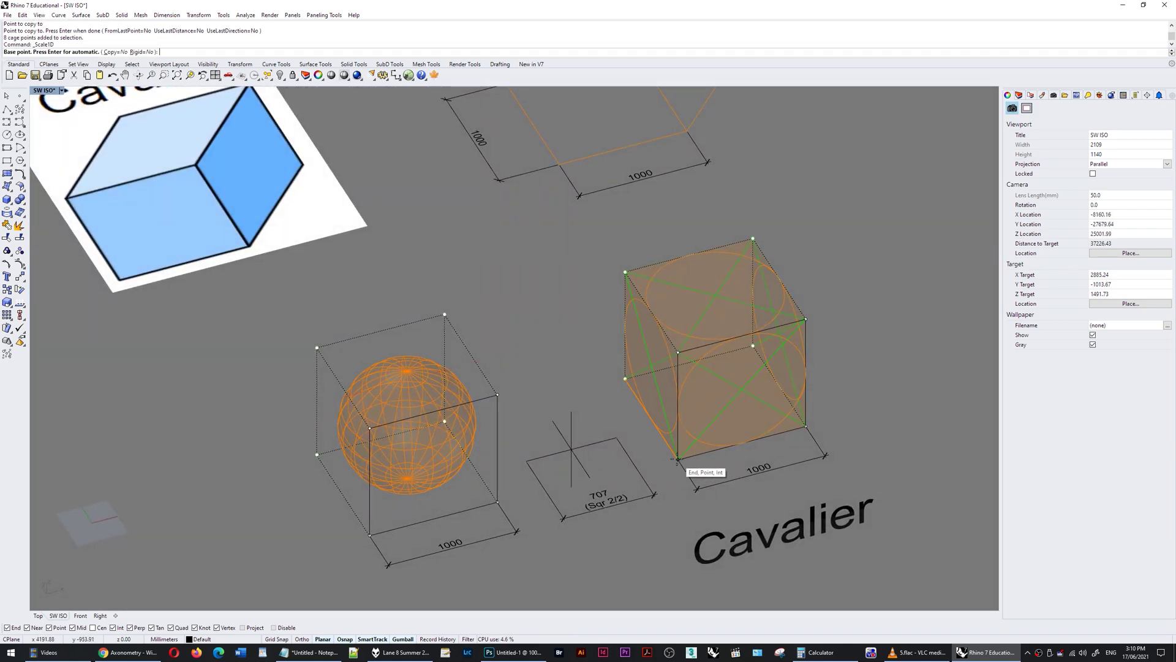
{"action": "left_click", "coordinate": [678, 458]}
{"action": "left_click", "coordinate": [620, 377]}
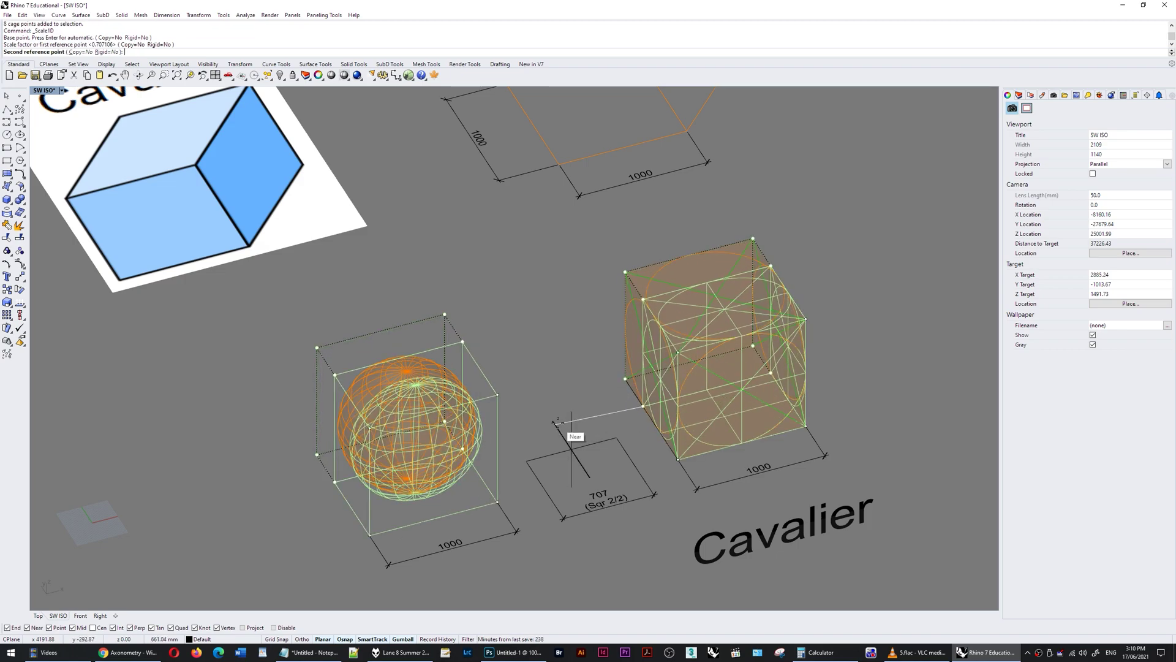
{"action": "left_click", "coordinate": [554, 419]}
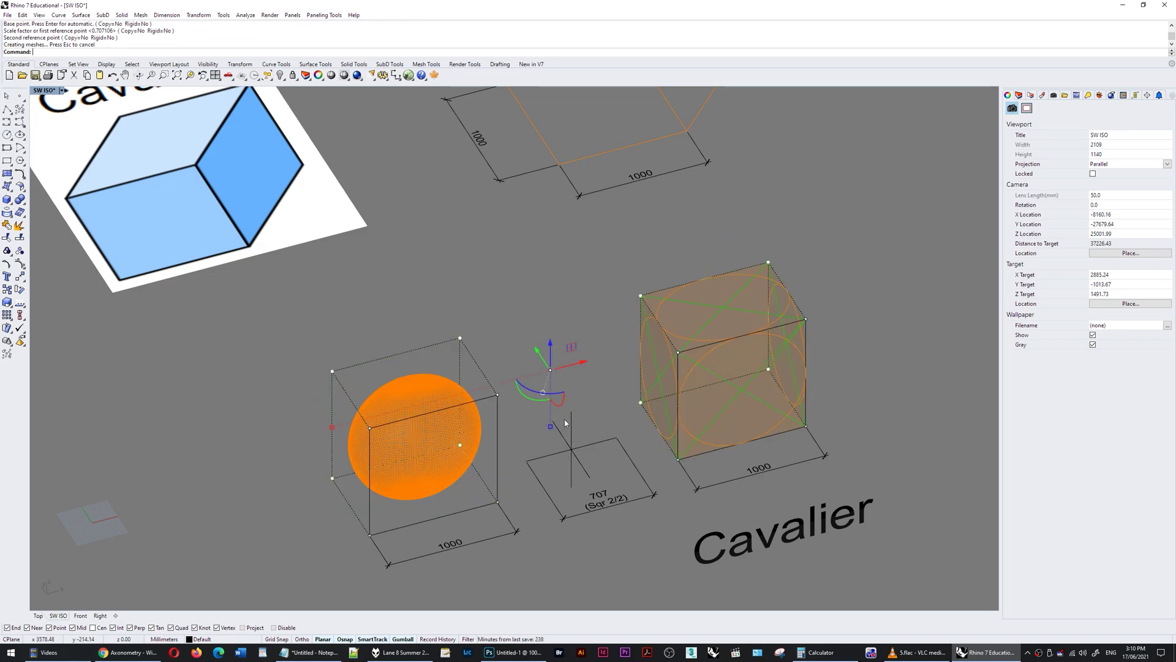
Move the back cage points up 707 to shear the cube and sphere into cavalier form
{"action": "type", "text": "v"}
{"action": "key", "text": "Return"}
{"action": "left_click", "coordinate": [526, 460]}
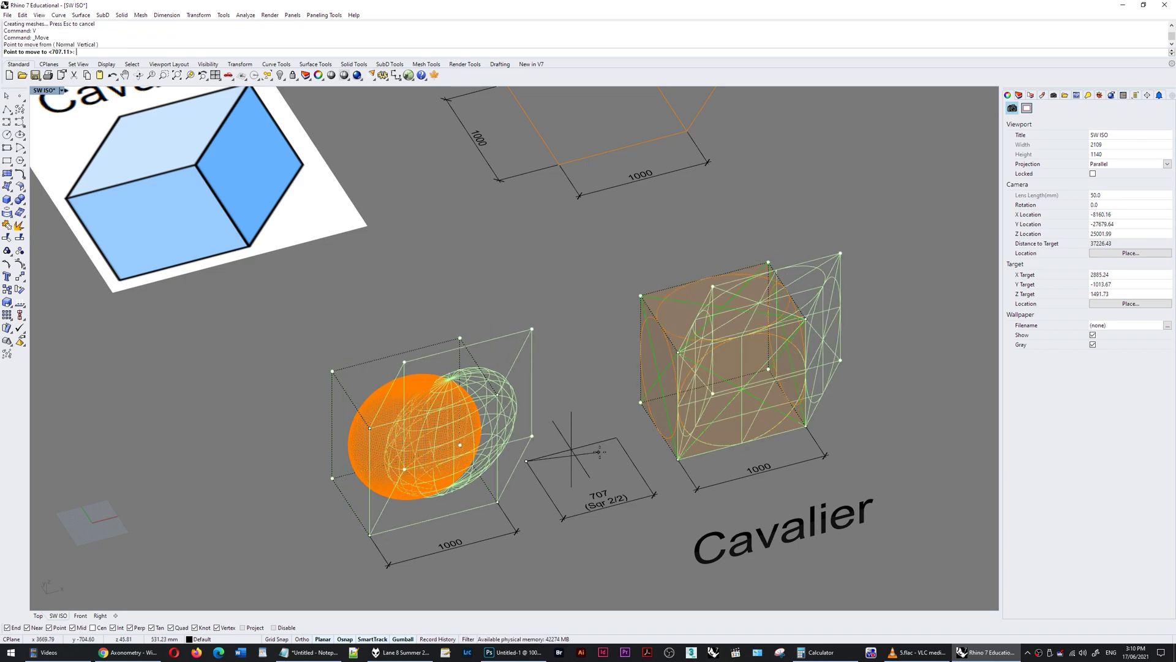
{"action": "left_click", "coordinate": [611, 441]}
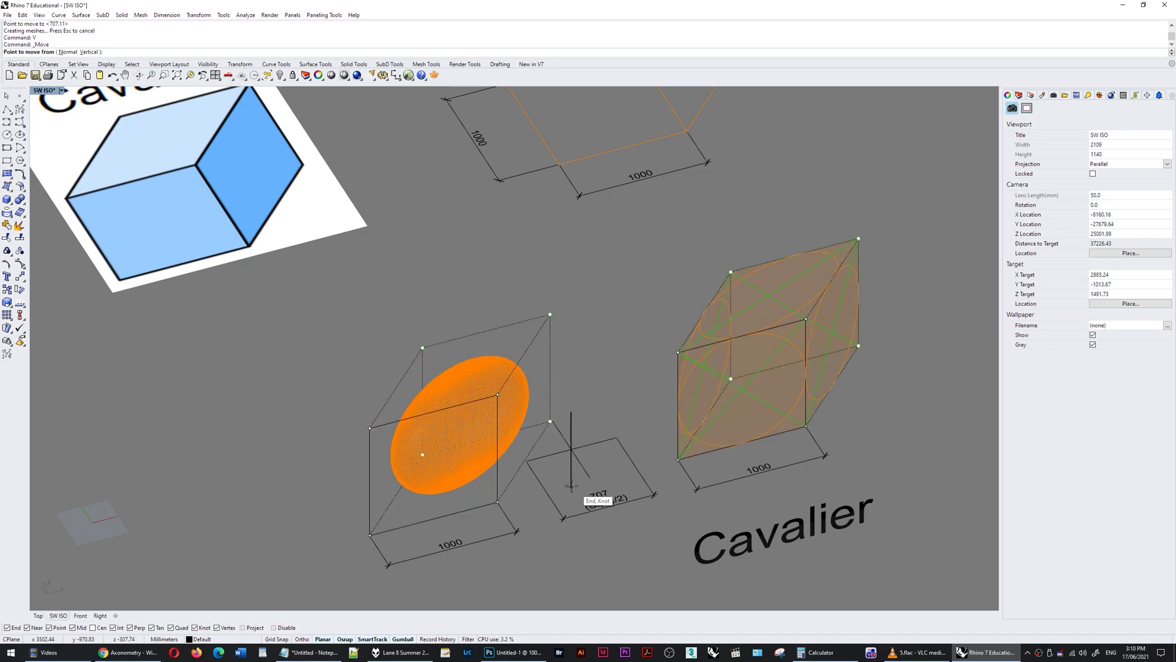
{"action": "left_click_drag", "start_coordinate": [588, 495], "coordinate": [564, 456]}
{"action": "right_click_drag", "start_coordinate": [563, 457], "coordinate": [570, 429]}
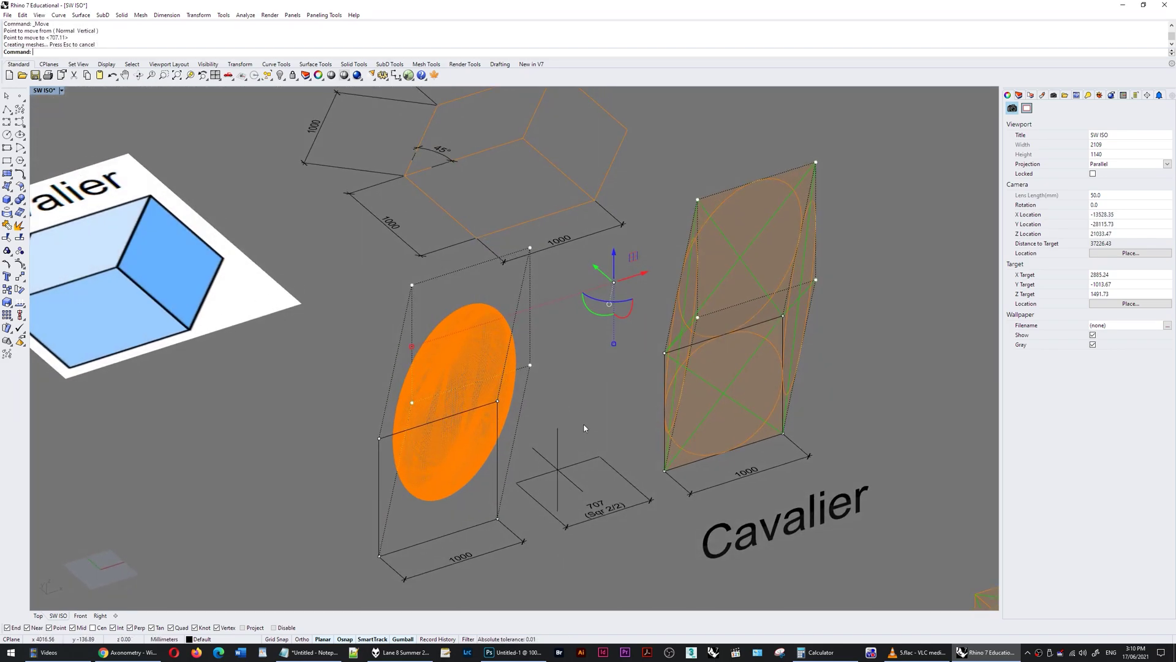
Delete both cage controls and isolate the sheared cube and ellipsoid
{"action": "left_click", "coordinate": [455, 401]}
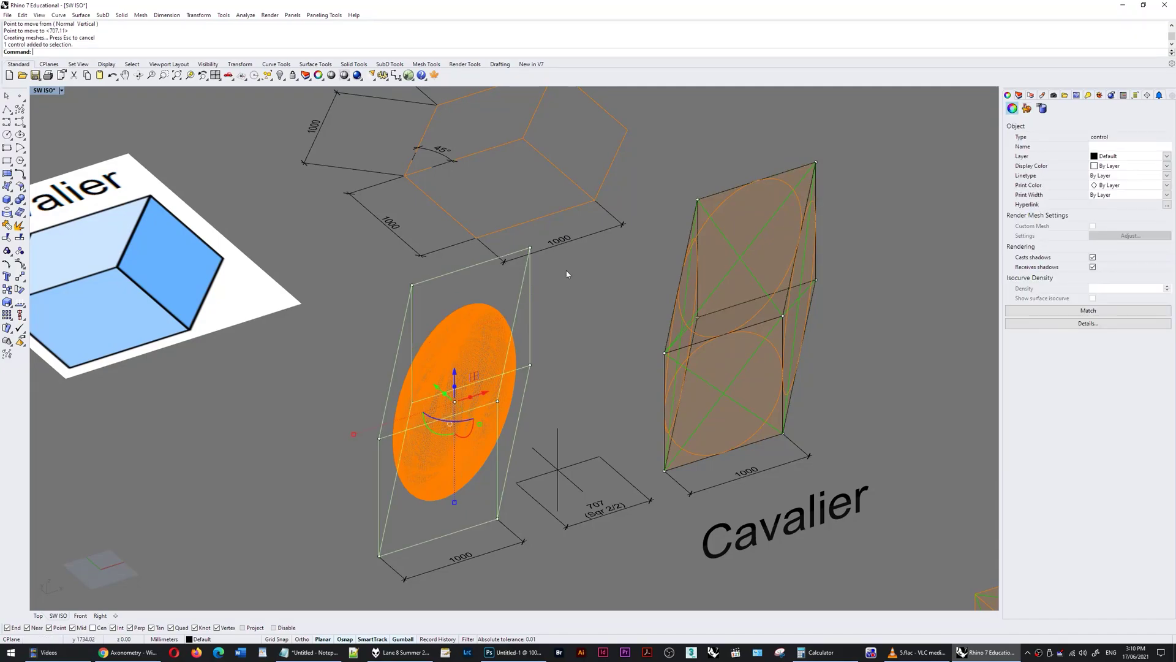
{"action": "left_click", "coordinate": [724, 195], "text": "shift"}
{"action": "key", "text": "Delete"}
{"action": "left_click", "coordinate": [729, 190]}
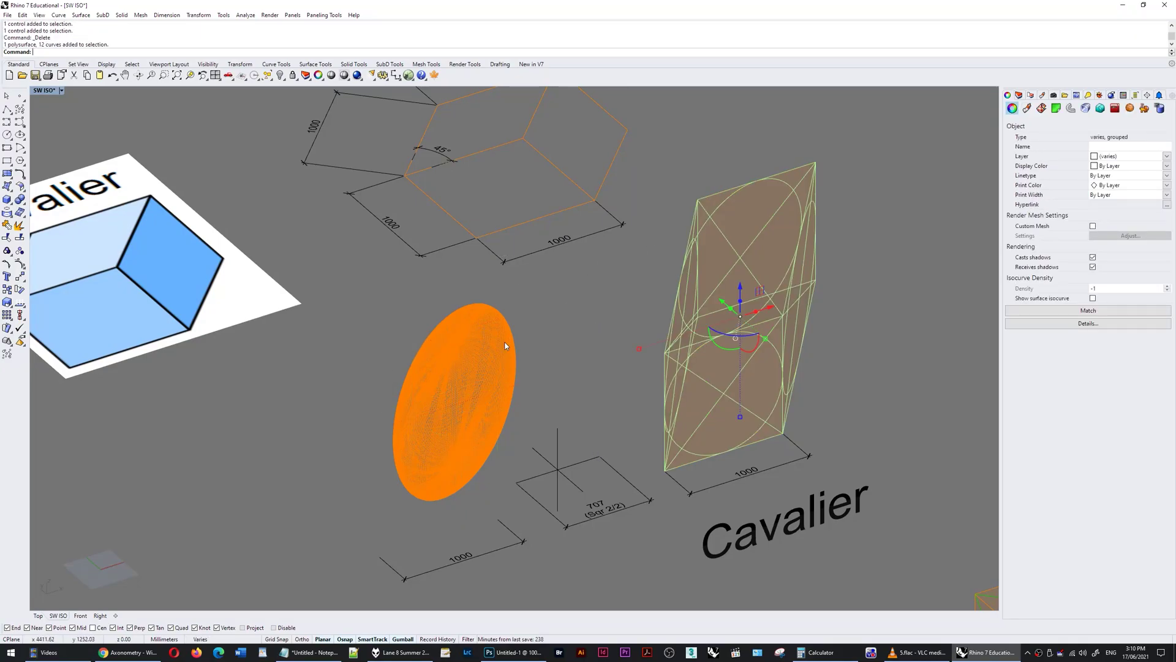
{"action": "left_click", "coordinate": [477, 361], "text": "shift"}
{"action": "type", "text": "IU"}
{"action": "key", "text": "Return"}
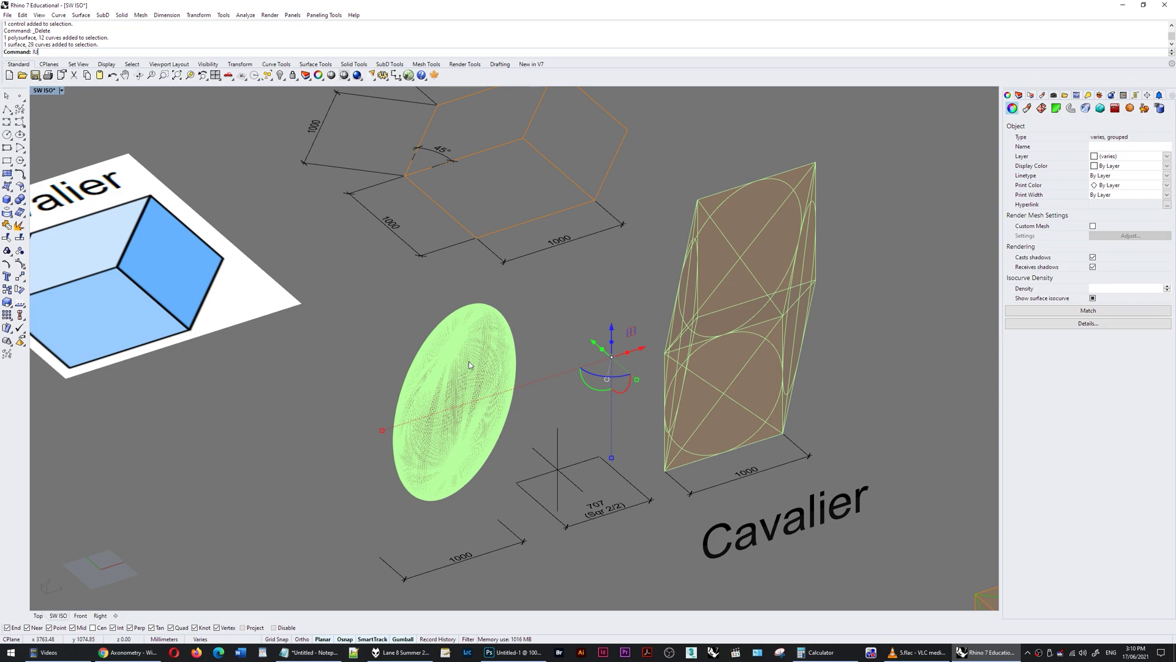
Make a Make2D drawing of both shapes from the Front view
{"action": "left_click", "coordinate": [80, 616]}
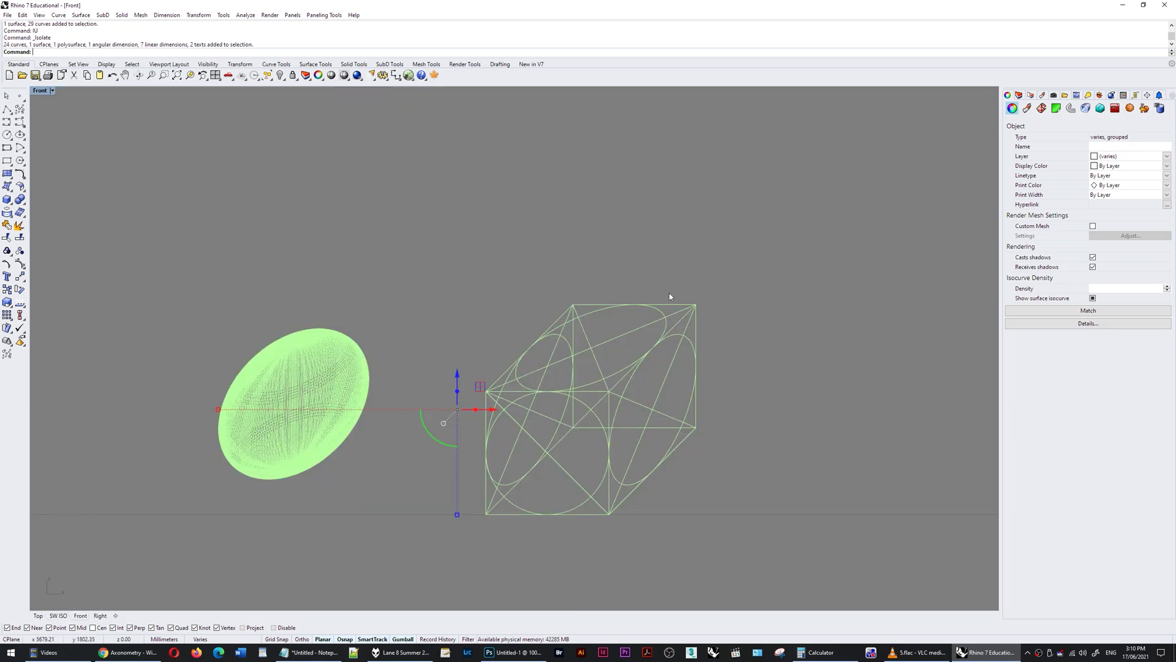
{"action": "type", "text": "M2"}
{"action": "key", "text": "Return"}
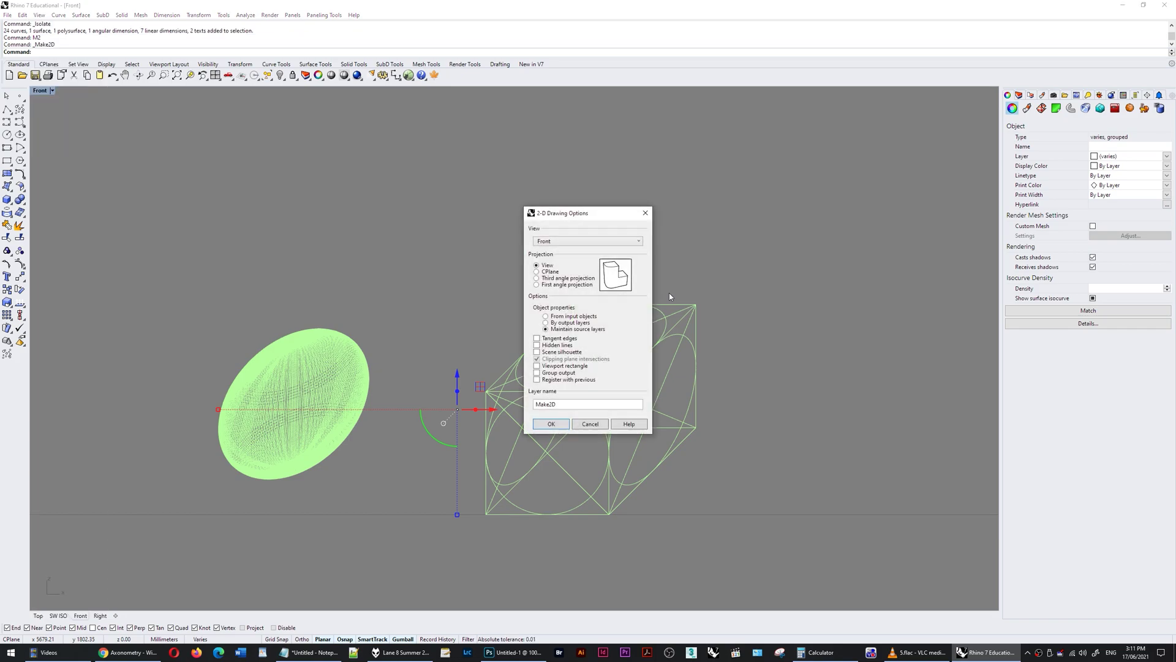
{"action": "left_click", "coordinate": [546, 423]}
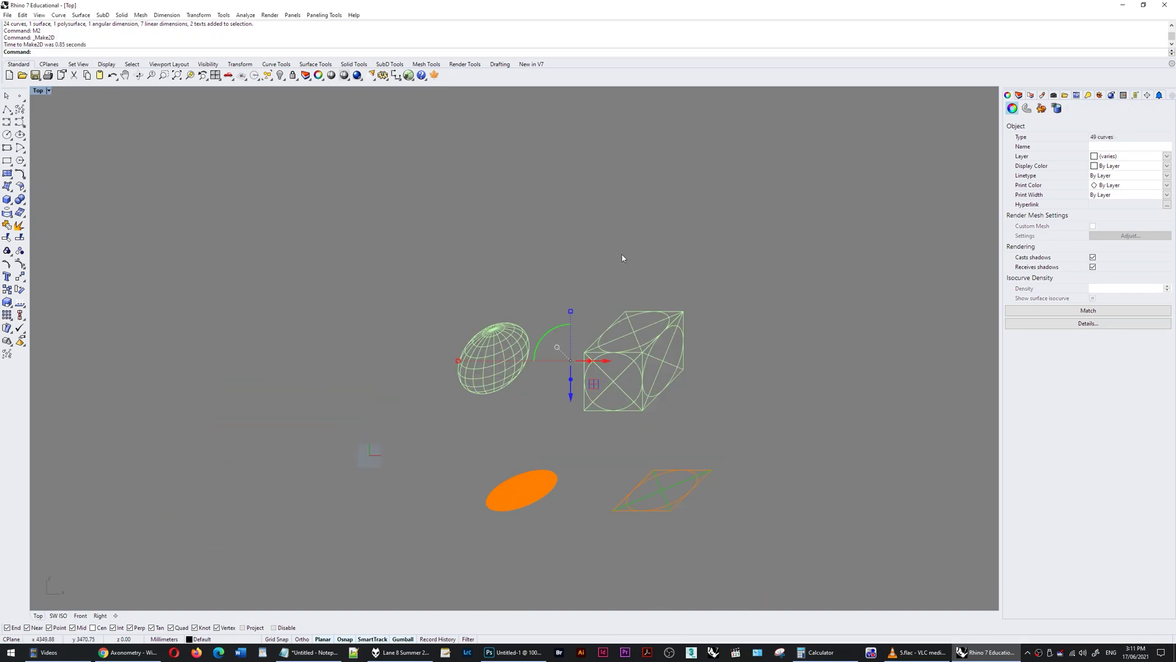
{"action": "scroll", "coordinate": [622, 258], "scroll_direction": "down", "scroll_amount": 2}
Unisolate everything and move the copied cube curves onto the cavalier cube's corner
{"action": "type", "text": "UI"}
{"action": "key", "text": "Return"}
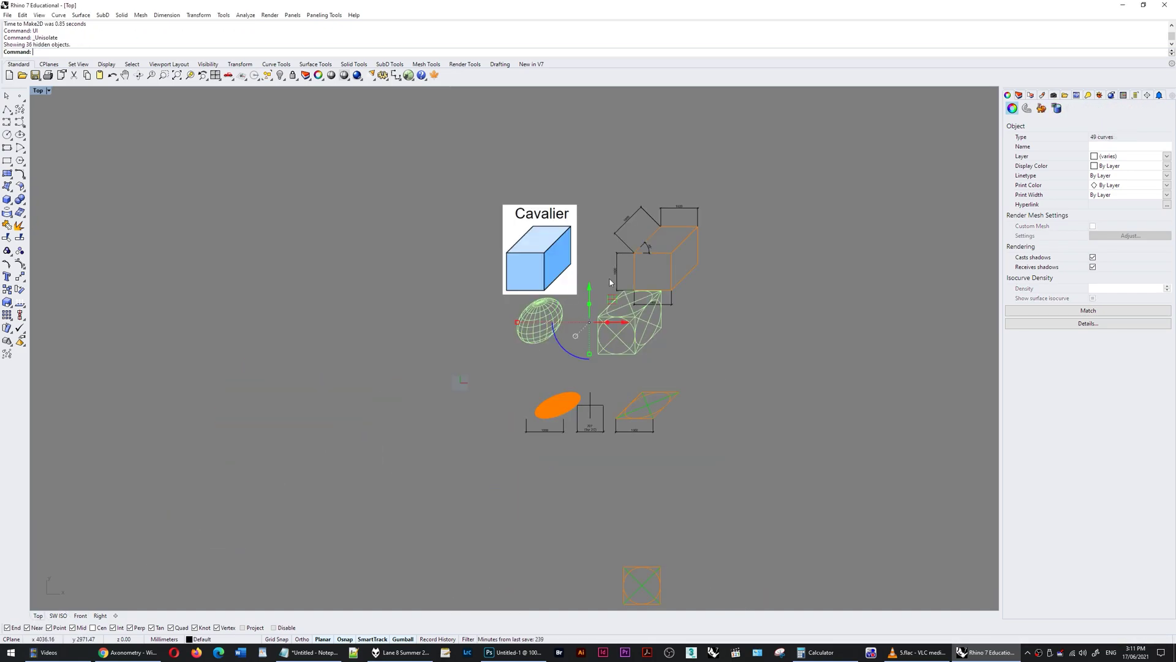
{"action": "left_click_drag", "start_coordinate": [611, 304], "coordinate": [891, 324]}
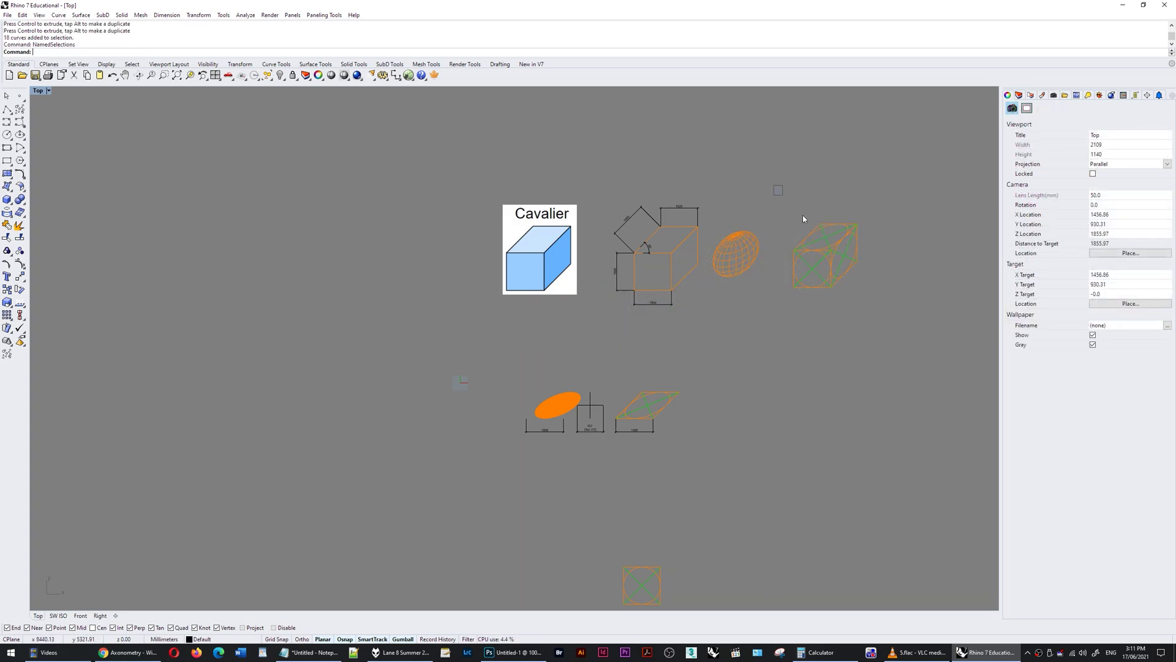
{"action": "type", "text": "V"}
{"action": "key", "text": "Return"}
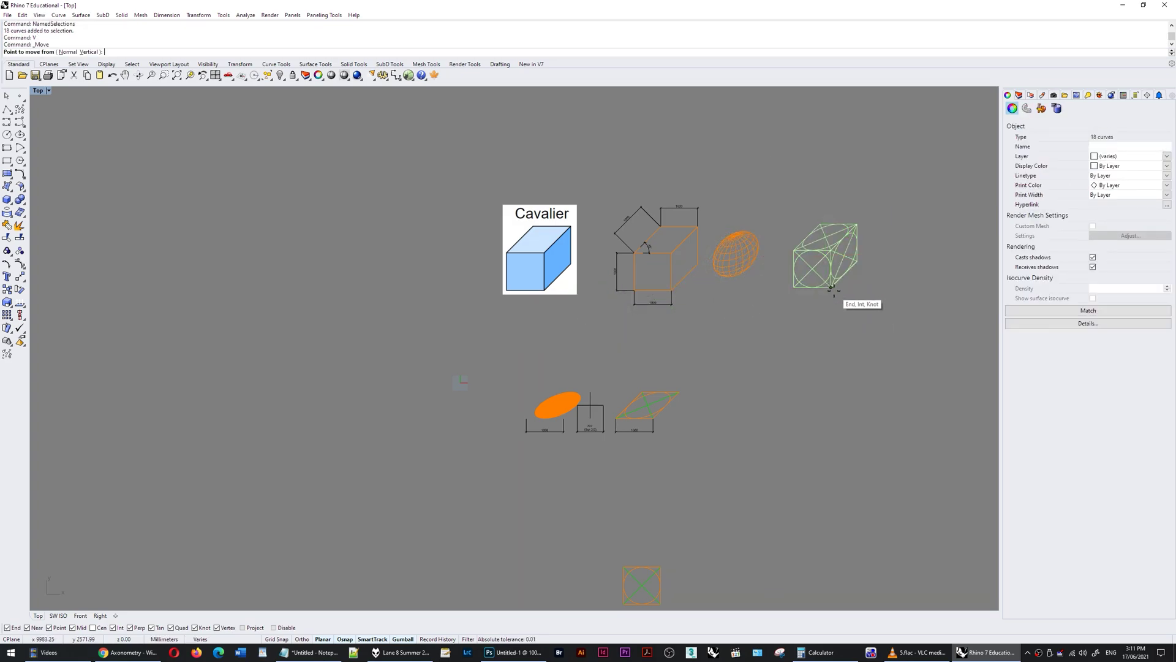
{"action": "left_click", "coordinate": [830, 287]}
{"action": "left_click", "coordinate": [672, 290]}
{"action": "scroll", "coordinate": [675, 199], "scroll_direction": "up", "scroll_amount": 5}
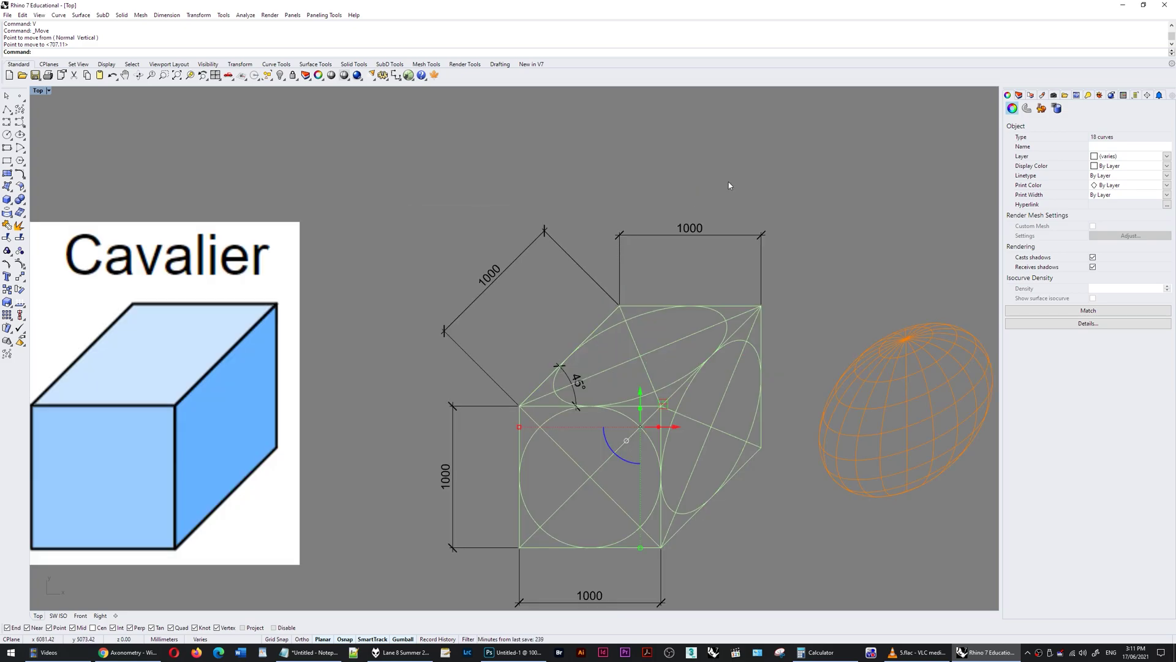
{"action": "key", "text": "Escape"}
Inspect the aligned drawing, trying picks among the overlapping cube and ellipse curves
{"action": "scroll", "coordinate": [628, 215], "scroll_direction": "down", "scroll_amount": 3}
{"action": "scroll", "coordinate": [637, 304], "scroll_direction": "up", "scroll_amount": 3}
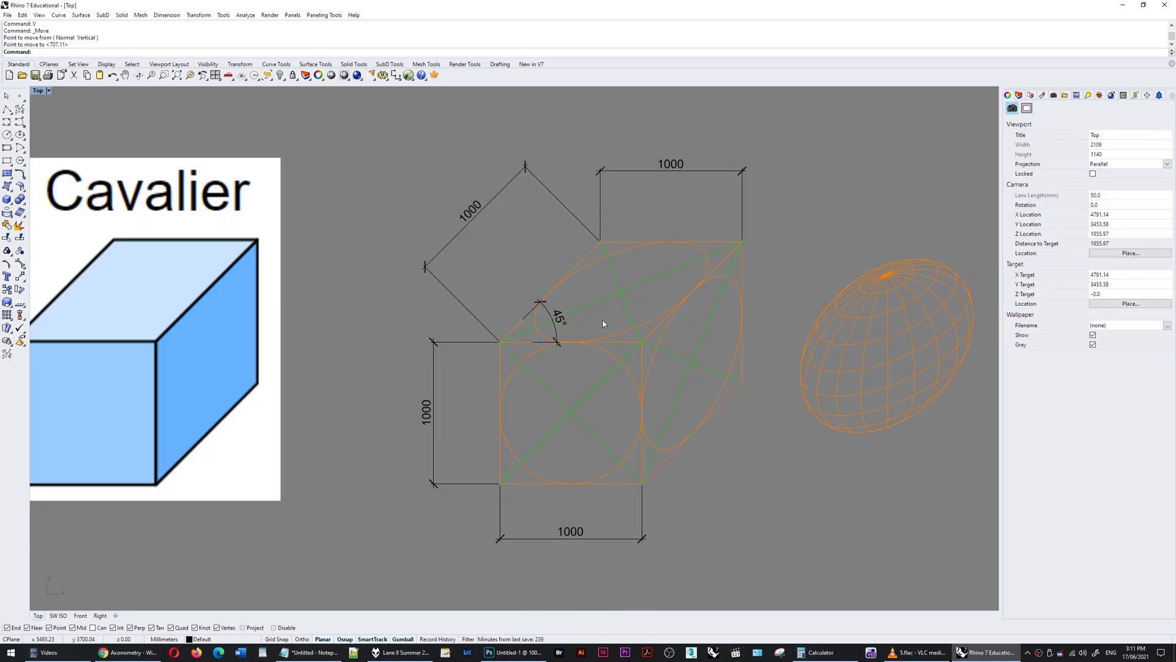
{"action": "right_click_drag", "start_coordinate": [648, 235], "coordinate": [577, 250]}
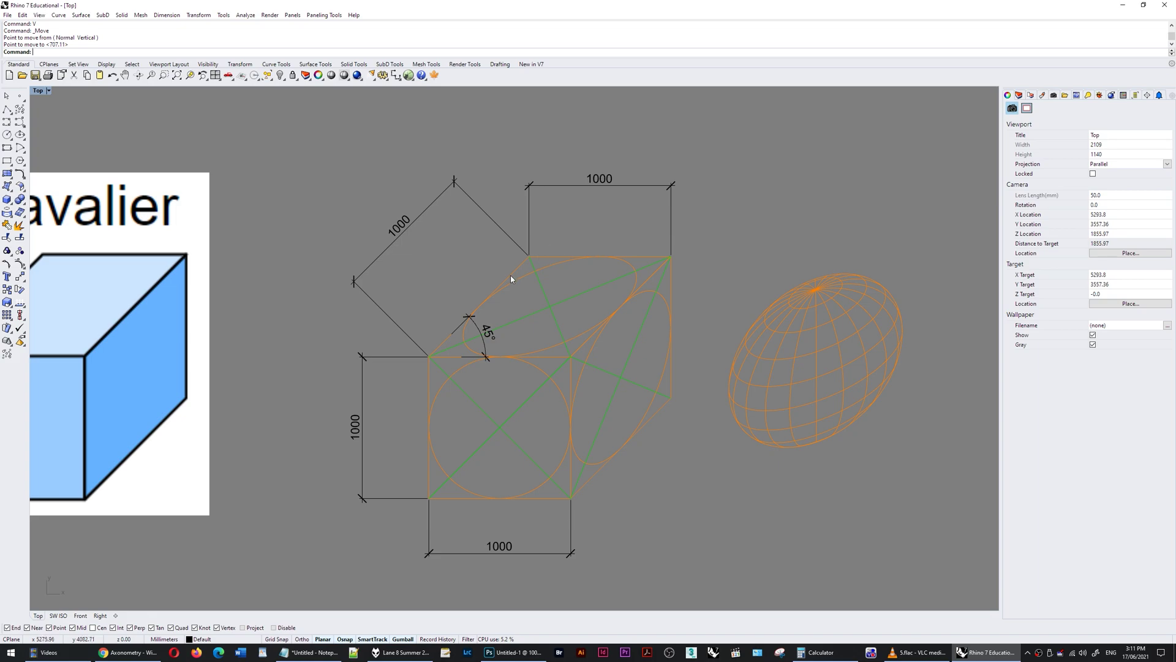
{"action": "left_click", "coordinate": [524, 261]}
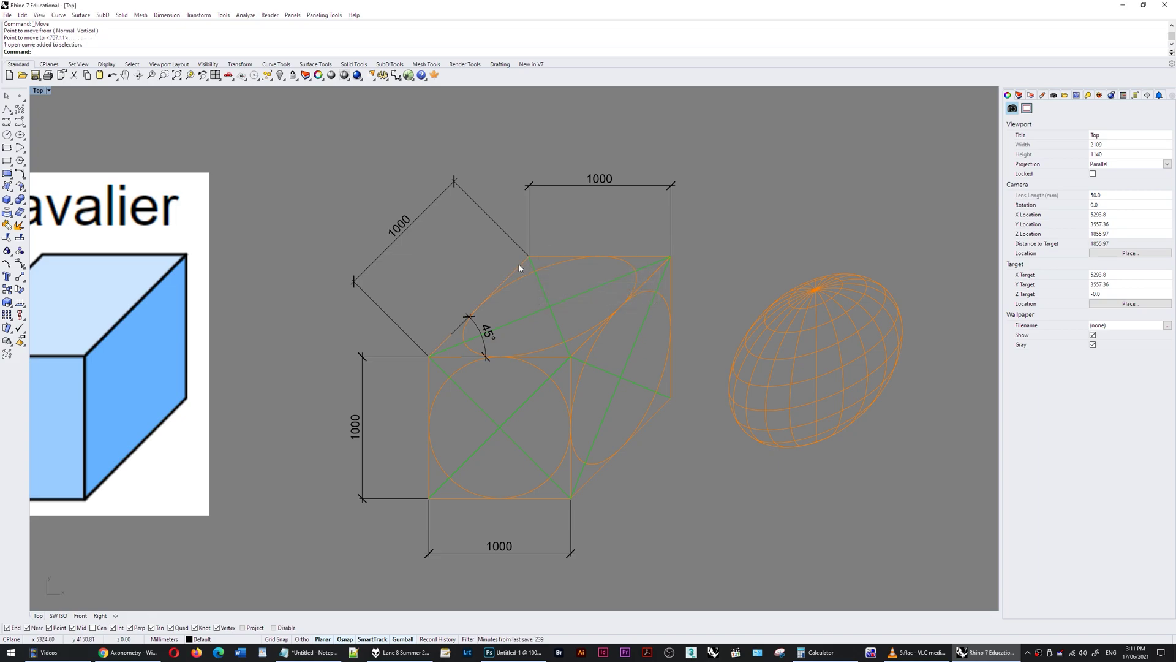
{"action": "left_click", "coordinate": [520, 268]}
{"action": "left_click", "coordinate": [588, 288]}
{"action": "left_click", "coordinate": [577, 230]}
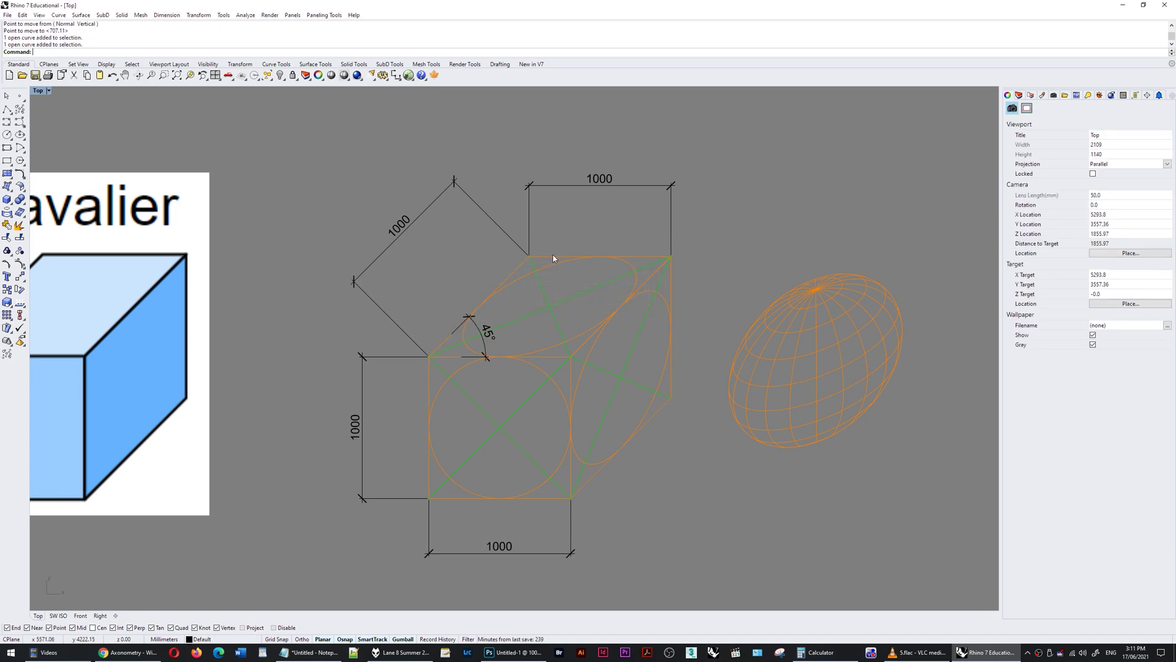
{"action": "left_click", "coordinate": [552, 256]}
{"action": "left_click", "coordinate": [587, 229]}
{"action": "left_click_drag", "start_coordinate": [694, 488], "coordinate": [695, 487]}
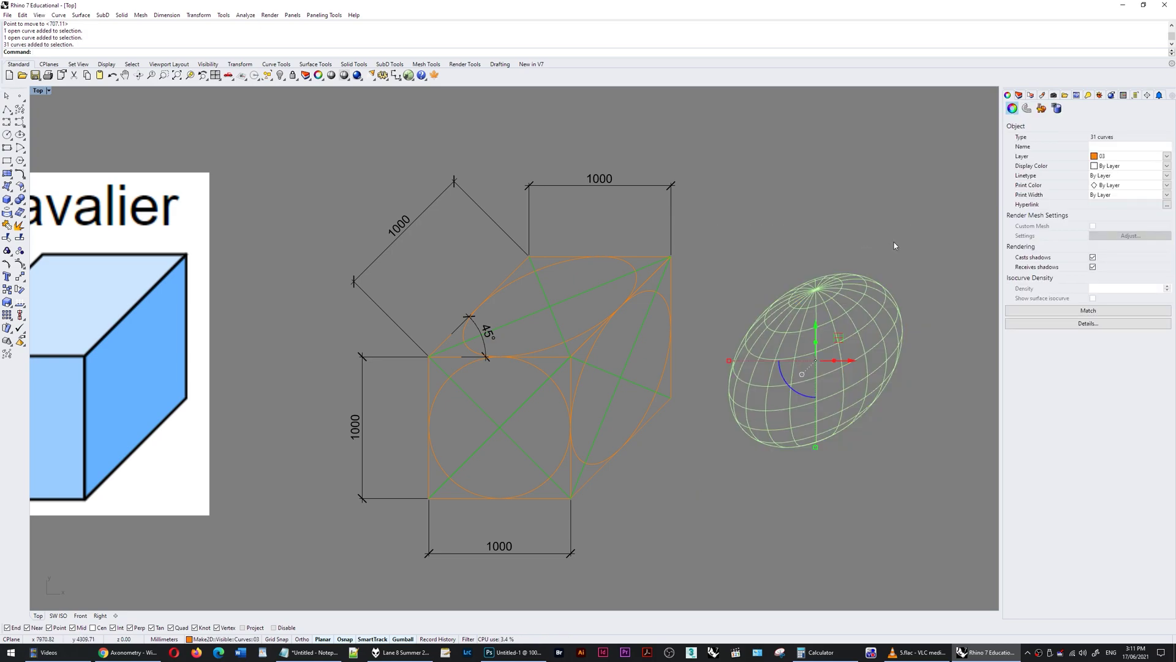
{"action": "left_click", "coordinate": [619, 269]}
{"action": "left_click", "coordinate": [643, 240]}
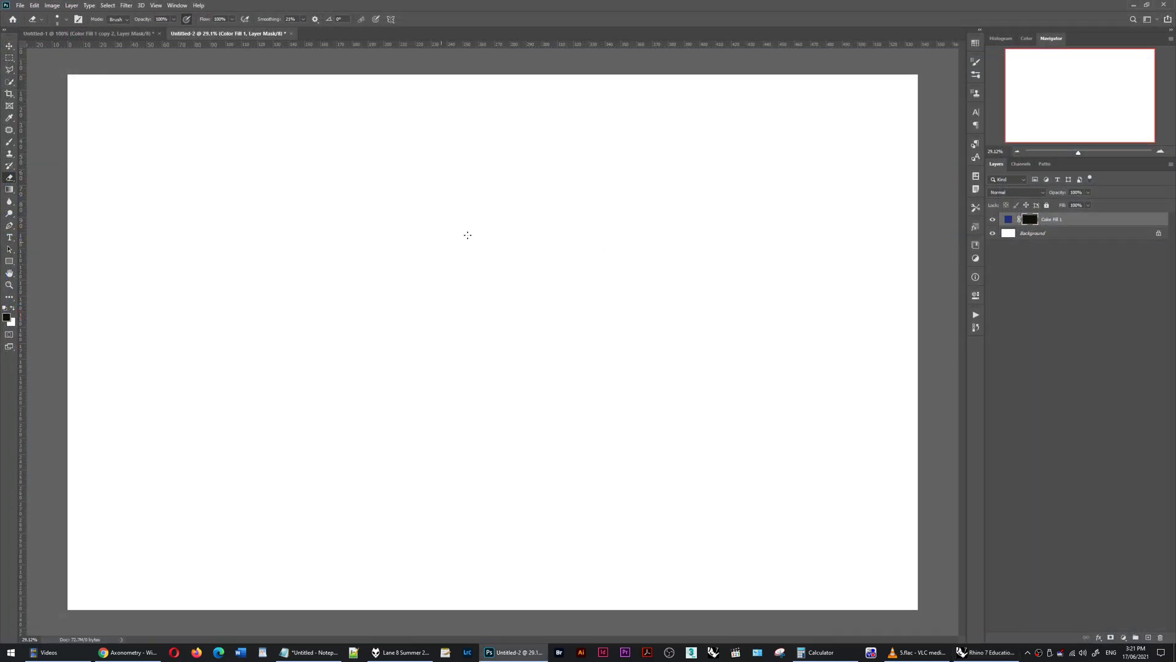
Brush a blue hand-drawn rectangle with two small squares inside
{"action": "left_click_drag", "start_coordinate": [618, 237], "coordinate": [622, 384]}
{"action": "mouse_move", "coordinate": [618, 236]}
{"action": "left_mouse_down"}
{"action": "mouse_move", "coordinate": [412, 239]}
{"action": "mouse_move", "coordinate": [421, 397]}
{"action": "left_mouse_up"}
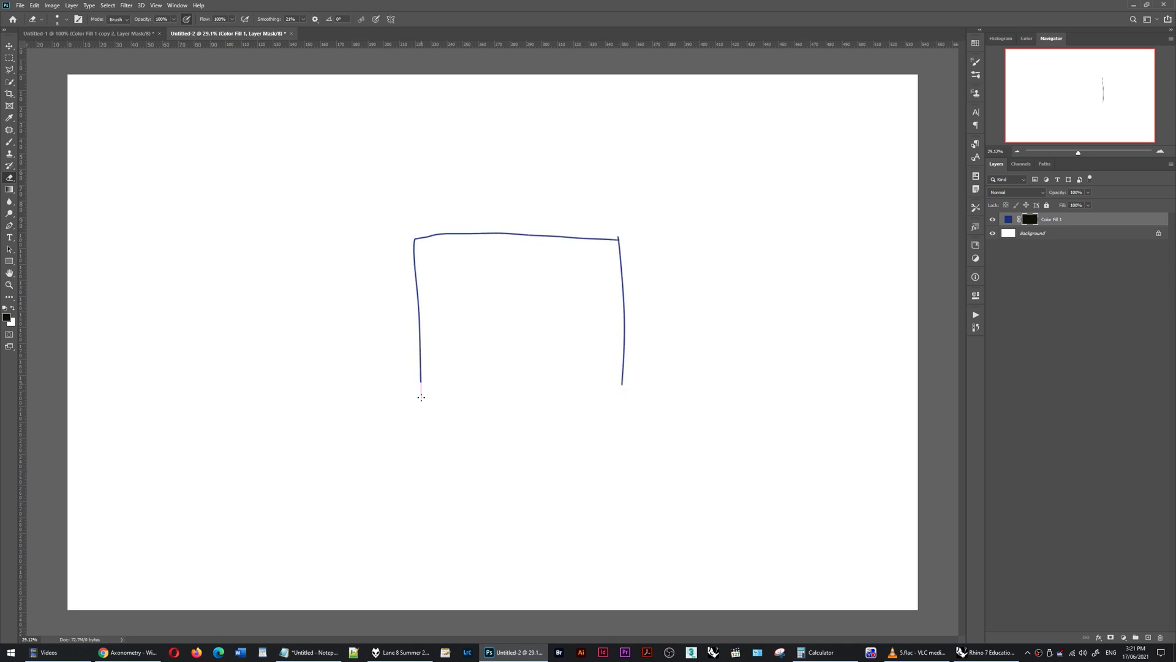
{"action": "mouse_move", "coordinate": [631, 382]}
{"action": "left_mouse_down"}
{"action": "mouse_move", "coordinate": [542, 379]}
{"action": "mouse_move", "coordinate": [410, 393]}
{"action": "left_mouse_up"}
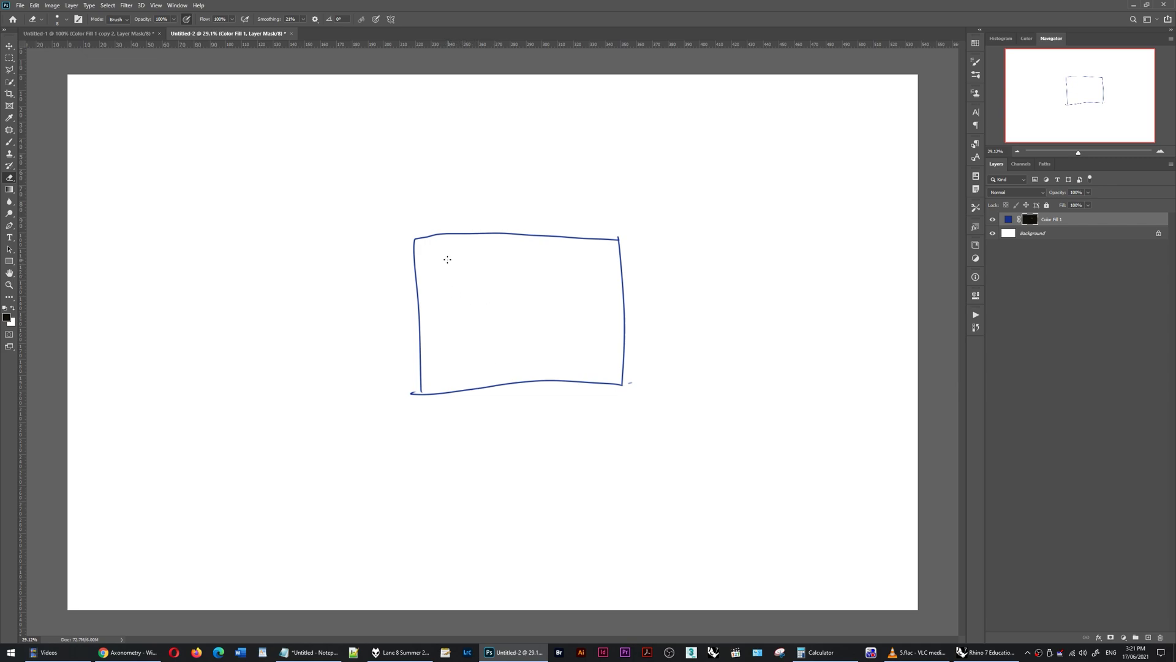
{"action": "mouse_move", "coordinate": [447, 259]}
{"action": "left_mouse_down"}
{"action": "mouse_move", "coordinate": [464, 291]}
{"action": "mouse_move", "coordinate": [432, 296]}
{"action": "mouse_move", "coordinate": [450, 266]}
{"action": "mouse_move", "coordinate": [465, 287]}
{"action": "left_mouse_up"}
{"action": "mouse_move", "coordinate": [527, 323]}
{"action": "left_mouse_down"}
{"action": "mouse_move", "coordinate": [553, 320]}
{"action": "mouse_move", "coordinate": [524, 322]}
{"action": "mouse_move", "coordinate": [555, 351]}
{"action": "mouse_move", "coordinate": [533, 349]}
{"action": "mouse_move", "coordinate": [542, 322]}
{"action": "mouse_move", "coordinate": [540, 346]}
{"action": "left_mouse_up"}
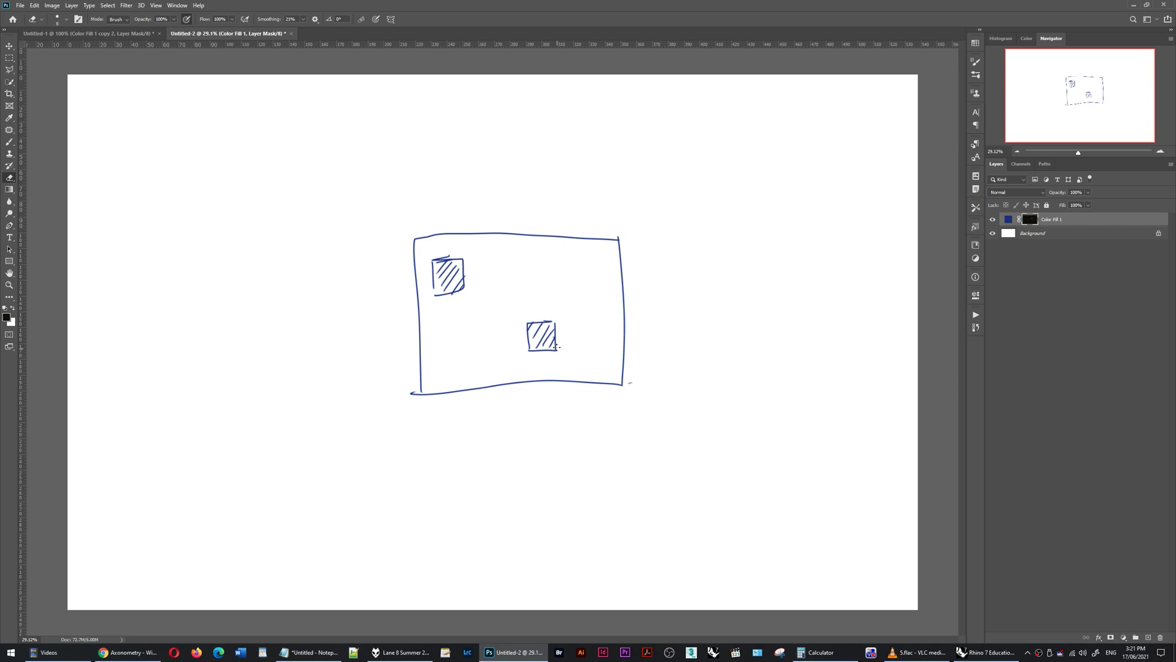
Draw column edges rising upward from the lower-right square
{"action": "left_click_drag", "start_coordinate": [556, 351], "coordinate": [547, 219]}
{"action": "left_click_drag", "start_coordinate": [532, 352], "coordinate": [524, 214]}
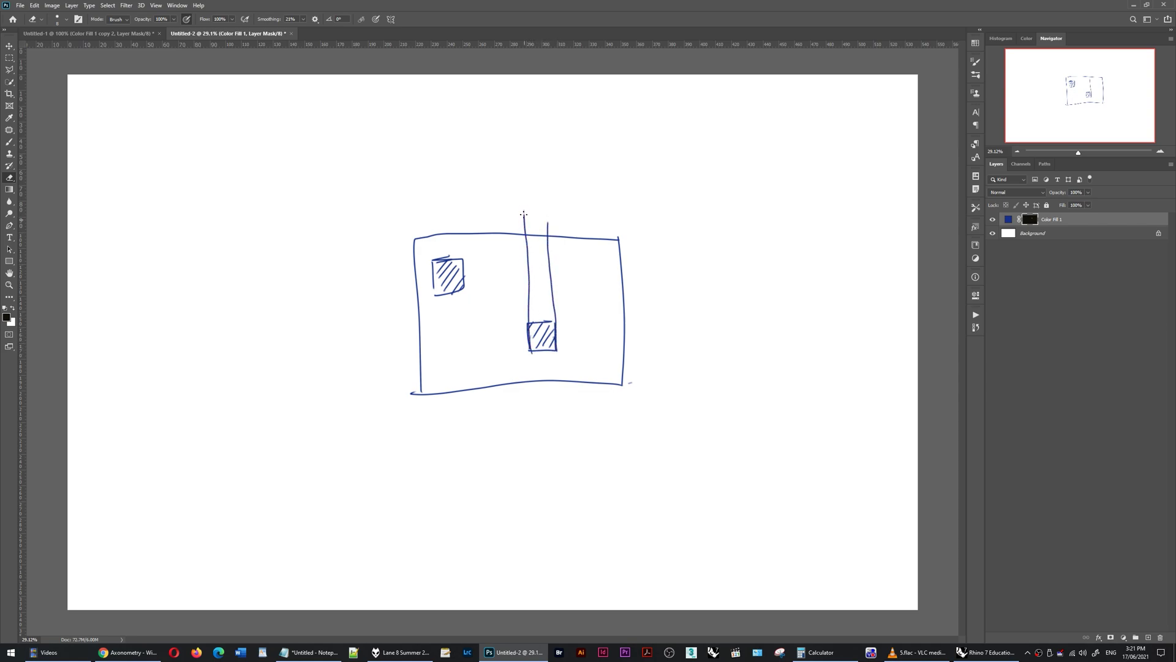
{"action": "left_click_drag", "start_coordinate": [555, 316], "coordinate": [550, 208]}
{"action": "mouse_move", "coordinate": [530, 326]}
{"action": "left_mouse_down"}
{"action": "mouse_move", "coordinate": [521, 200]}
{"action": "mouse_move", "coordinate": [547, 220]}
{"action": "mouse_move", "coordinate": [546, 197]}
{"action": "mouse_move", "coordinate": [523, 201]}
{"action": "left_mouse_up"}
Undo the column strokes and sketch a tilted plan quadrilateral with two small squares
{"action": "key", "text": "ctrl+z"}
{"action": "key", "text": "ctrl+z"}
{"action": "key", "text": "ctrl+z"}
{"action": "key", "text": "ctrl+z"}
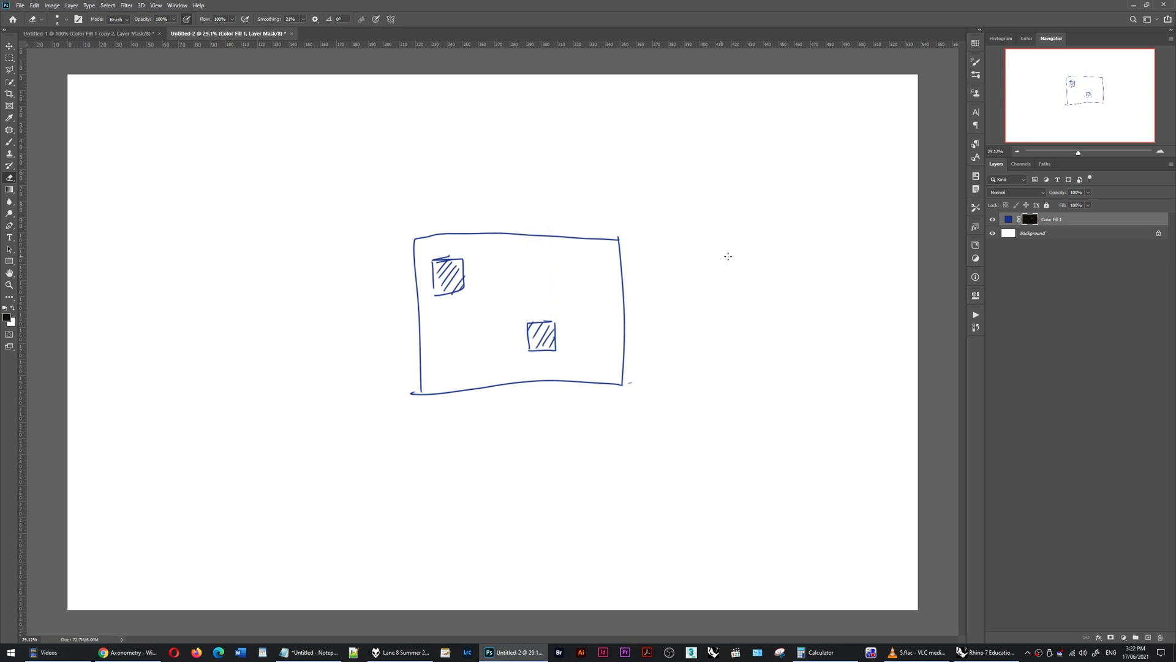
{"action": "mouse_move", "coordinate": [765, 230]}
{"action": "left_mouse_down"}
{"action": "mouse_move", "coordinate": [658, 298]}
{"action": "mouse_move", "coordinate": [745, 393]}
{"action": "left_mouse_up"}
{"action": "mouse_move", "coordinate": [723, 387]}
{"action": "left_mouse_down"}
{"action": "mouse_move", "coordinate": [866, 313]}
{"action": "mouse_move", "coordinate": [745, 236]}
{"action": "left_mouse_up"}
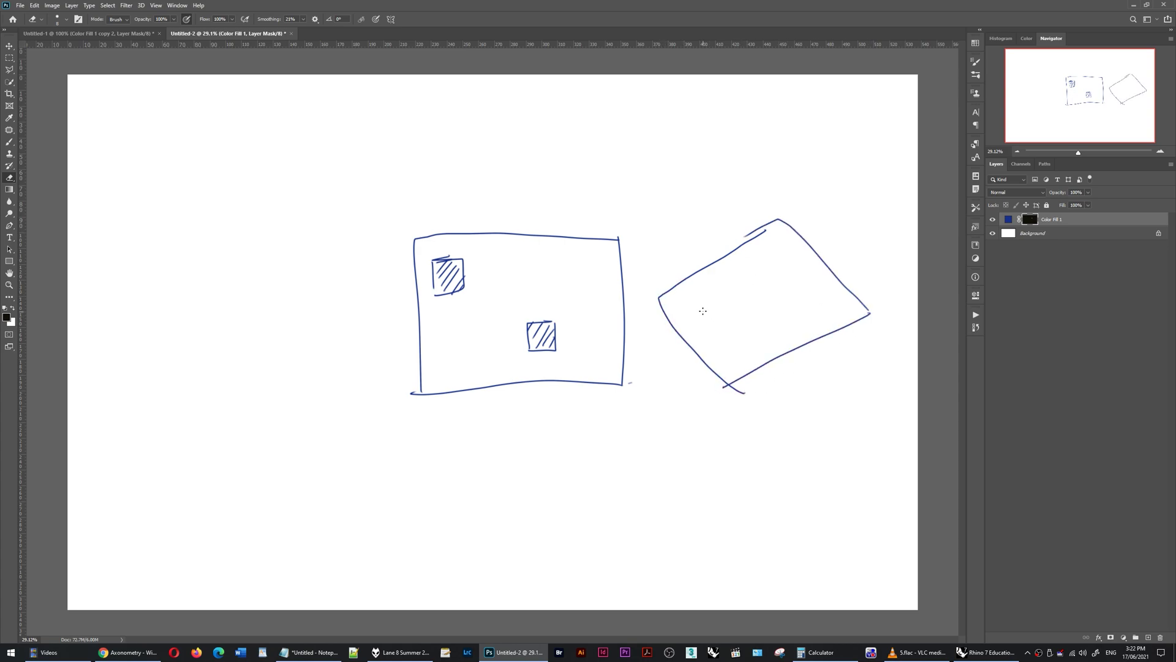
{"action": "left_click_drag", "start_coordinate": [707, 289], "coordinate": [694, 300]}
{"action": "mouse_move", "coordinate": [787, 312]}
{"action": "left_mouse_down"}
{"action": "mouse_move", "coordinate": [819, 314]}
{"action": "mouse_move", "coordinate": [806, 321]}
{"action": "mouse_move", "coordinate": [819, 279]}
{"action": "mouse_move", "coordinate": [821, 145]}
{"action": "left_mouse_up"}
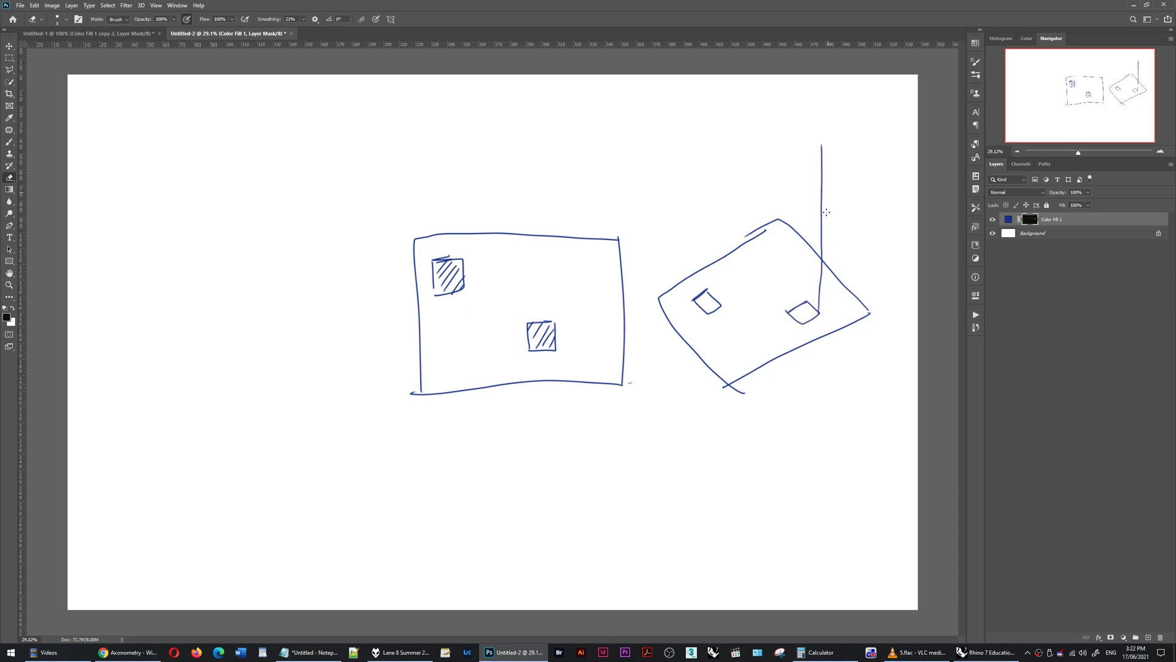
Raise two tall pillars from the squares, then clear every stroke from the canvas
{"action": "mouse_move", "coordinate": [806, 318]}
{"action": "left_mouse_down"}
{"action": "mouse_move", "coordinate": [787, 216]}
{"action": "mouse_move", "coordinate": [804, 151]}
{"action": "left_mouse_up"}
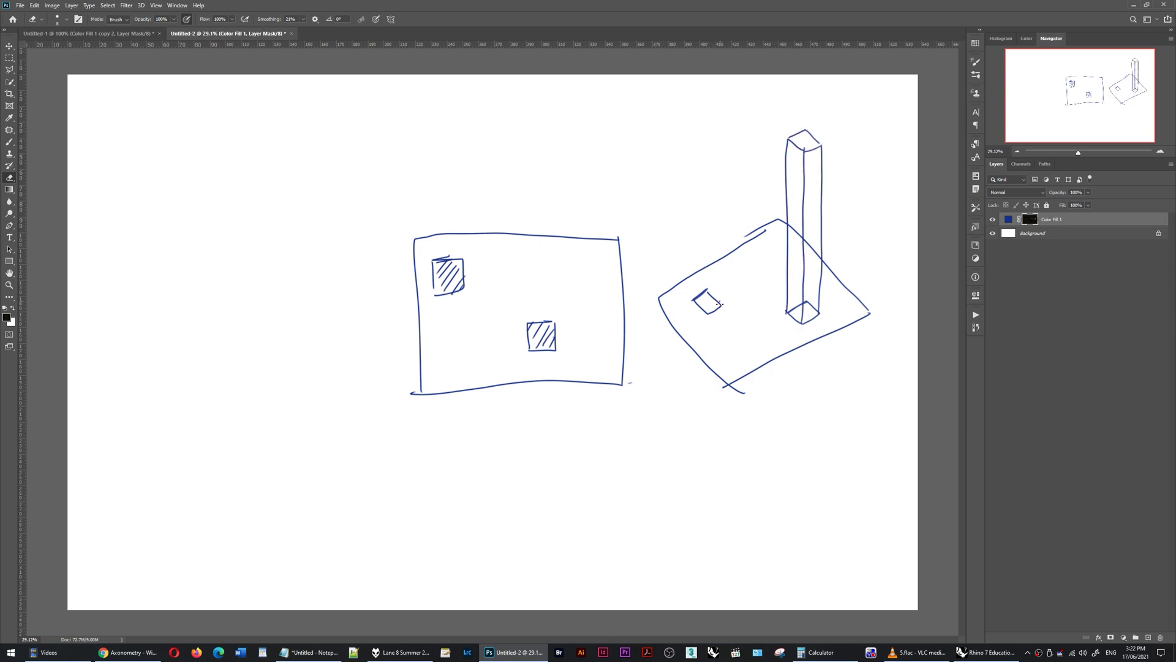
{"action": "left_click_drag", "start_coordinate": [720, 303], "coordinate": [718, 138]}
{"action": "mouse_move", "coordinate": [708, 314]}
{"action": "left_mouse_down"}
{"action": "mouse_move", "coordinate": [705, 136]}
{"action": "mouse_move", "coordinate": [695, 178]}
{"action": "mouse_move", "coordinate": [720, 131]}
{"action": "left_mouse_up"}
{"action": "left_click_drag", "start_coordinate": [693, 129], "coordinate": [707, 123]}
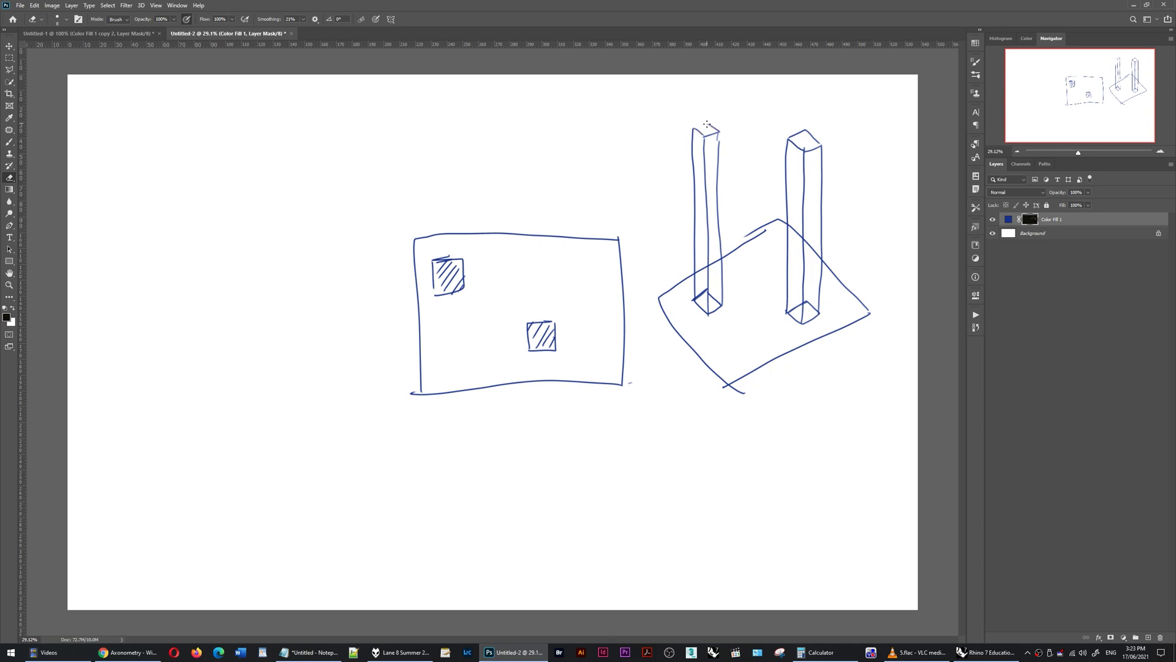
{"action": "mouse_move", "coordinate": [831, 156]}
{"action": "left_mouse_down"}
{"action": "mouse_move", "coordinate": [824, 168]}
{"action": "mouse_move", "coordinate": [818, 146]}
{"action": "mouse_move", "coordinate": [783, 139]}
{"action": "left_mouse_up"}
{"action": "left_click_drag", "start_coordinate": [715, 125], "coordinate": [701, 133]}
{"action": "left_click_drag", "start_coordinate": [822, 312], "coordinate": [802, 323]}
{"action": "key", "text": "alt+BackSpace"}
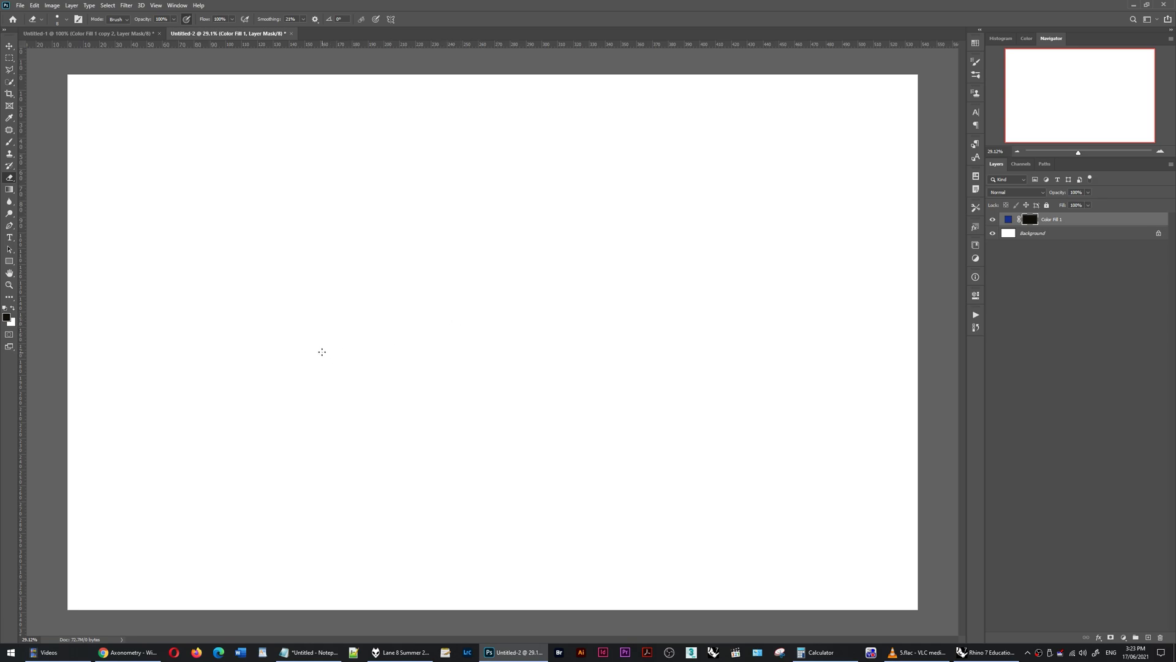
Draw a long ground line, a tall tower and a low stepped block
{"action": "mouse_move", "coordinate": [322, 352]}
{"action": "left_mouse_down"}
{"action": "mouse_move", "coordinate": [539, 338]}
{"action": "mouse_move", "coordinate": [794, 345]}
{"action": "left_mouse_up"}
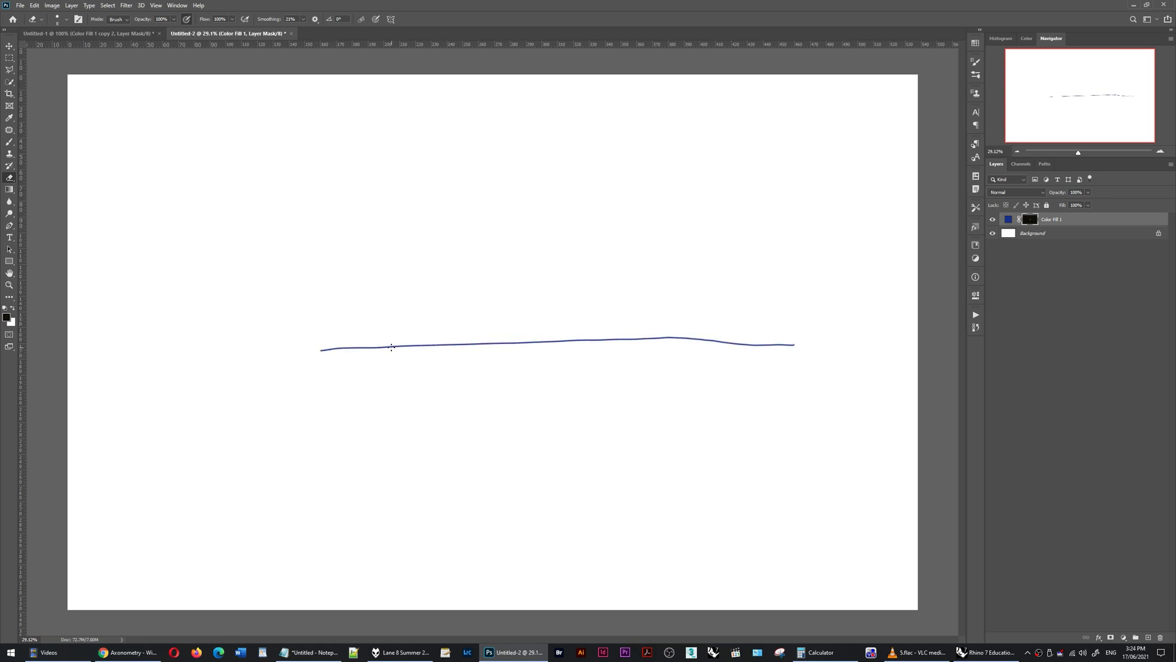
{"action": "mouse_move", "coordinate": [392, 346]}
{"action": "left_mouse_down"}
{"action": "mouse_move", "coordinate": [390, 213]}
{"action": "mouse_move", "coordinate": [422, 345]}
{"action": "left_mouse_up"}
{"action": "left_click_drag", "start_coordinate": [419, 214], "coordinate": [387, 217]}
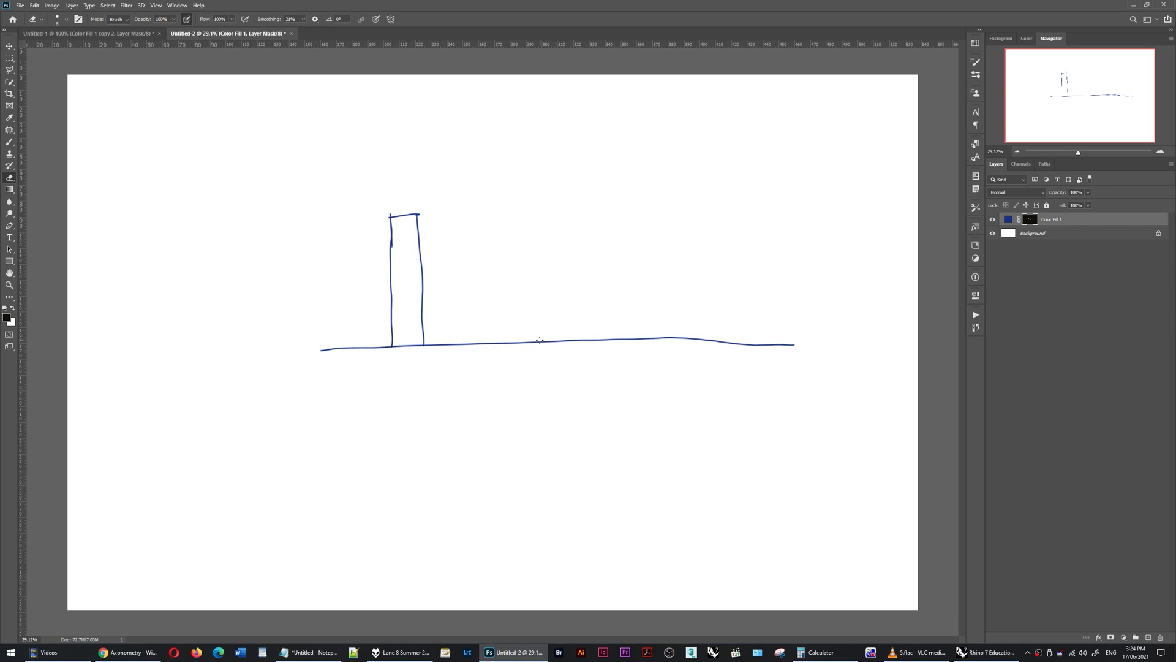
{"action": "mouse_move", "coordinate": [538, 340]}
{"action": "left_mouse_down"}
{"action": "mouse_move", "coordinate": [645, 338]}
{"action": "mouse_move", "coordinate": [667, 323]}
{"action": "mouse_move", "coordinate": [664, 337]}
{"action": "left_mouse_up"}
Hatch the ground beneath the baseline and erase part of the tower's upper right edge
{"action": "mouse_move", "coordinate": [367, 351]}
{"action": "left_mouse_down"}
{"action": "mouse_move", "coordinate": [355, 367]}
{"action": "mouse_move", "coordinate": [395, 355]}
{"action": "left_mouse_up"}
{"action": "mouse_move", "coordinate": [423, 346]}
{"action": "left_mouse_down"}
{"action": "mouse_move", "coordinate": [414, 360]}
{"action": "mouse_move", "coordinate": [439, 362]}
{"action": "left_mouse_up"}
{"action": "mouse_move", "coordinate": [464, 354]}
{"action": "left_mouse_down"}
{"action": "mouse_move", "coordinate": [457, 368]}
{"action": "mouse_move", "coordinate": [482, 362]}
{"action": "left_mouse_up"}
{"action": "mouse_move", "coordinate": [511, 349]}
{"action": "left_mouse_down"}
{"action": "mouse_move", "coordinate": [501, 365]}
{"action": "mouse_move", "coordinate": [562, 354]}
{"action": "left_mouse_up"}
{"action": "left_click_drag", "start_coordinate": [590, 343], "coordinate": [576, 362]}
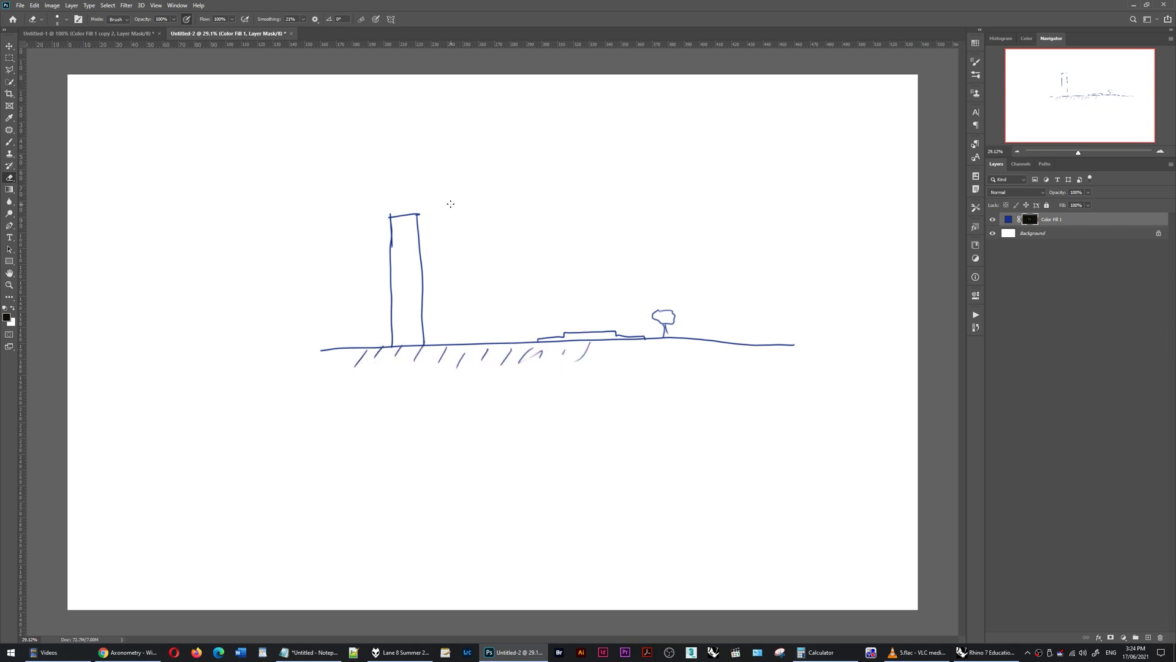
{"action": "left_click_drag", "start_coordinate": [419, 227], "coordinate": [419, 218]}
Give the tower a slanted top and side depth, plus a smaller block beside it
{"action": "mouse_move", "coordinate": [417, 215]}
{"action": "left_mouse_down"}
{"action": "mouse_move", "coordinate": [415, 195]}
{"action": "mouse_move", "coordinate": [390, 198]}
{"action": "left_mouse_up"}
{"action": "key", "text": "ctrl+z"}
{"action": "key", "text": "ctrl+z"}
{"action": "mouse_move", "coordinate": [417, 213]}
{"action": "left_mouse_down"}
{"action": "mouse_move", "coordinate": [432, 204]}
{"action": "mouse_move", "coordinate": [439, 331]}
{"action": "mouse_move", "coordinate": [425, 345]}
{"action": "left_mouse_up"}
{"action": "left_click_drag", "start_coordinate": [392, 214], "coordinate": [431, 204]}
{"action": "mouse_move", "coordinate": [435, 264]}
{"action": "left_mouse_down"}
{"action": "mouse_move", "coordinate": [450, 255]}
{"action": "mouse_move", "coordinate": [453, 322]}
{"action": "mouse_move", "coordinate": [439, 334]}
{"action": "left_mouse_up"}
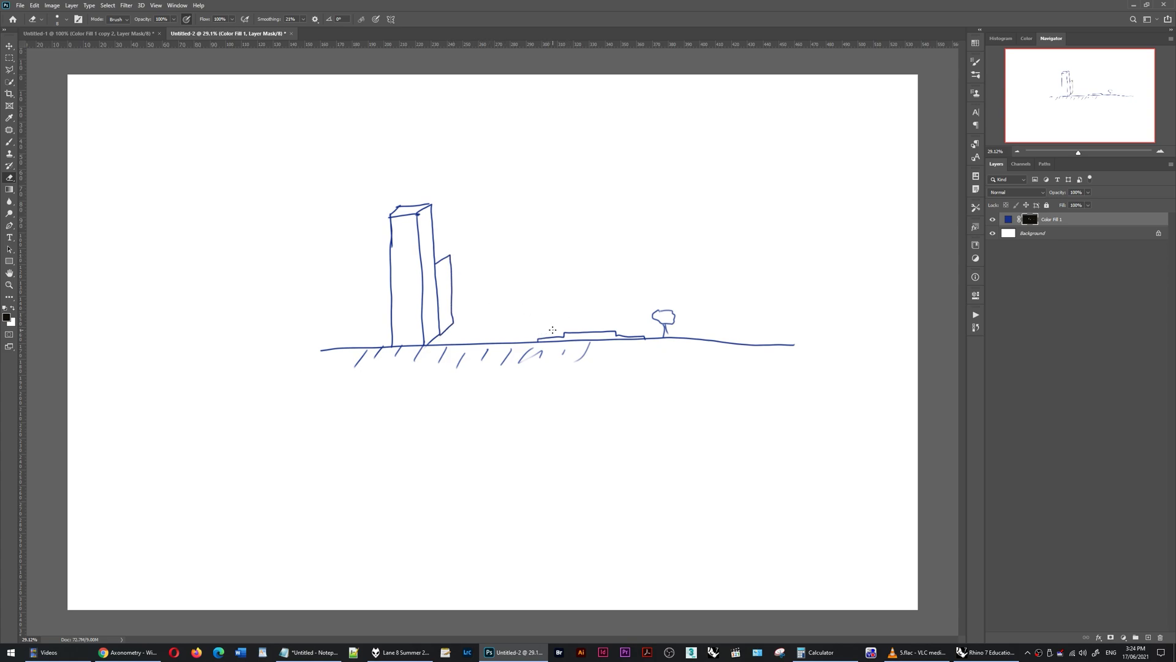
Add a sloped roof, plaza diagonals, ground hatching to the line's end, and cap the small building
{"action": "mouse_move", "coordinate": [538, 339]}
{"action": "left_mouse_down"}
{"action": "mouse_move", "coordinate": [573, 319]}
{"action": "mouse_move", "coordinate": [581, 335]}
{"action": "mouse_move", "coordinate": [648, 331]}
{"action": "mouse_move", "coordinate": [563, 329]}
{"action": "left_mouse_up"}
{"action": "left_click_drag", "start_coordinate": [492, 310], "coordinate": [456, 341]}
{"action": "mouse_move", "coordinate": [542, 313]}
{"action": "left_mouse_down"}
{"action": "mouse_move", "coordinate": [495, 346]}
{"action": "mouse_move", "coordinate": [506, 319]}
{"action": "mouse_move", "coordinate": [478, 340]}
{"action": "left_mouse_up"}
{"action": "mouse_move", "coordinate": [604, 340]}
{"action": "left_mouse_down"}
{"action": "mouse_move", "coordinate": [590, 361]}
{"action": "mouse_move", "coordinate": [738, 360]}
{"action": "left_mouse_up"}
{"action": "left_click_drag", "start_coordinate": [773, 352], "coordinate": [791, 358]}
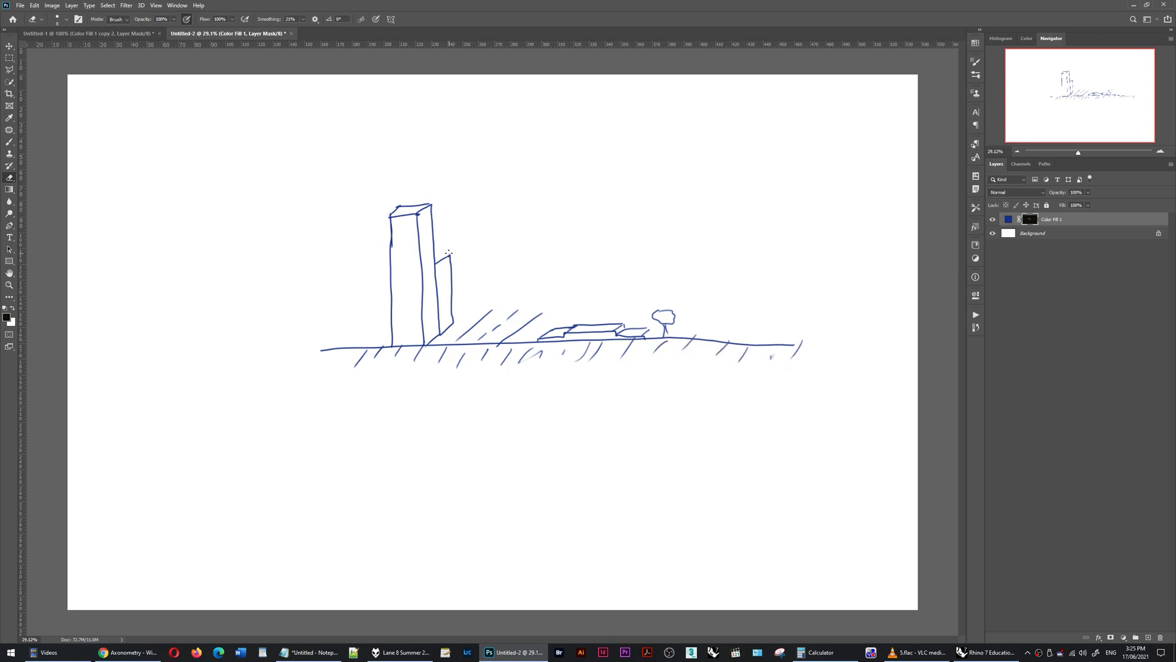
{"action": "left_click_drag", "start_coordinate": [450, 252], "coordinate": [432, 253]}
Thicken the small building's edge, darken the hatched disc and draw long plaza diagonals
{"action": "mouse_move", "coordinate": [542, 311]}
{"action": "left_mouse_down"}
{"action": "mouse_move", "coordinate": [475, 315]}
{"action": "mouse_move", "coordinate": [551, 311]}
{"action": "mouse_move", "coordinate": [515, 309]}
{"action": "left_mouse_up"}
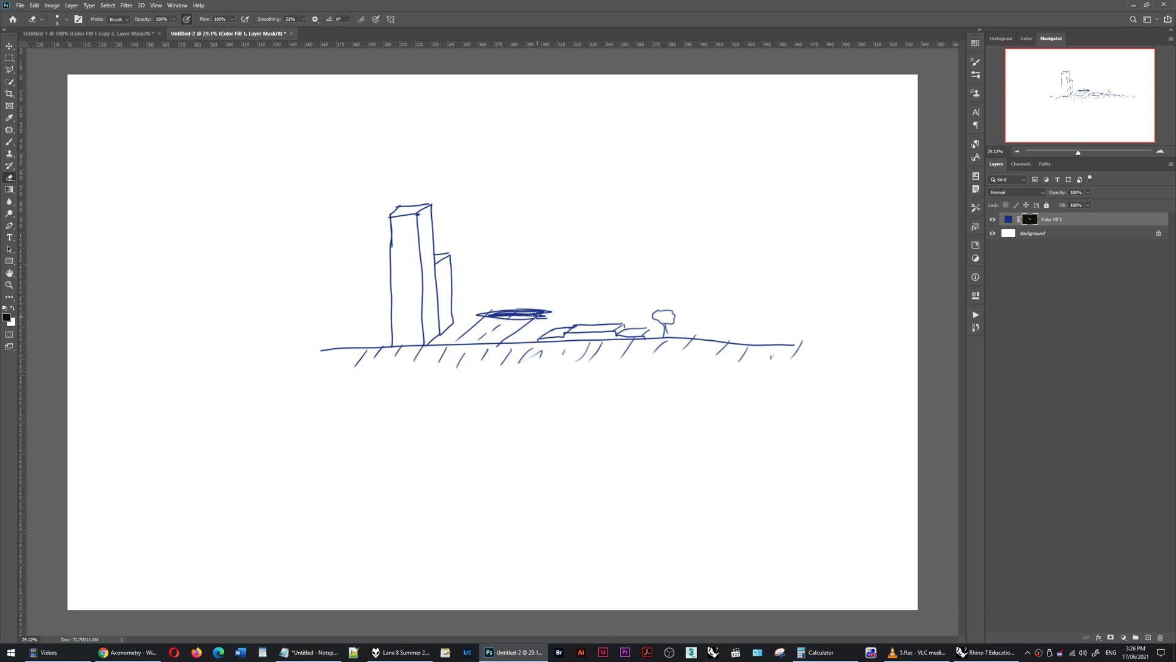
{"action": "mouse_move", "coordinate": [451, 254]}
{"action": "left_mouse_down"}
{"action": "mouse_move", "coordinate": [454, 320]}
{"action": "mouse_move", "coordinate": [449, 258]}
{"action": "mouse_move", "coordinate": [452, 271]}
{"action": "left_mouse_up"}
{"action": "mouse_move", "coordinate": [506, 347]}
{"action": "left_mouse_down"}
{"action": "mouse_move", "coordinate": [497, 371]}
{"action": "mouse_move", "coordinate": [531, 368]}
{"action": "left_mouse_up"}
{"action": "mouse_move", "coordinate": [567, 341]}
{"action": "left_mouse_down"}
{"action": "mouse_move", "coordinate": [556, 359]}
{"action": "mouse_move", "coordinate": [579, 362]}
{"action": "left_mouse_up"}
{"action": "mouse_move", "coordinate": [528, 313]}
{"action": "left_mouse_down"}
{"action": "mouse_move", "coordinate": [561, 310]}
{"action": "mouse_move", "coordinate": [499, 313]}
{"action": "left_mouse_up"}
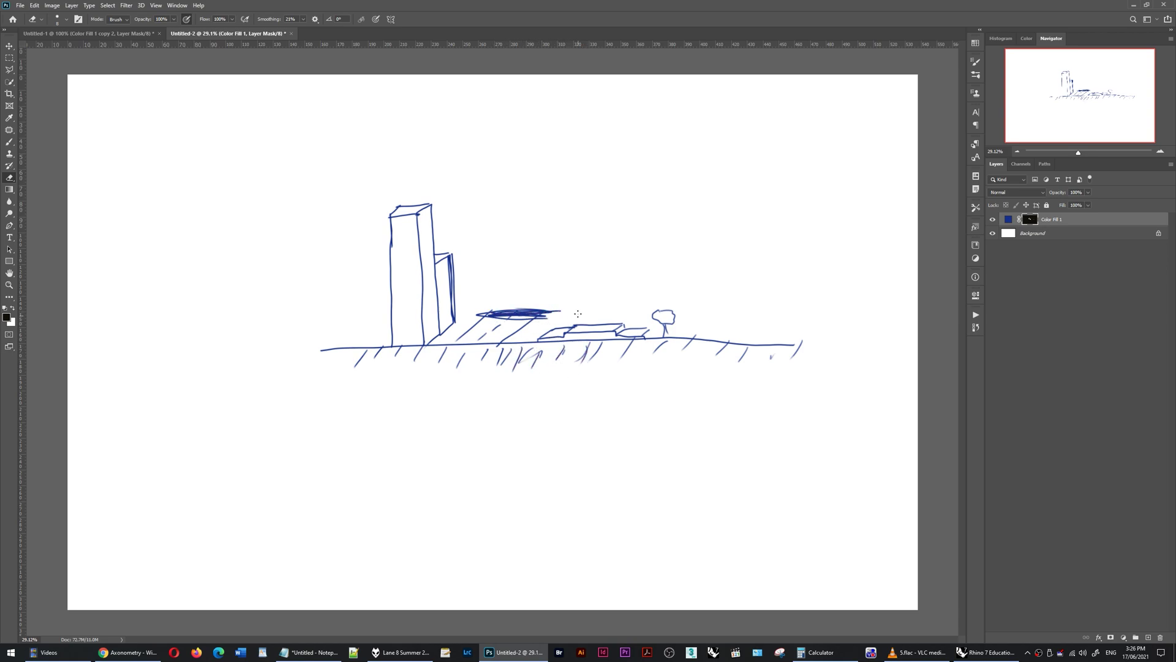
{"action": "left_click_drag", "start_coordinate": [566, 292], "coordinate": [491, 360]}
{"action": "mouse_move", "coordinate": [525, 285]}
{"action": "left_mouse_down"}
{"action": "mouse_move", "coordinate": [453, 341]}
{"action": "mouse_move", "coordinate": [491, 301]}
{"action": "left_mouse_up"}
Hatch the ground right of the tree and the low building's flat roof
{"action": "mouse_move", "coordinate": [672, 340]}
{"action": "left_mouse_down"}
{"action": "mouse_move", "coordinate": [647, 357]}
{"action": "mouse_move", "coordinate": [663, 355]}
{"action": "left_mouse_up"}
{"action": "mouse_move", "coordinate": [701, 341]}
{"action": "left_mouse_down"}
{"action": "mouse_move", "coordinate": [673, 352]}
{"action": "mouse_move", "coordinate": [686, 352]}
{"action": "left_mouse_up"}
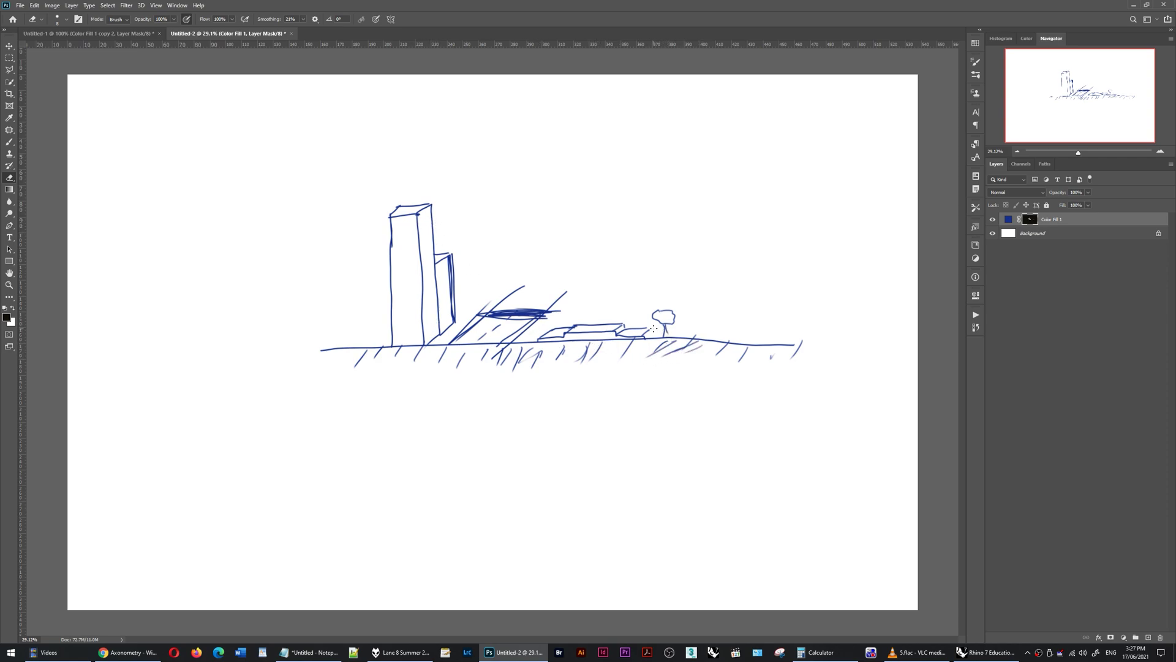
{"action": "left_click_drag", "start_coordinate": [615, 333], "coordinate": [584, 341]}
{"action": "left_click_drag", "start_coordinate": [589, 333], "coordinate": [553, 341]}
{"action": "left_click_drag", "start_coordinate": [626, 320], "coordinate": [618, 332]}
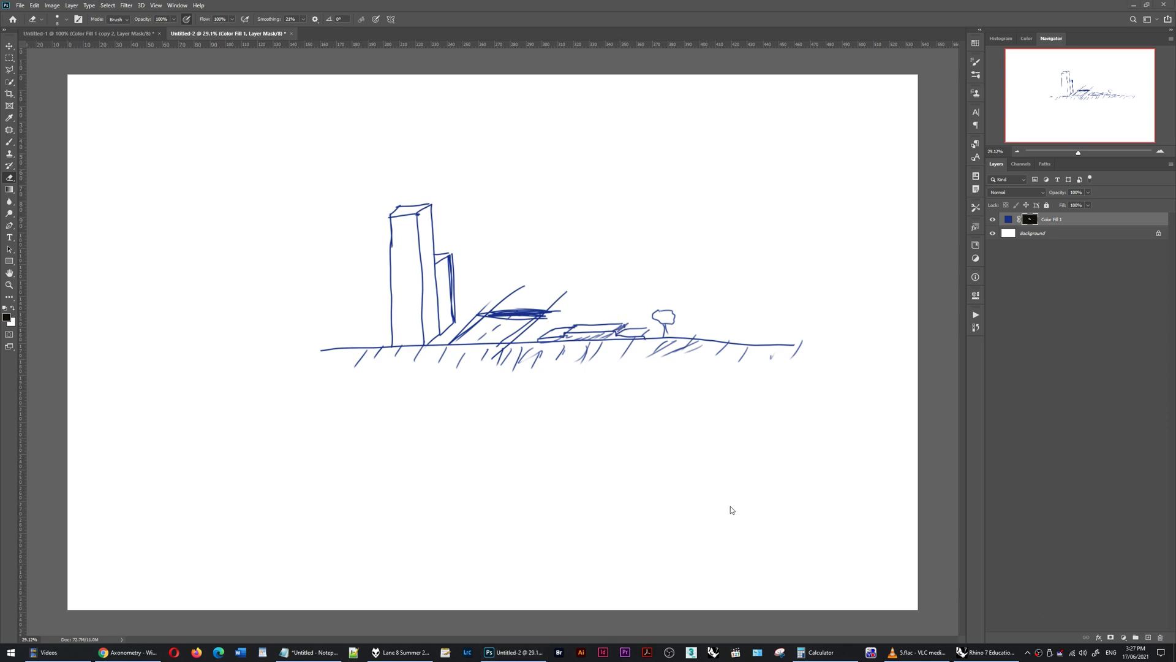